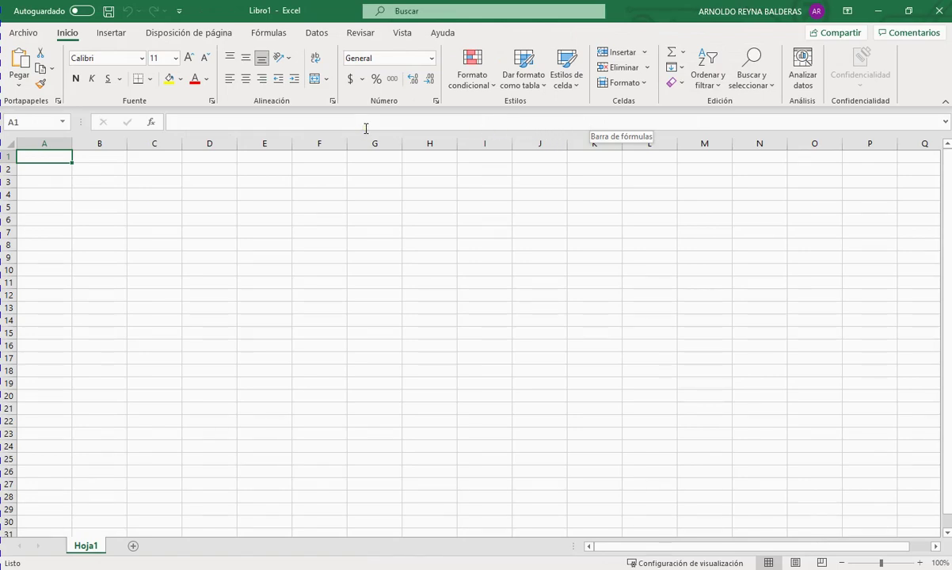
Step: Start saving the workbook to the Desktop and create and open a new folder there named Resultado10-22675
left_click(110, 12)
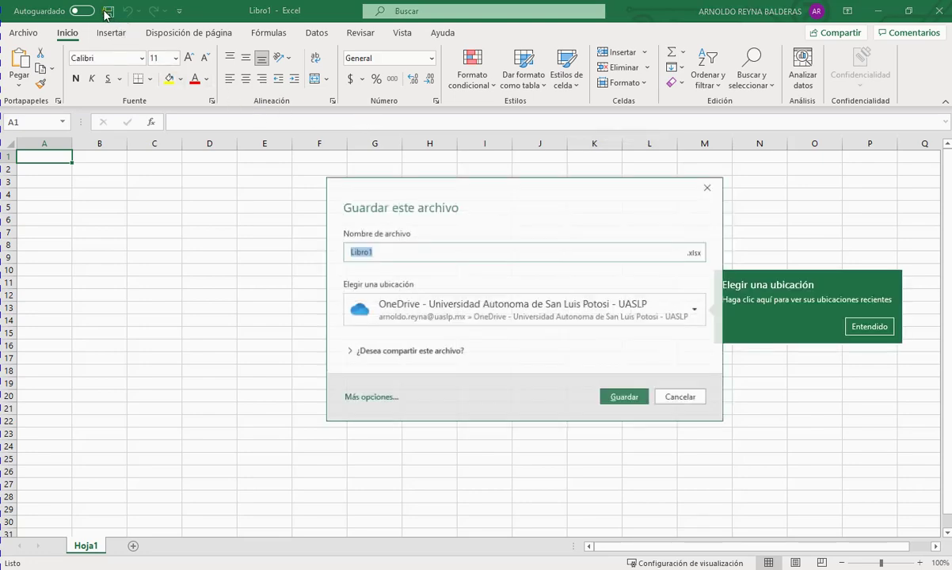
left_click(379, 401)
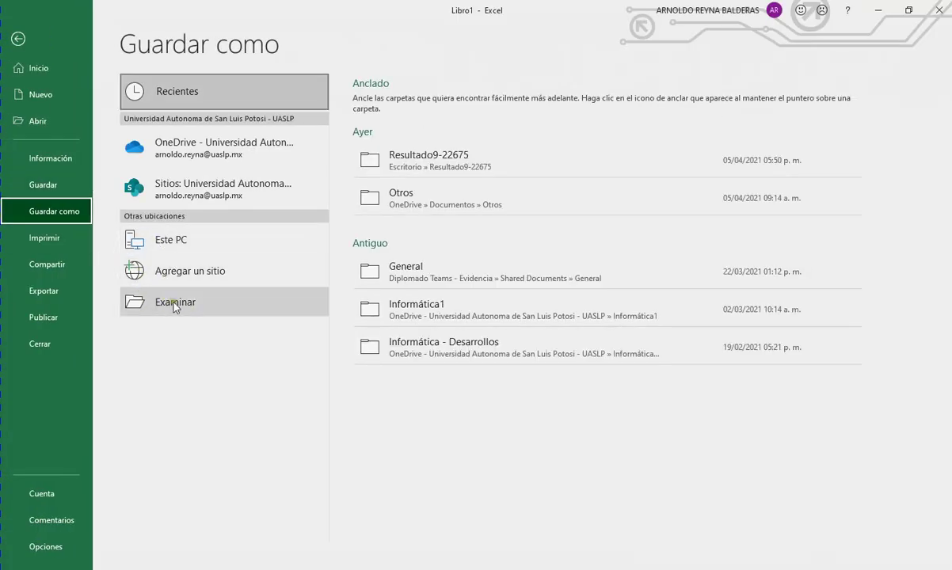
left_click(189, 307)
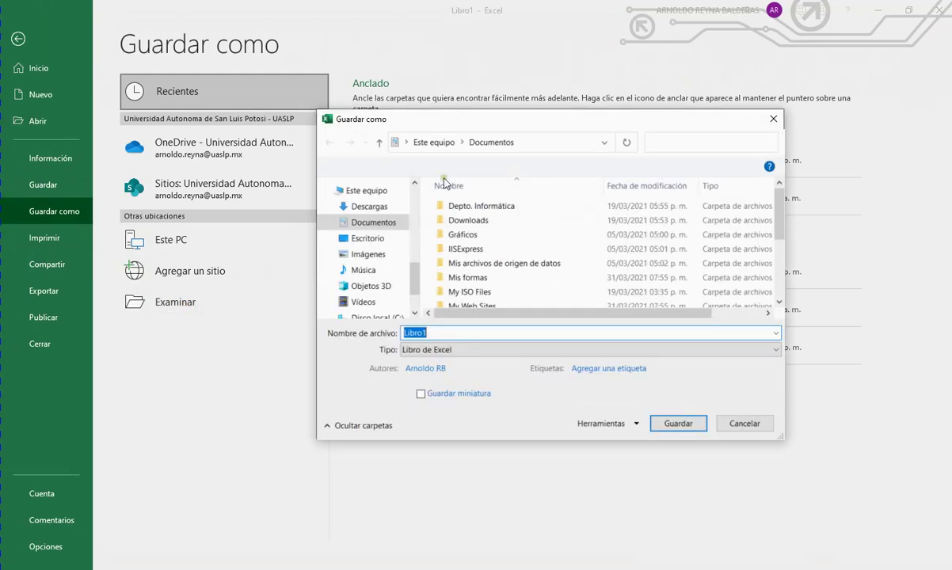
left_click(363, 241)
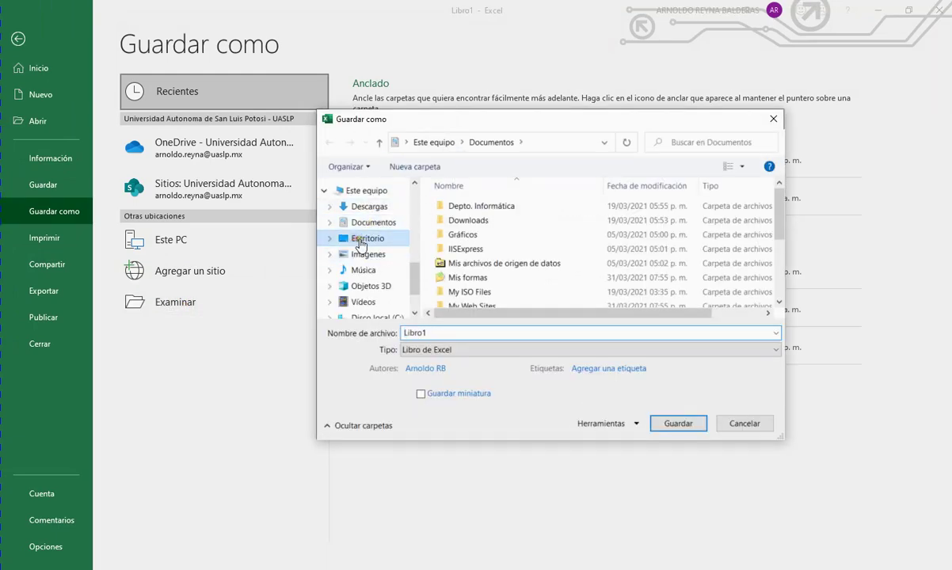
left_click(415, 167)
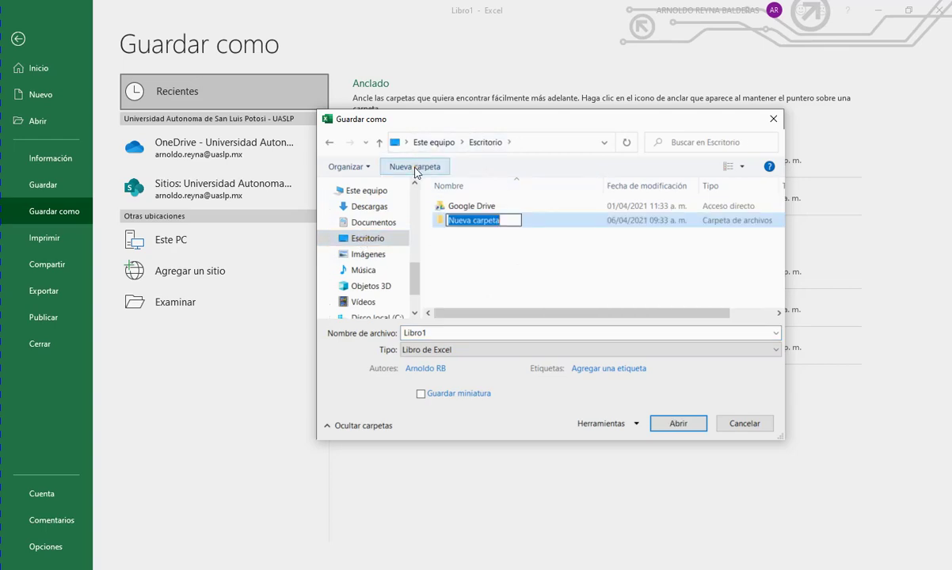
type("Resul")
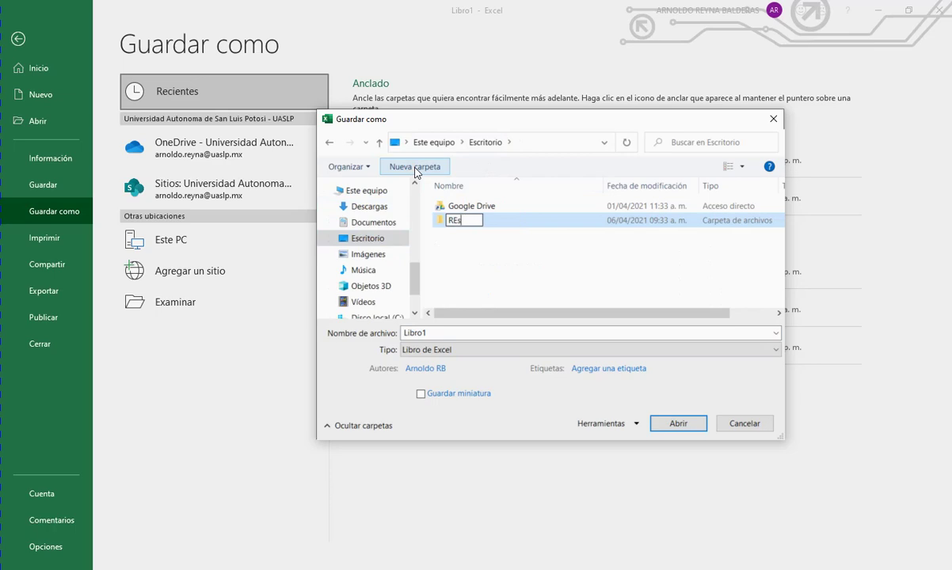
type("tado")
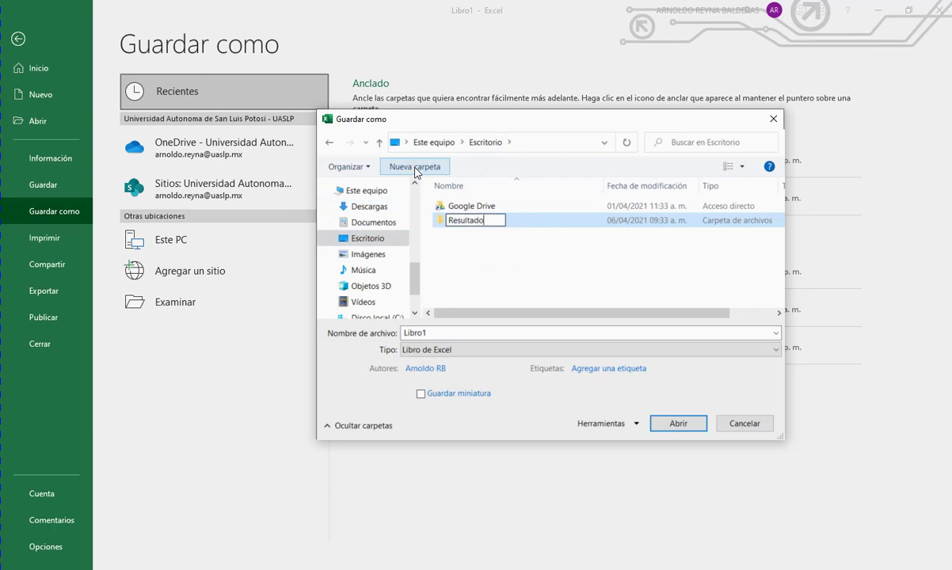
type("10-22675")
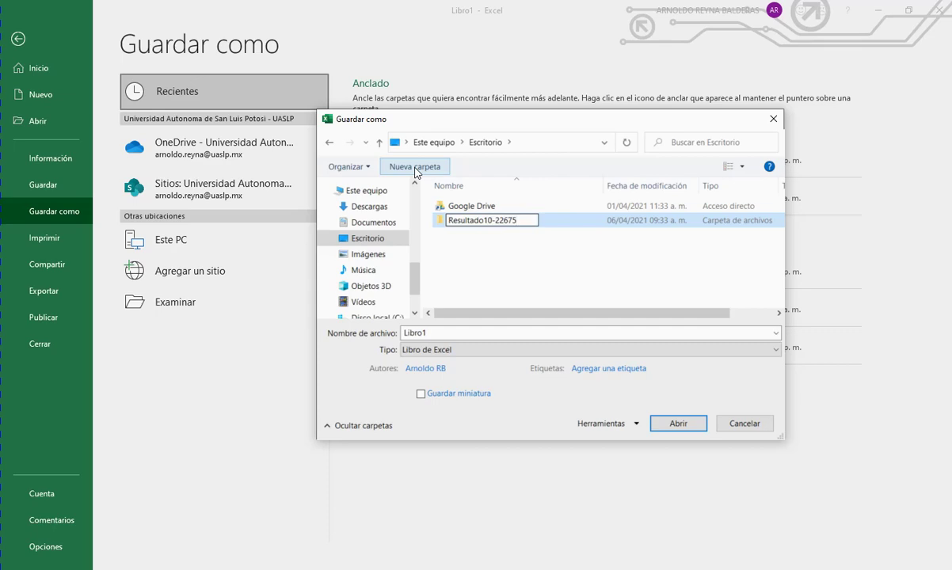
key("Return")
key("Return")
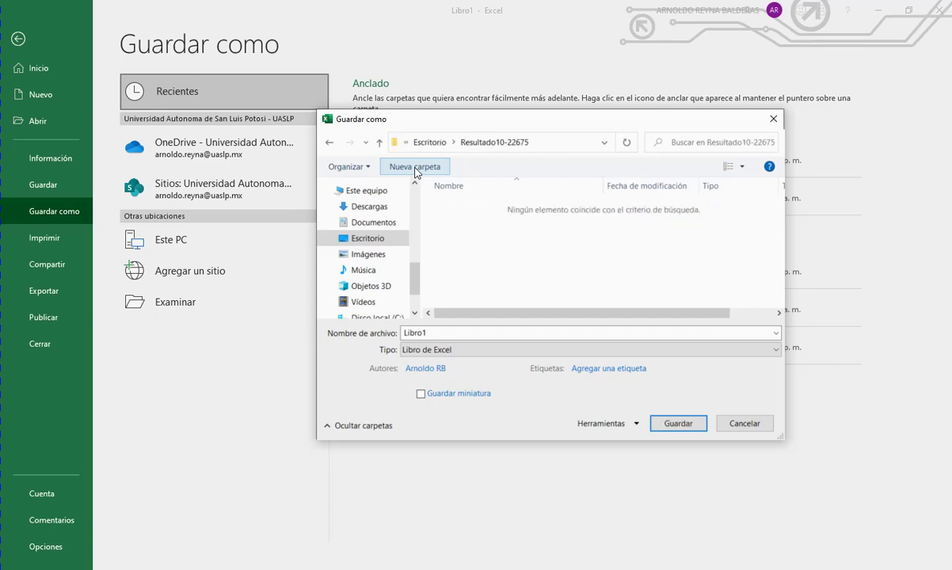
Step: Save the workbook as Ejercicio10-22675 in the Resultado10-22675 folder
double_click(434, 332)
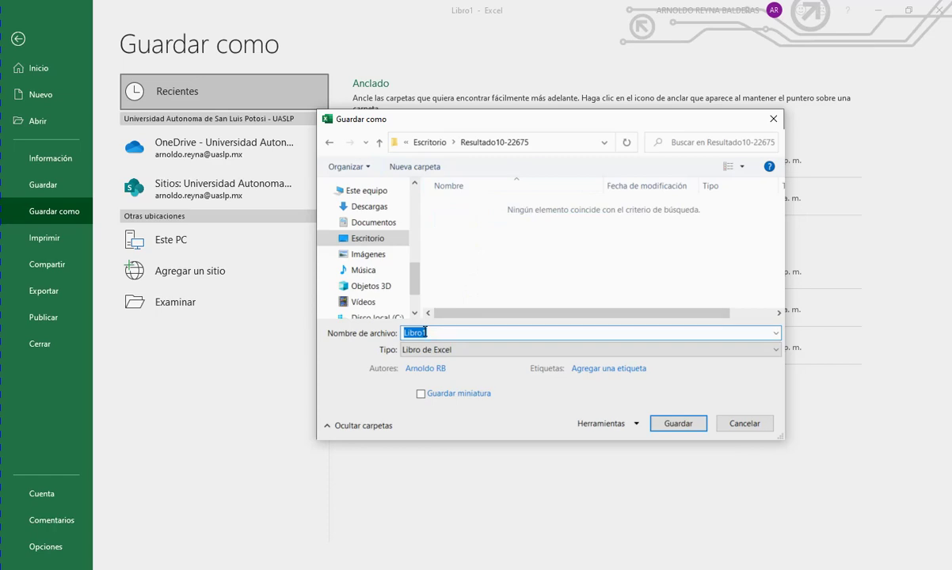
type("Ejercicio10-22675")
key("Return")
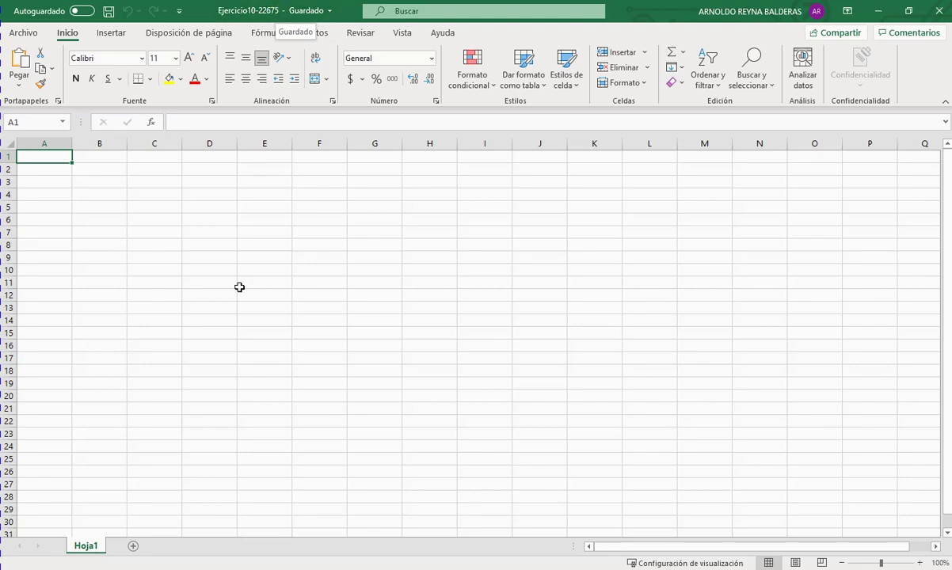
Step: Rename the sheet Hoja1 as TipoDeDatos
right_click(92, 546)
left_click(176, 400)
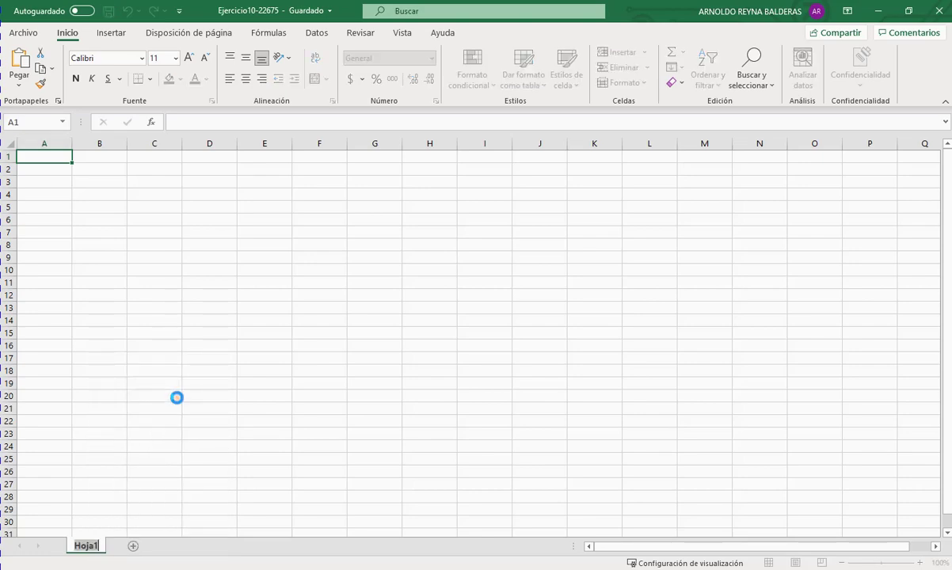
type("TipoD")
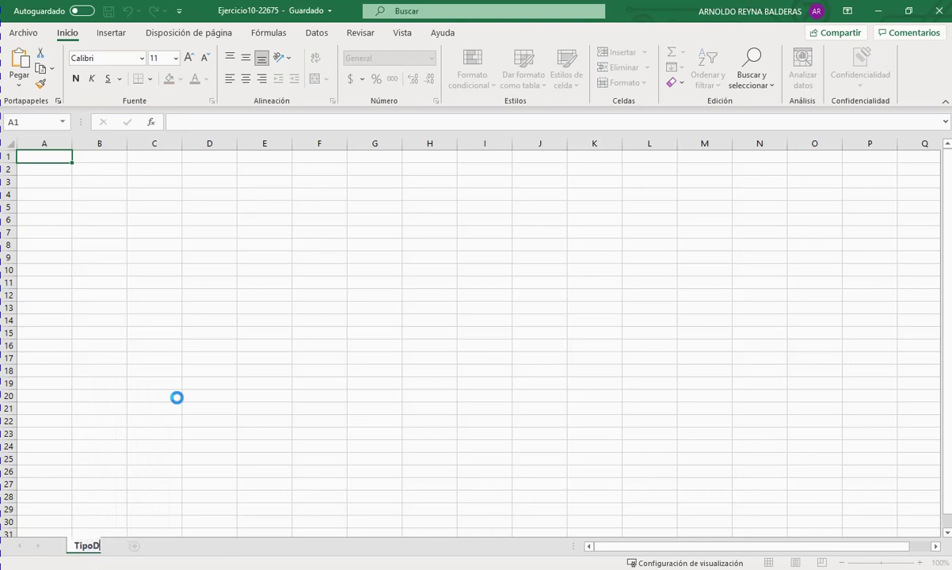
type("eDatos")
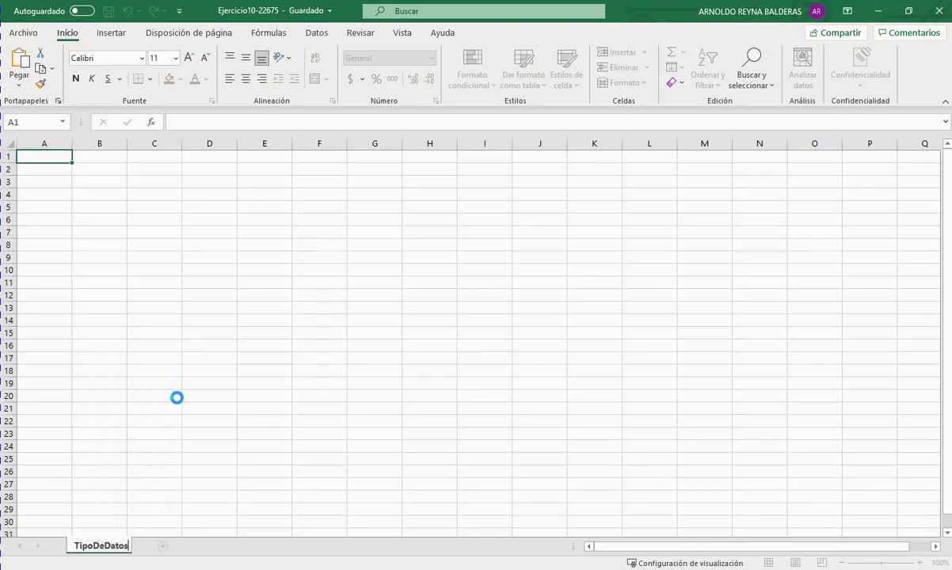
key("Return")
Step: Set the tab color of the TipoDeDatos sheet to the orange theme color
right_click(130, 546)
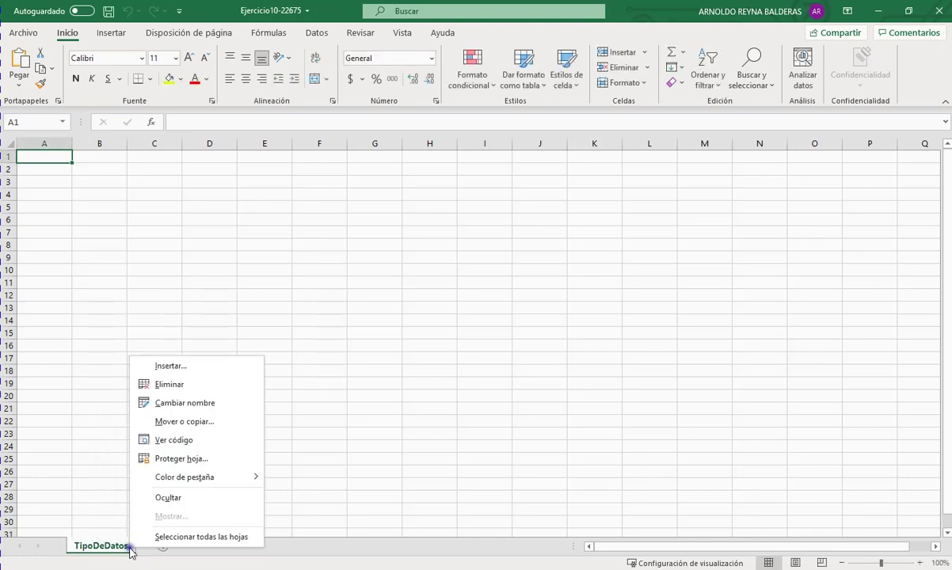
mouse_move(221, 484)
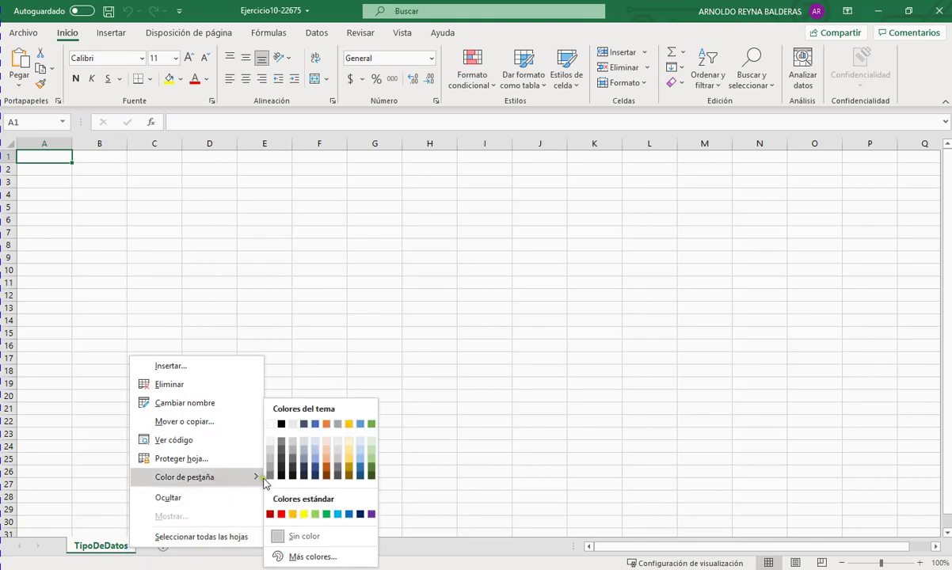
left_click(326, 424)
left_click(87, 168)
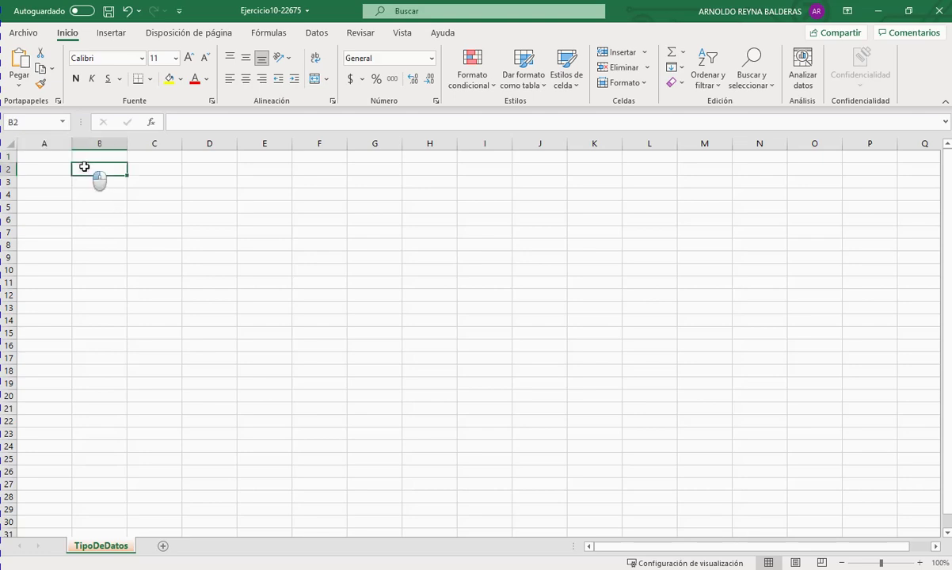
left_click(53, 167)
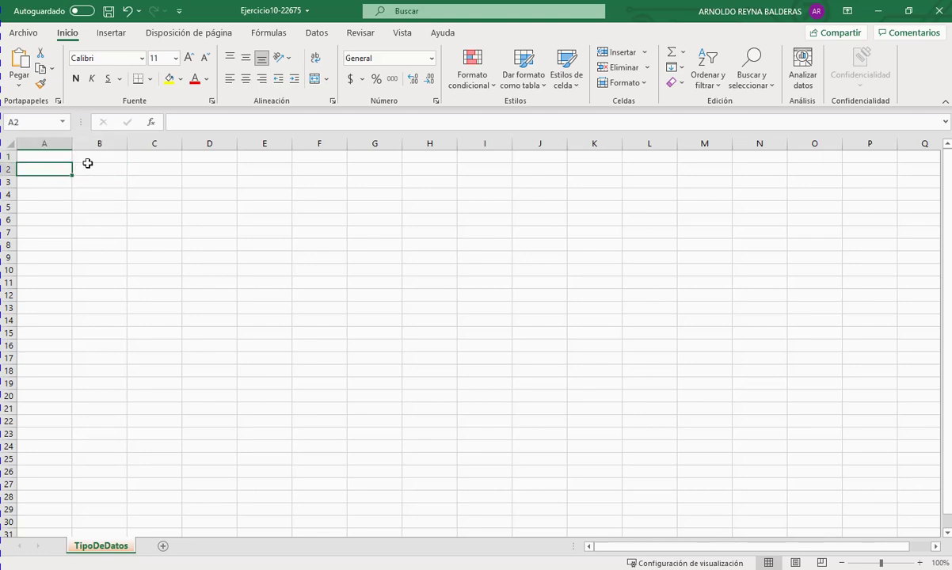
left_click(63, 156)
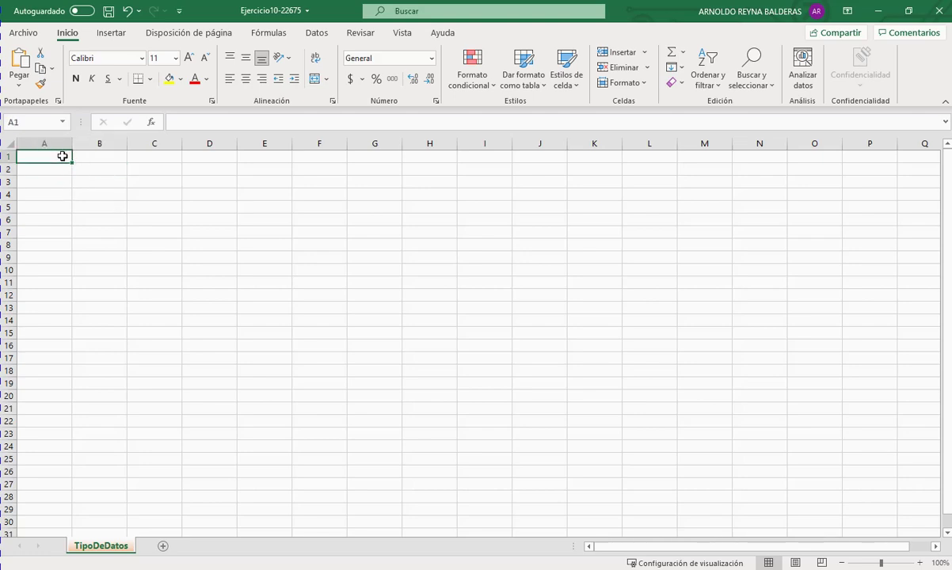
key("Right")
key("Right")
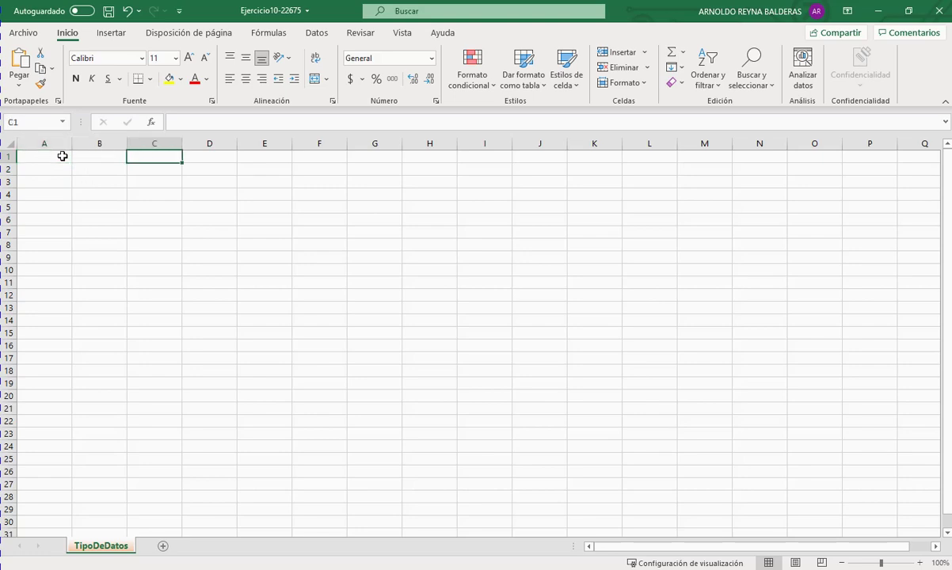
key("Down")
key("Right")
key("Down")
key("Down")
key("Right")
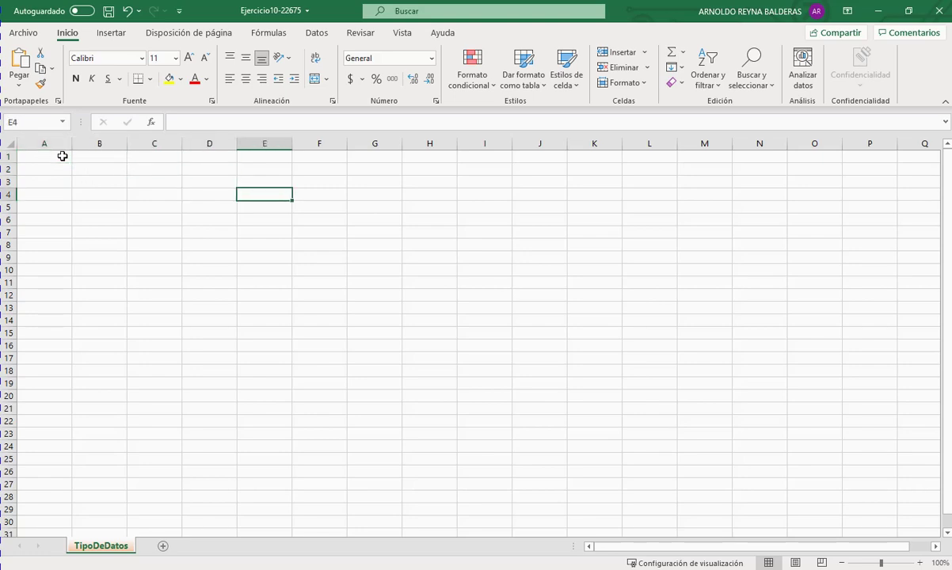
key("Right")
key("Up")
key("Right")
key("Right")
key("Down")
key("Down")
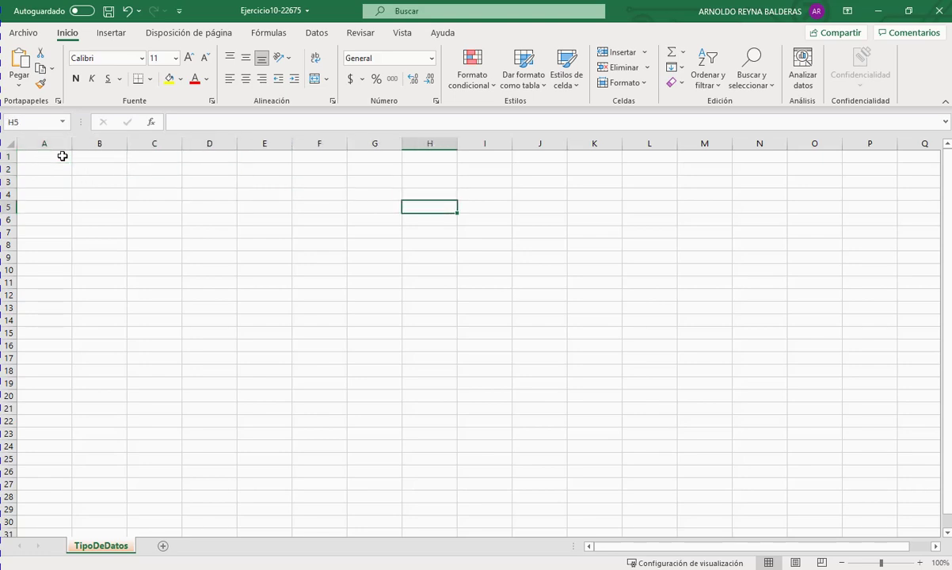
key("Down")
key("Right")
key("Up")
key("Left")
key("Left")
key("Up")
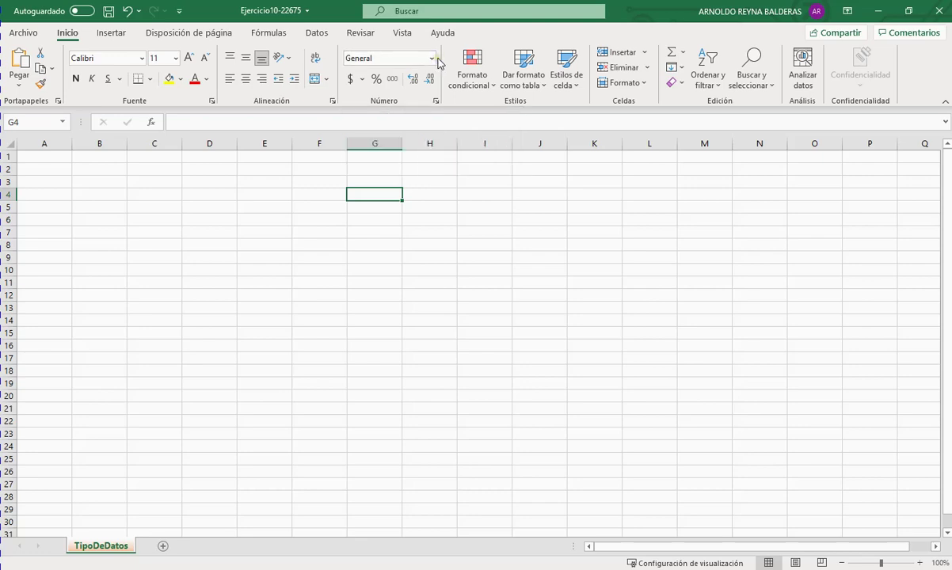
Step: Enter the heading "Tipo de Datos" in cell A1 and "General" in cell A2
left_click(62, 160)
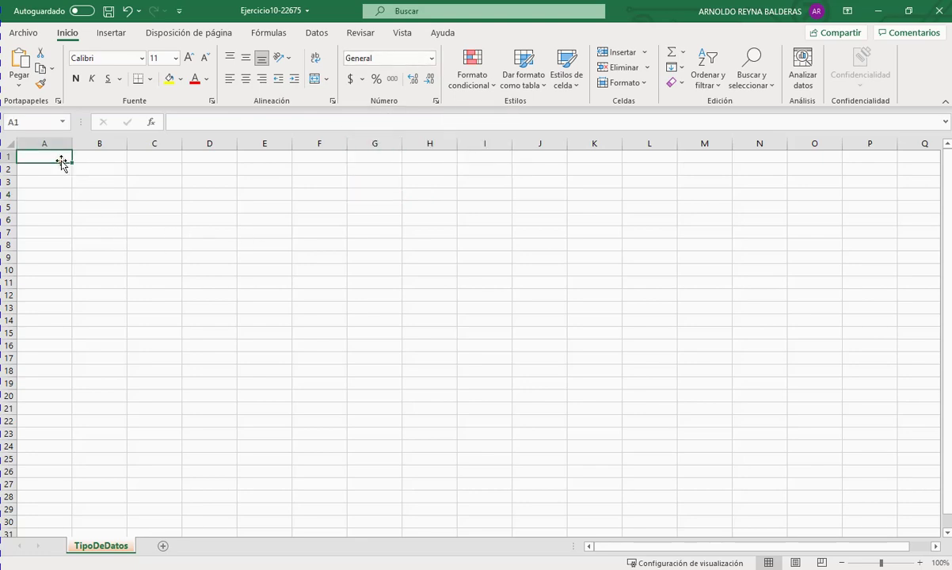
type("Tipo de D")
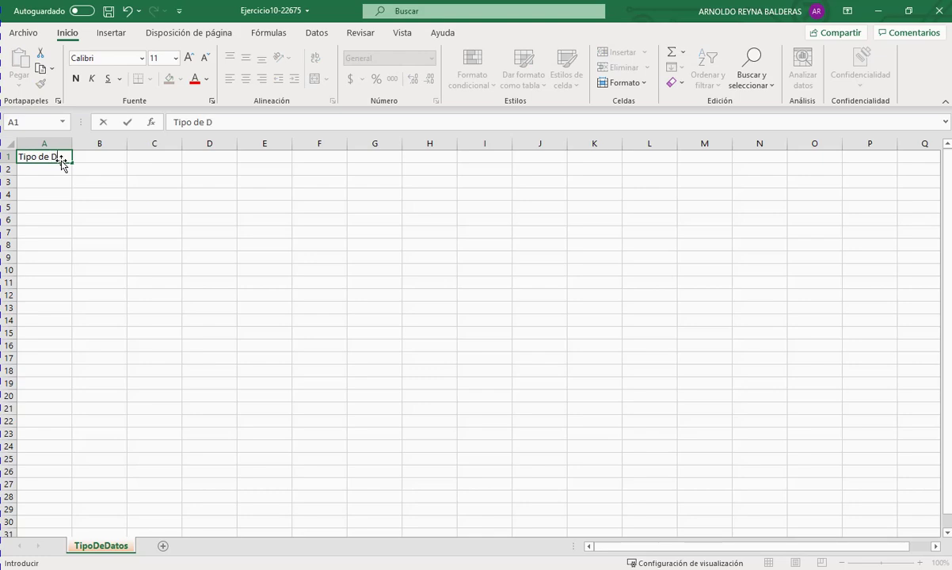
type("atos")
key("Return")
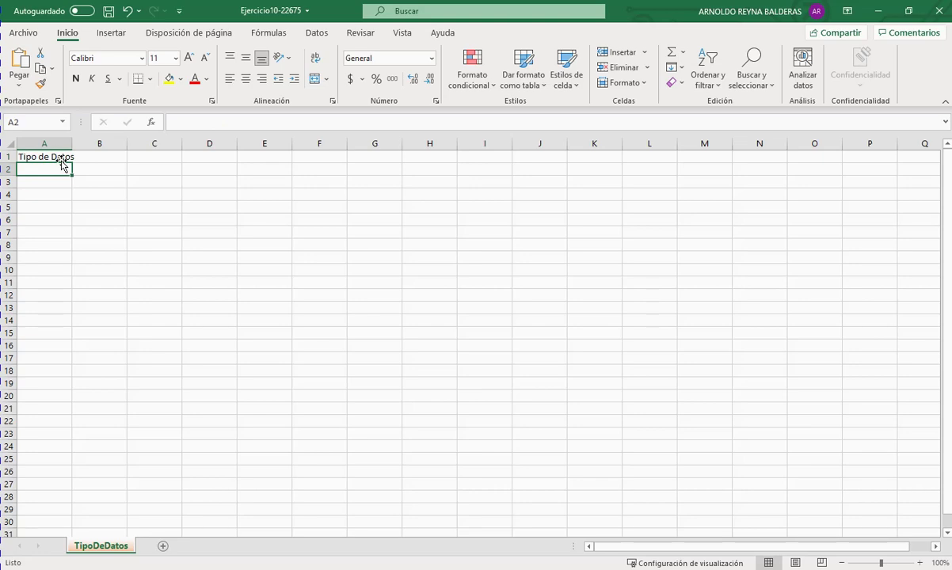
type("General")
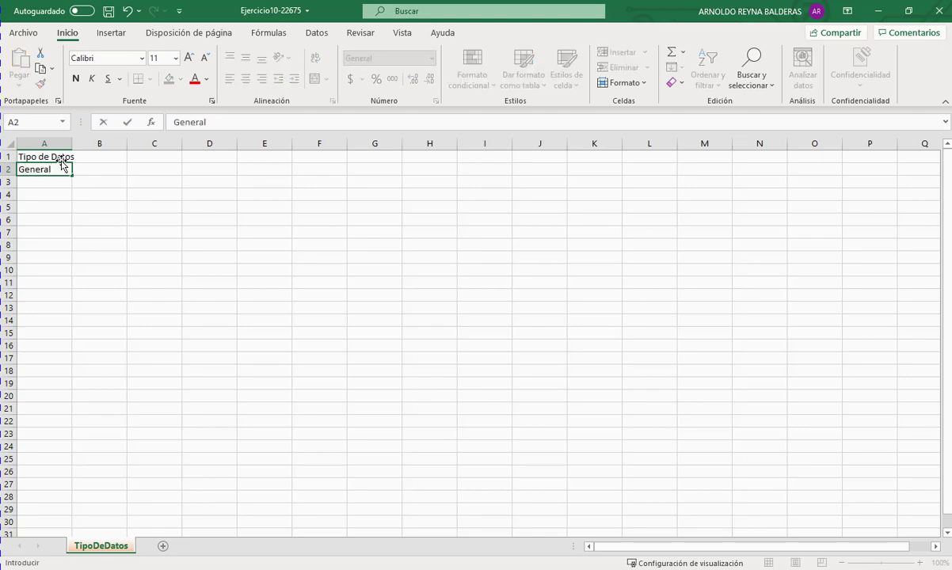
key("Return")
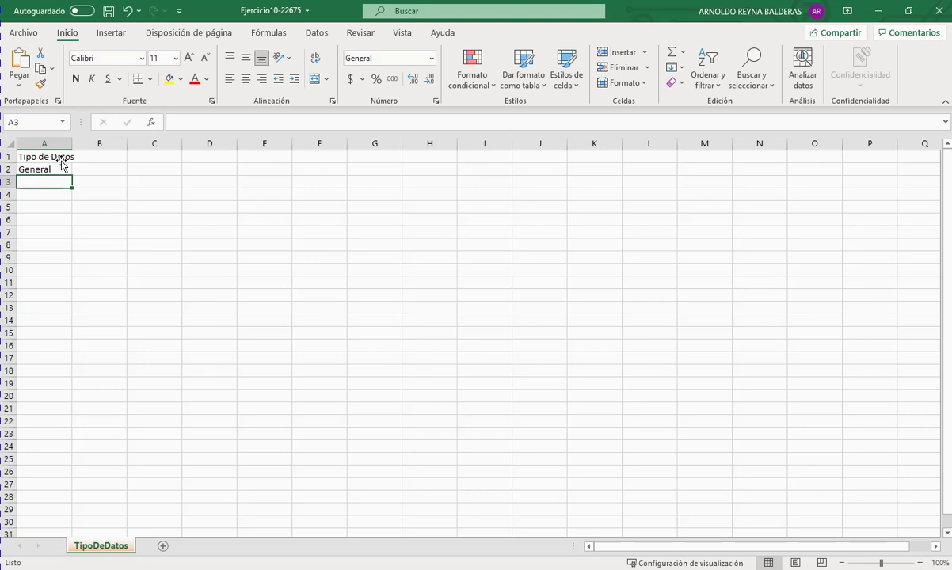
Step: Enter the text "Guarda texto y números 1" in cell A3
type("Guarda")
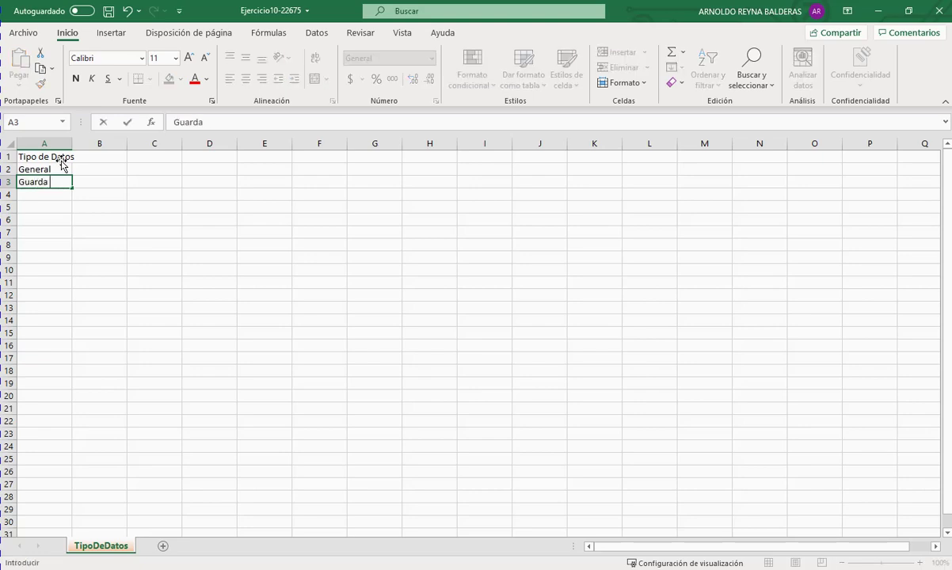
type(" texto")
type(" ynum")
key("BackSpace")
key("BackSpace")
type("úmeros")
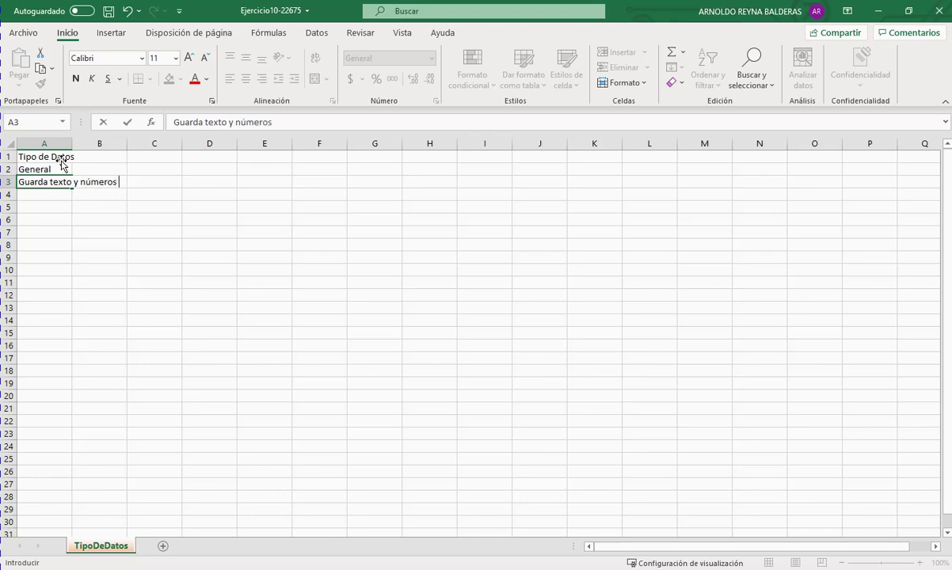
type(" 1")
key("Return")
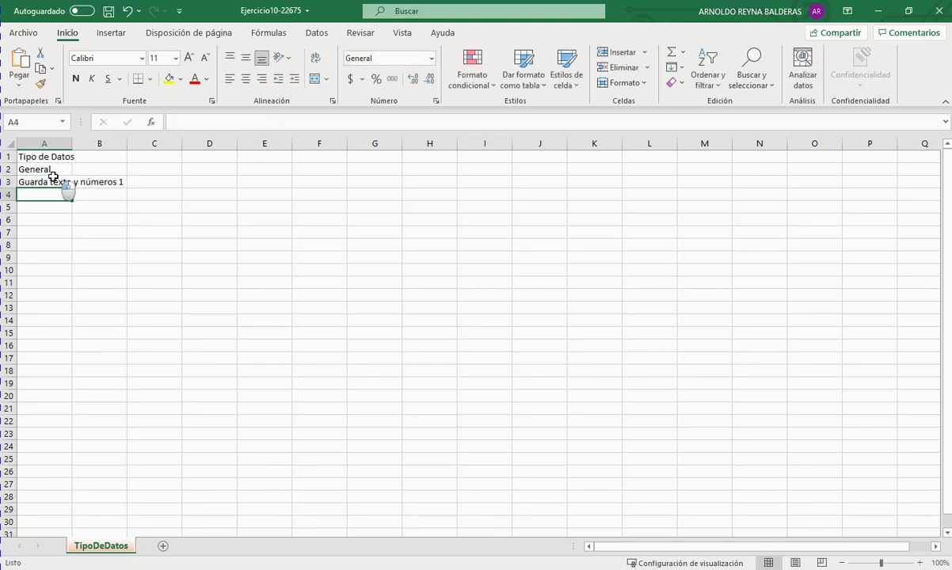
Step: Autofit the width of column A to its longest entry
left_click(53, 178)
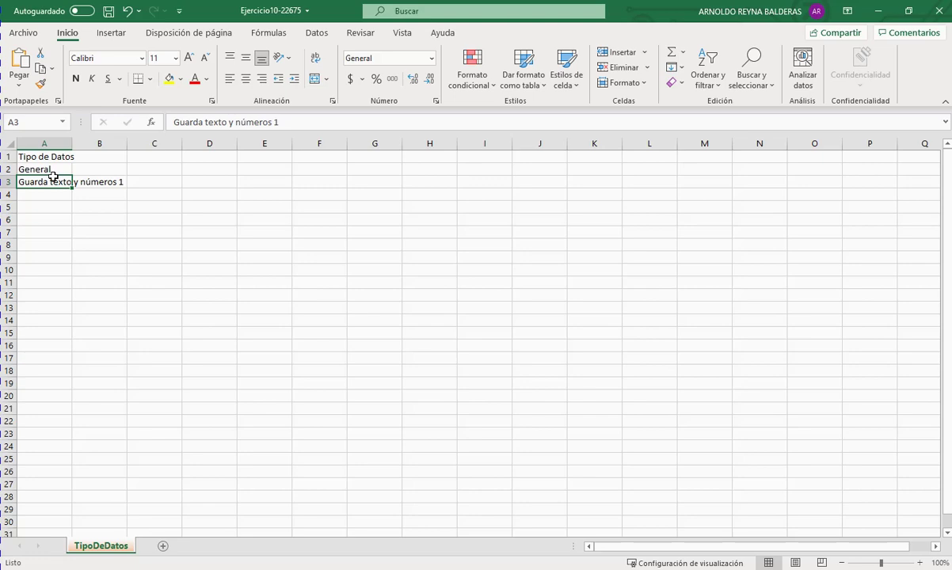
left_click(62, 169)
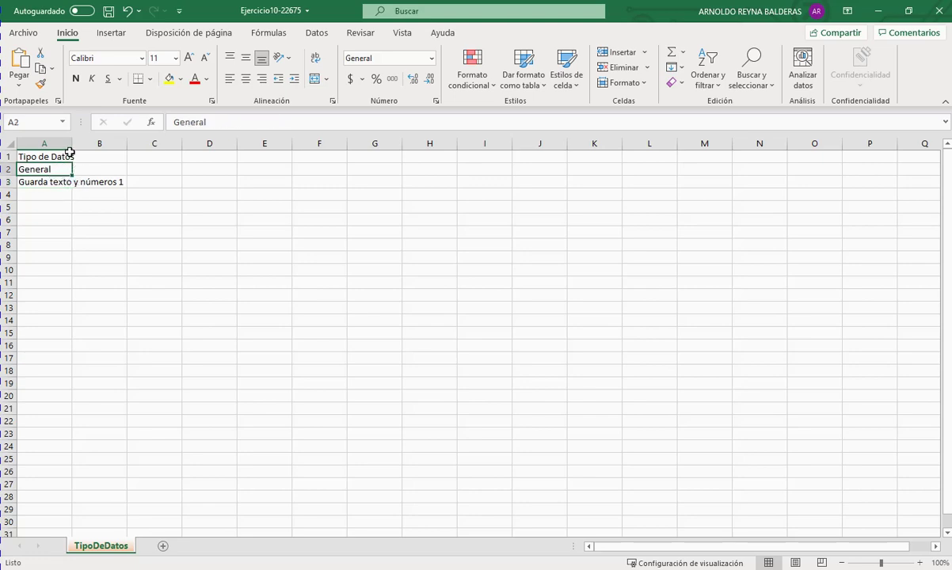
double_click(71, 151)
Step: Enter the heading "Texto" in cell B2
left_click(146, 170)
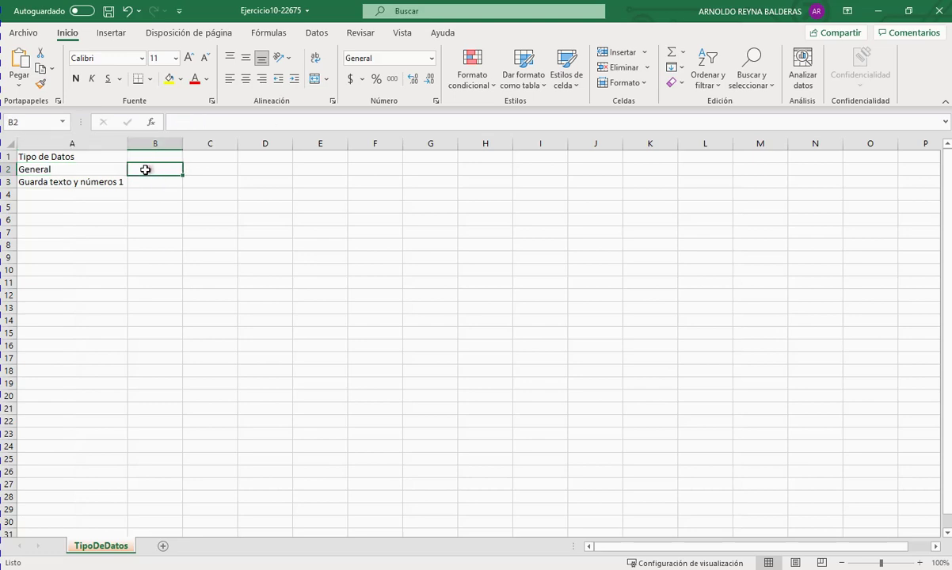
left_click(432, 61)
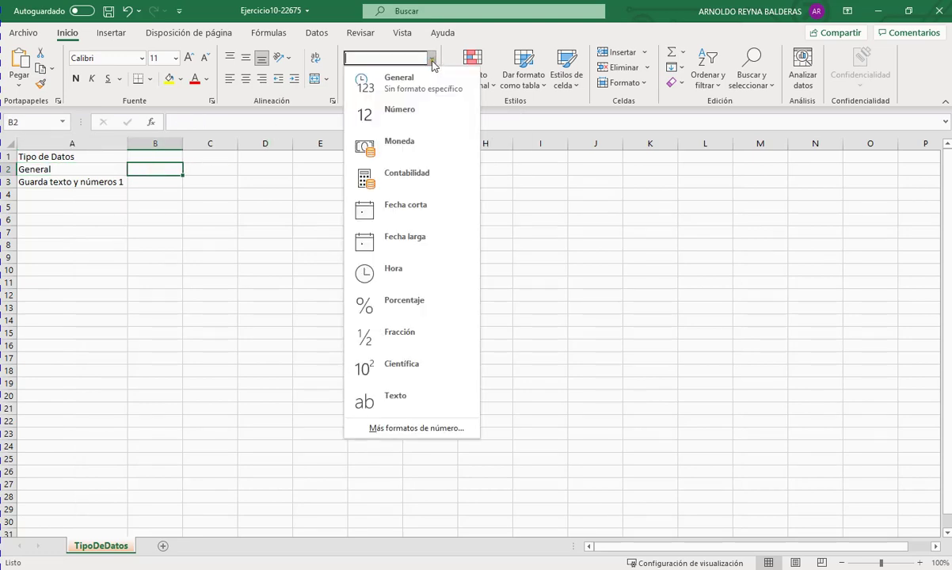
left_click(151, 166)
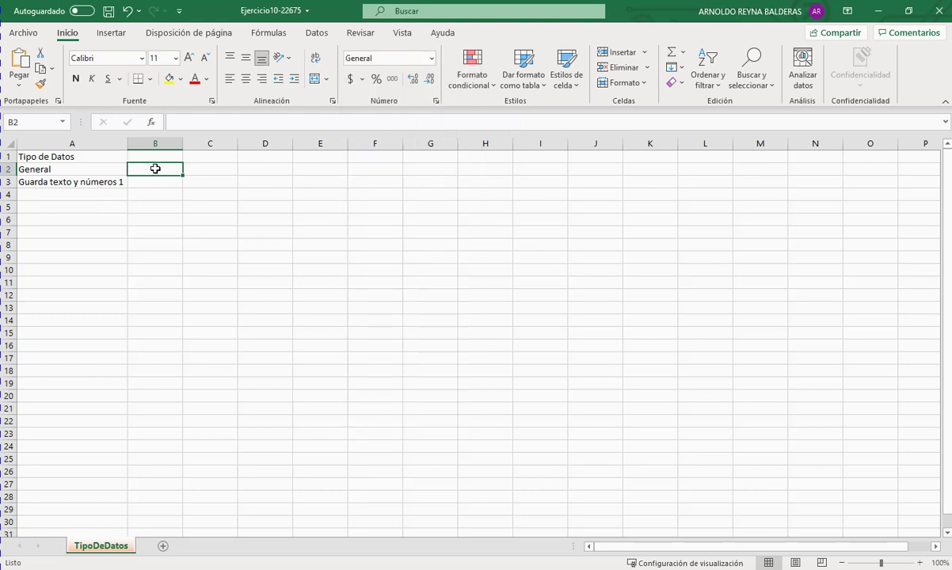
type("Texto")
key("Return")
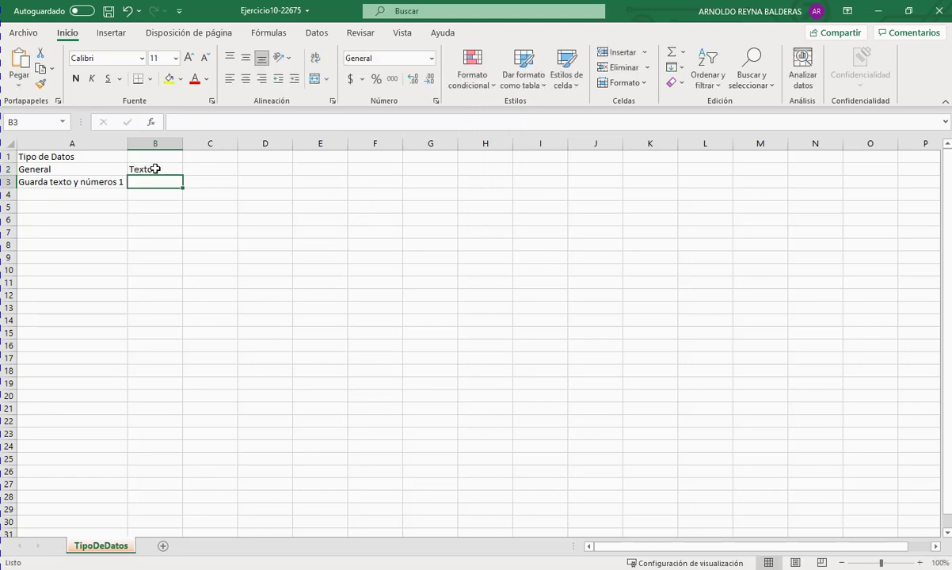
Step: Enter "Ejemplo de solo texto" in cell B3 and apply the Texto number format to that cell
type("Ejemplo ")
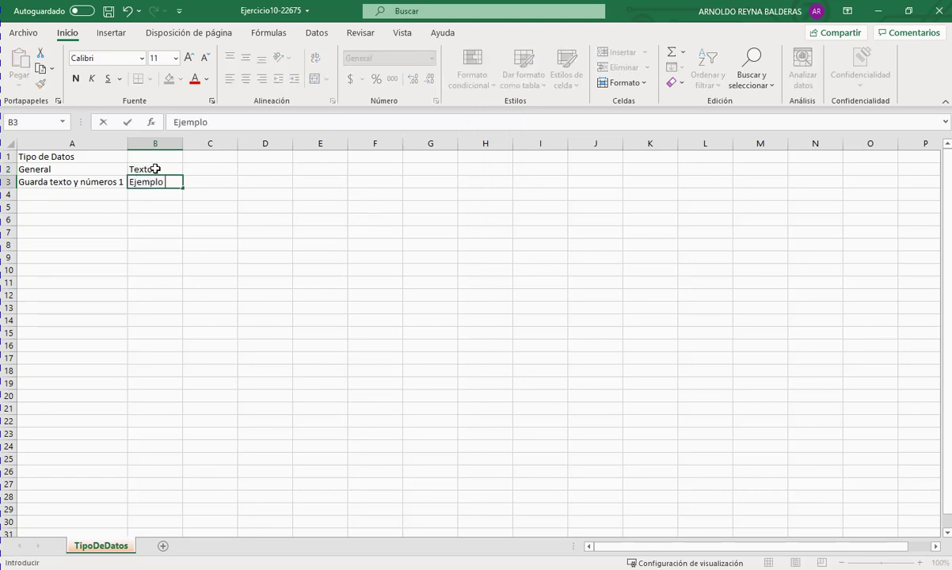
type("de solo texto")
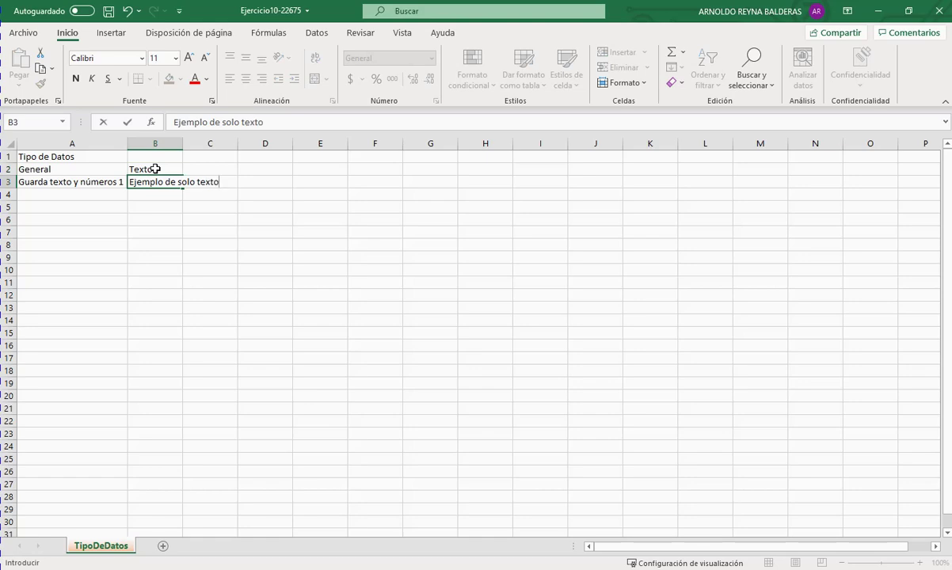
key("ctrl+Return")
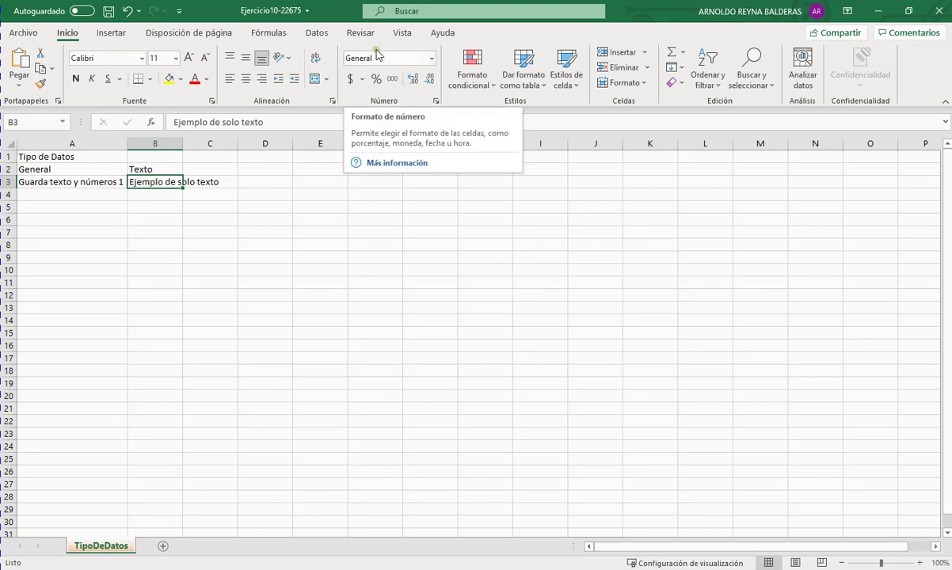
left_click(432, 59)
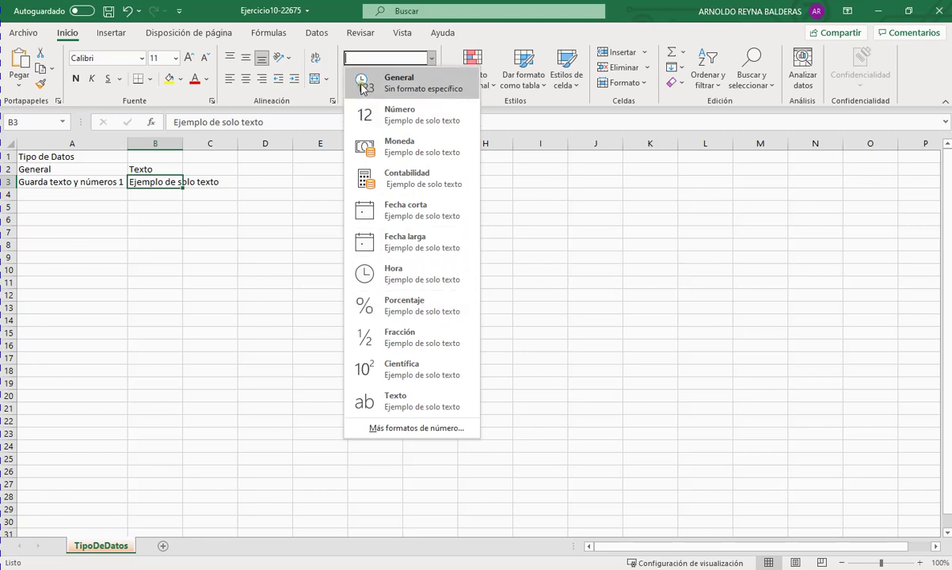
left_click(414, 400)
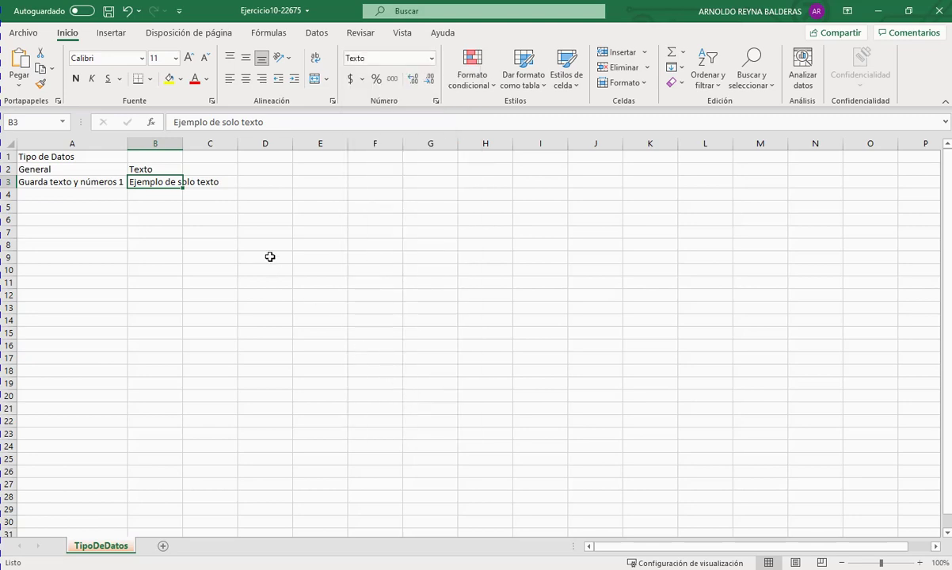
Step: Autofit the width of column B to its longest entry
left_click(252, 195)
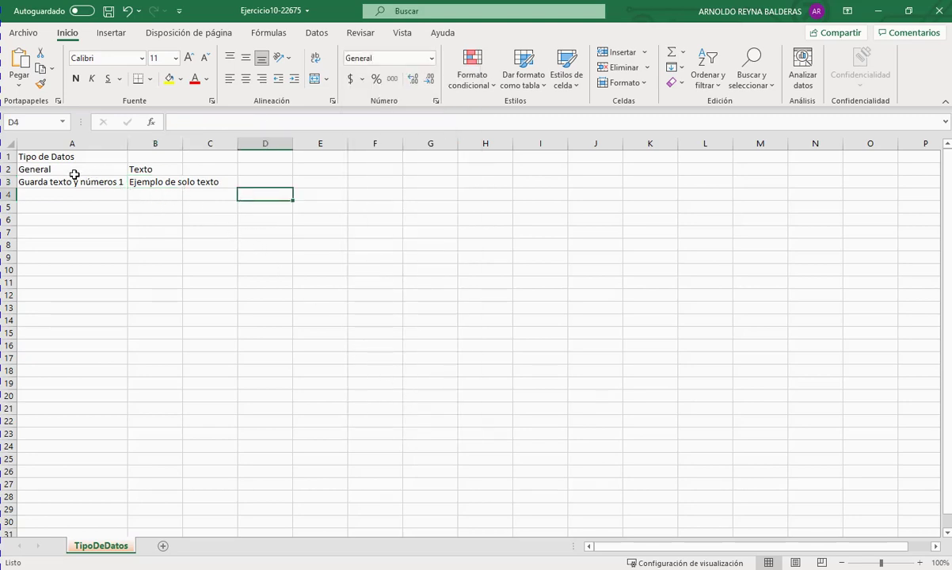
left_click(31, 172)
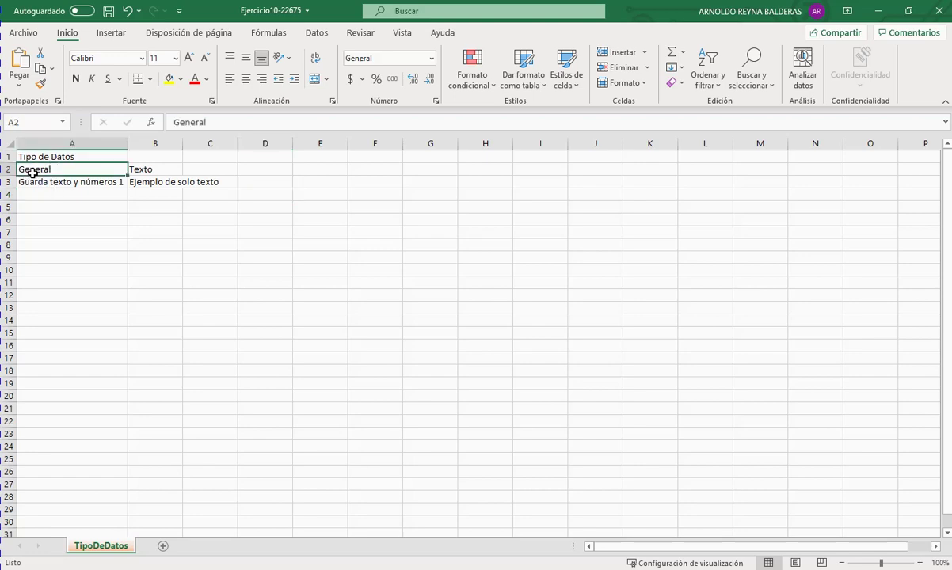
key("Down")
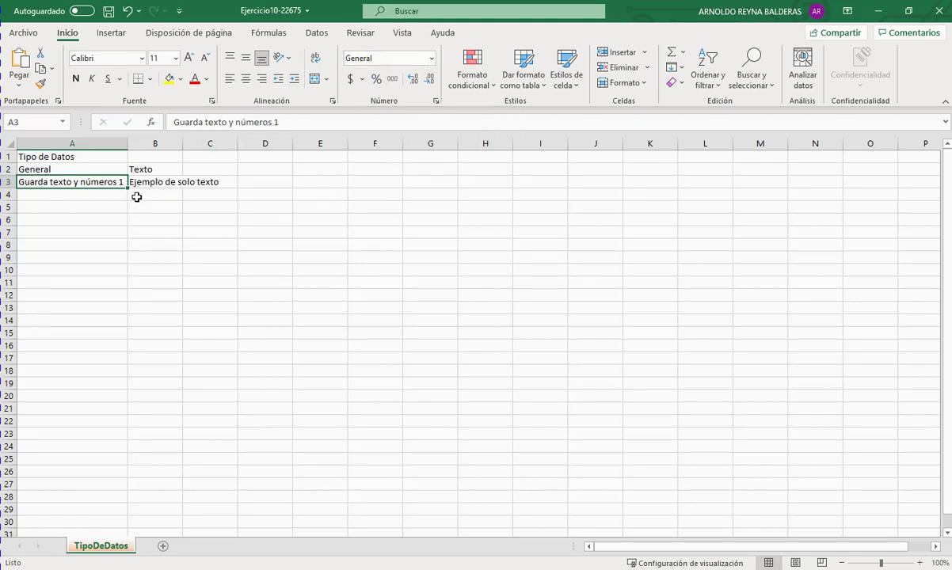
key("Right")
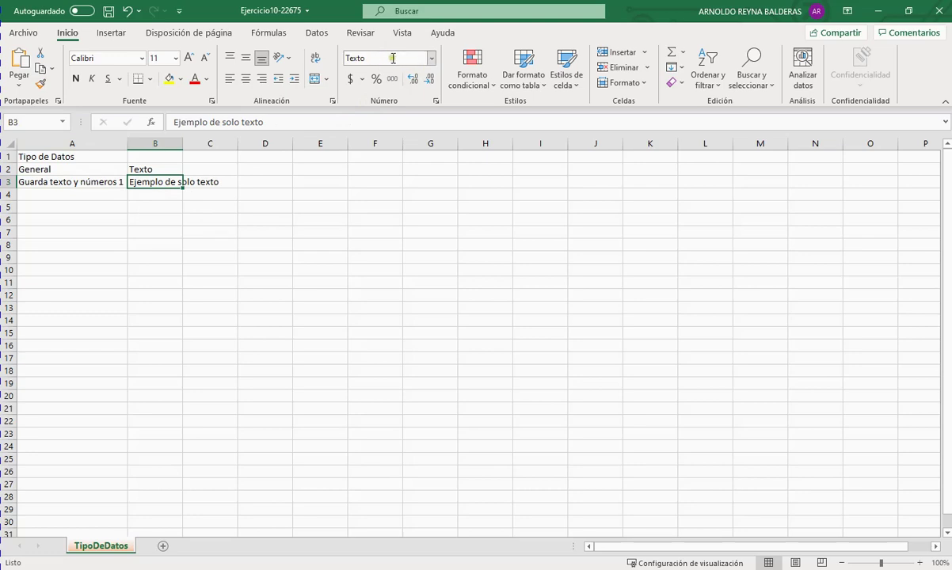
double_click(185, 144)
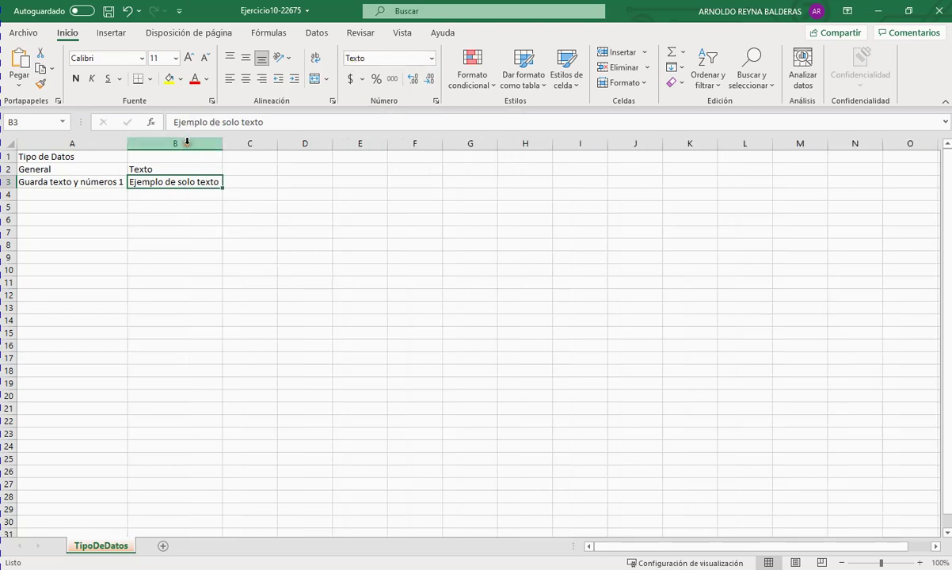
Step: Enter the heading "Número" in cell C2 and apply the Número format to cell C3
left_click(239, 169)
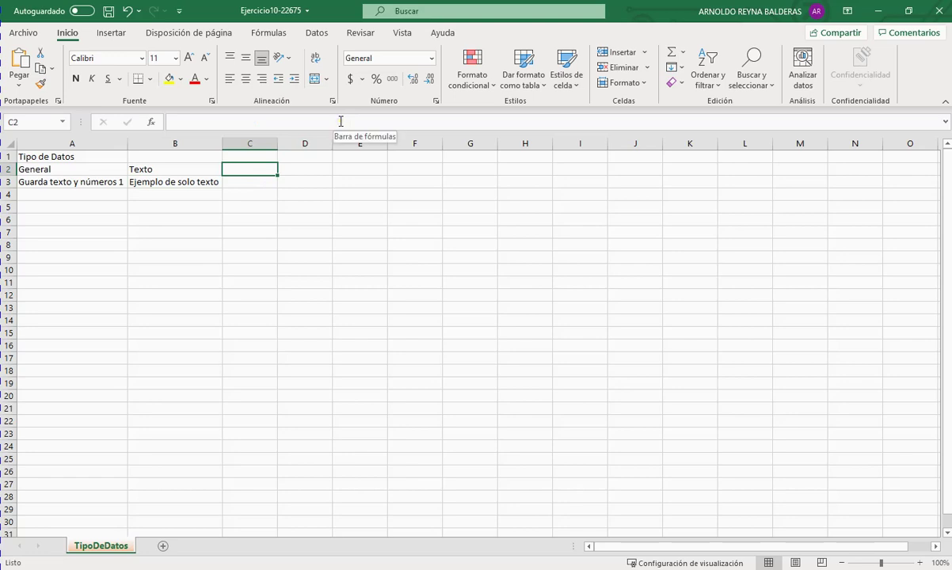
type("Numer")
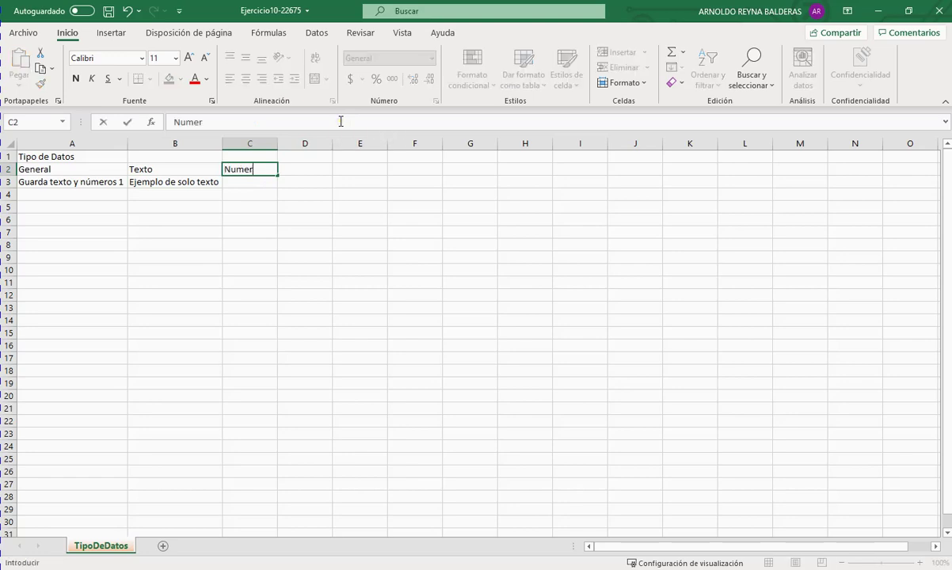
key("BackSpace")
key("BackSpace")
key("BackSpace")
key("BackSpace")
type("úmero")
key("Return")
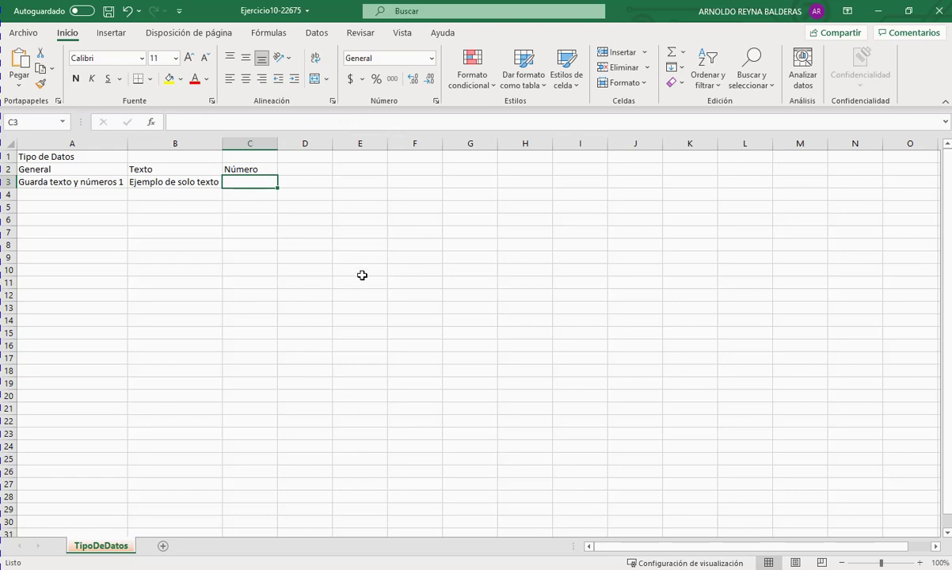
left_click(432, 59)
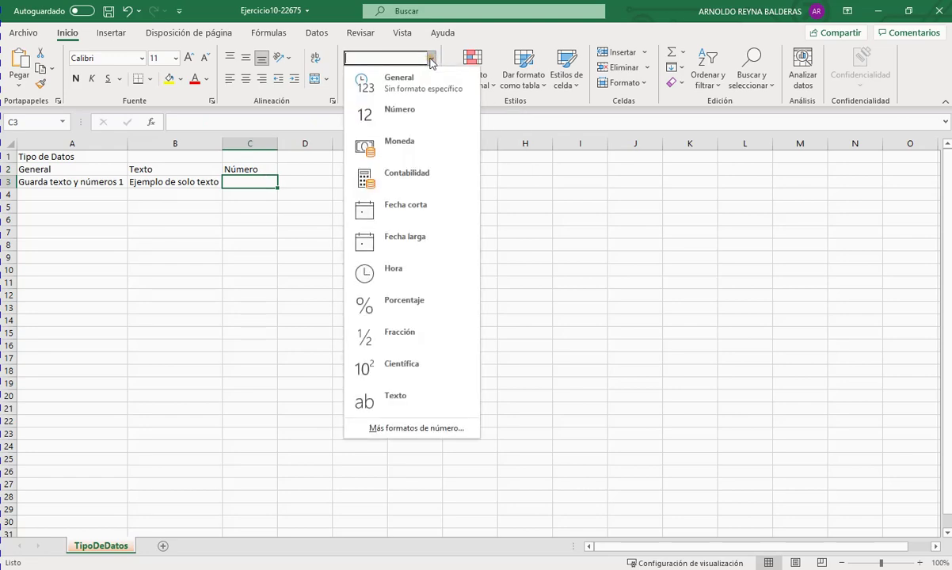
left_click(418, 115)
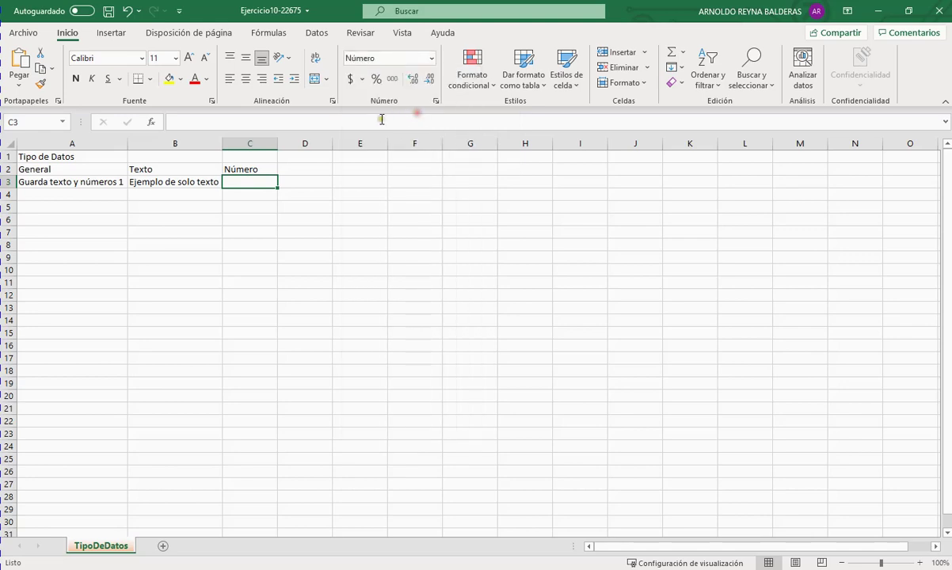
Step: Try entering the letter "h" in the number-formatted cell C3
type("h")
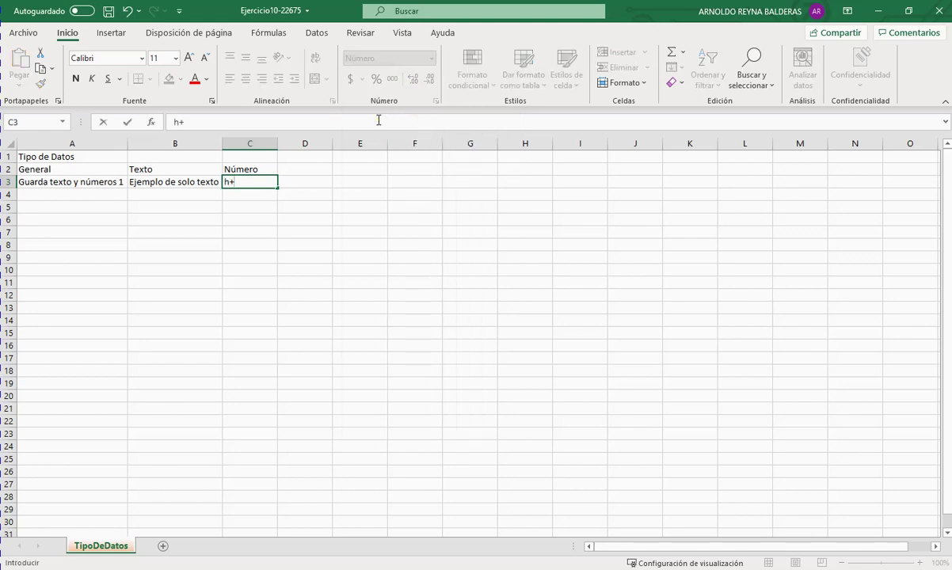
type("+")
key("BackSpace")
key("Return")
key("Up")
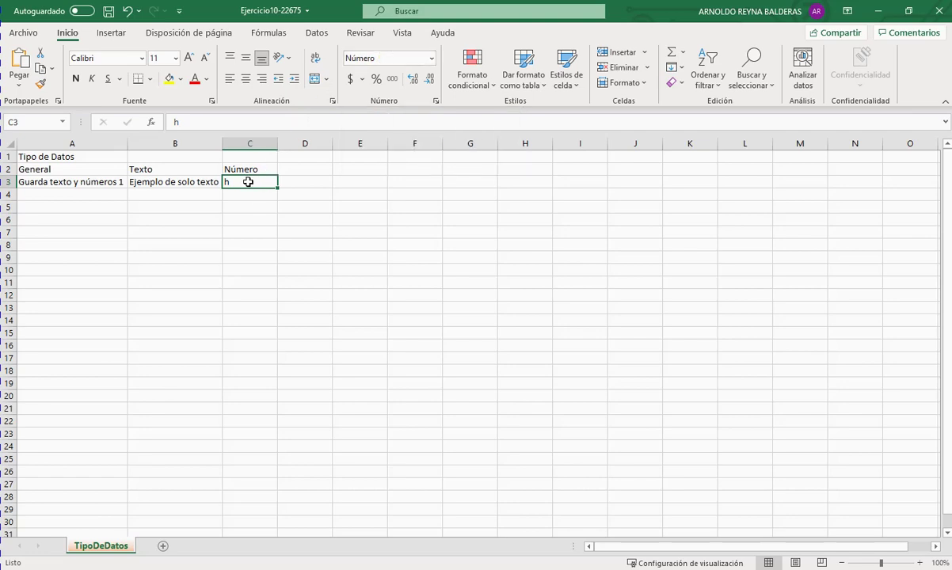
Step: Replace the content of cell C3 with the number 78
key("BackSpace")
type("78")
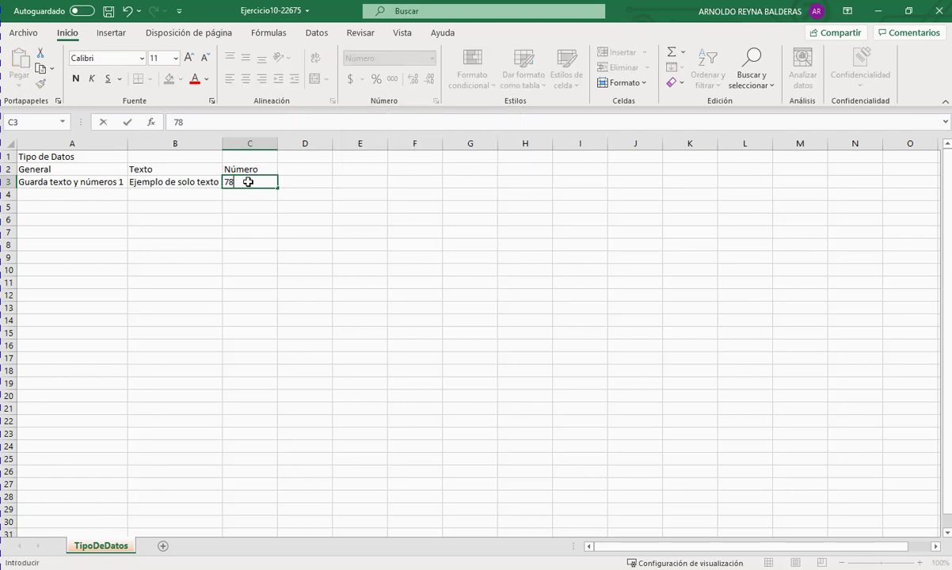
key("Return")
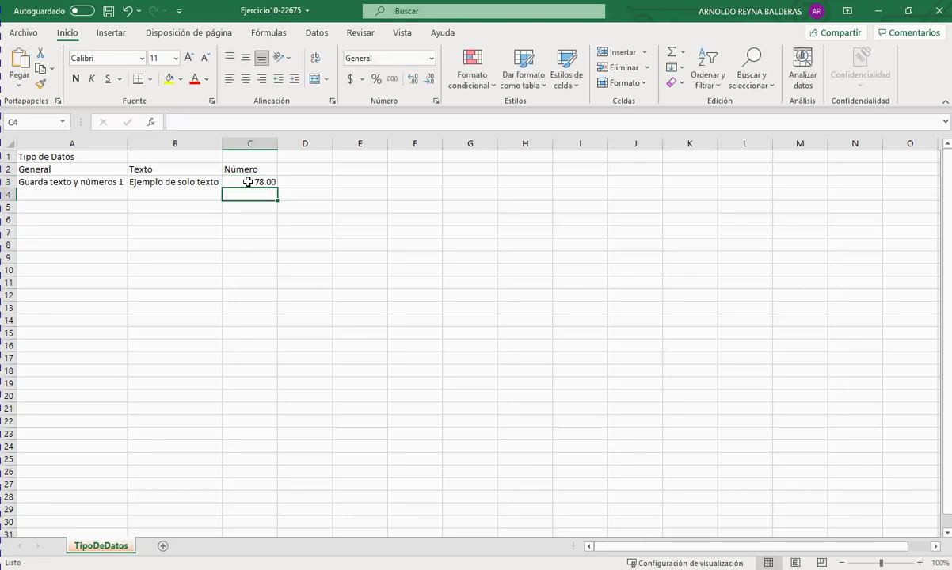
Step: Adjust the decimal display of cell C3 to one decimal place
left_click(249, 181)
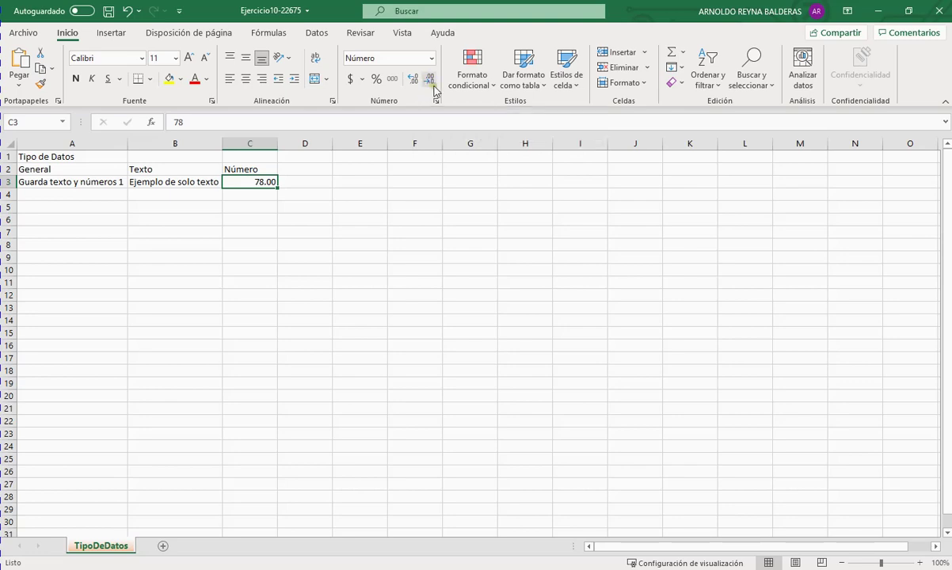
left_click(430, 80)
left_click(433, 80)
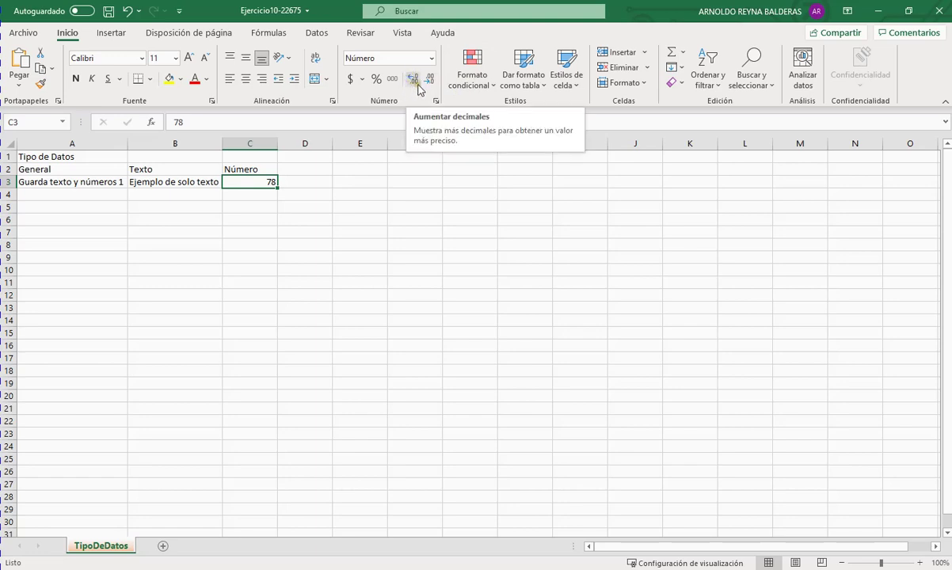
left_click(414, 81)
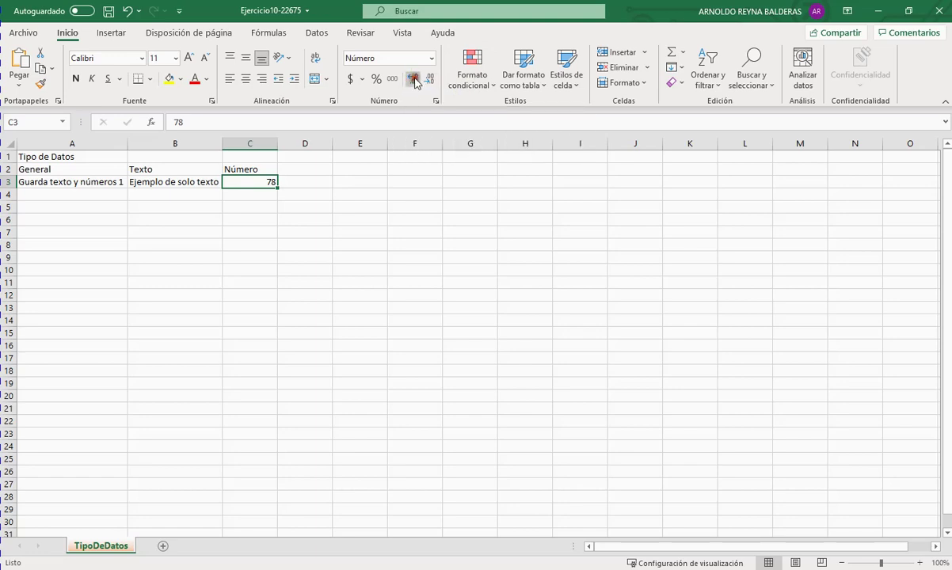
left_click(416, 83)
left_click(429, 79)
Step: Enter the heading "Modena" in cell D2 and the value 8 in cell D3
left_click(299, 169)
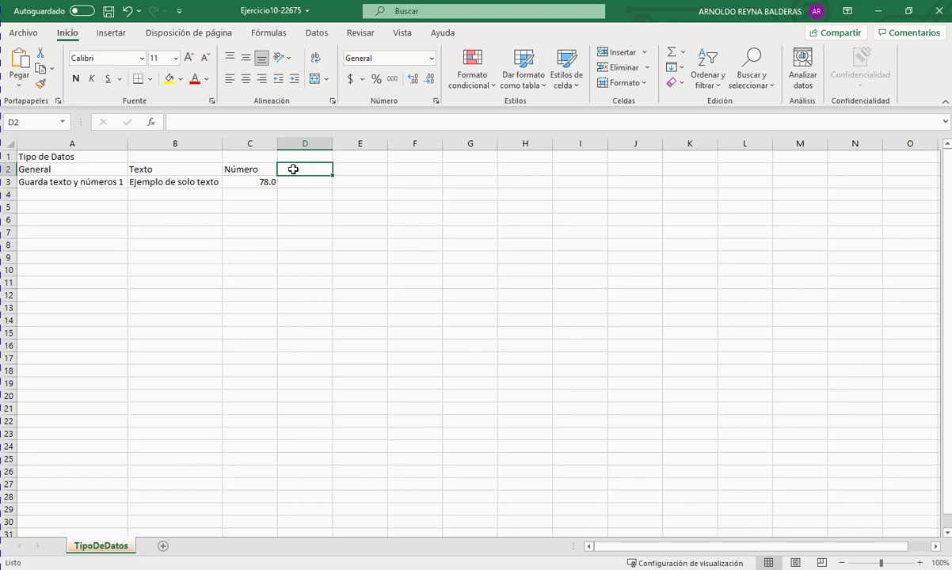
type("Moneda")
key("Return")
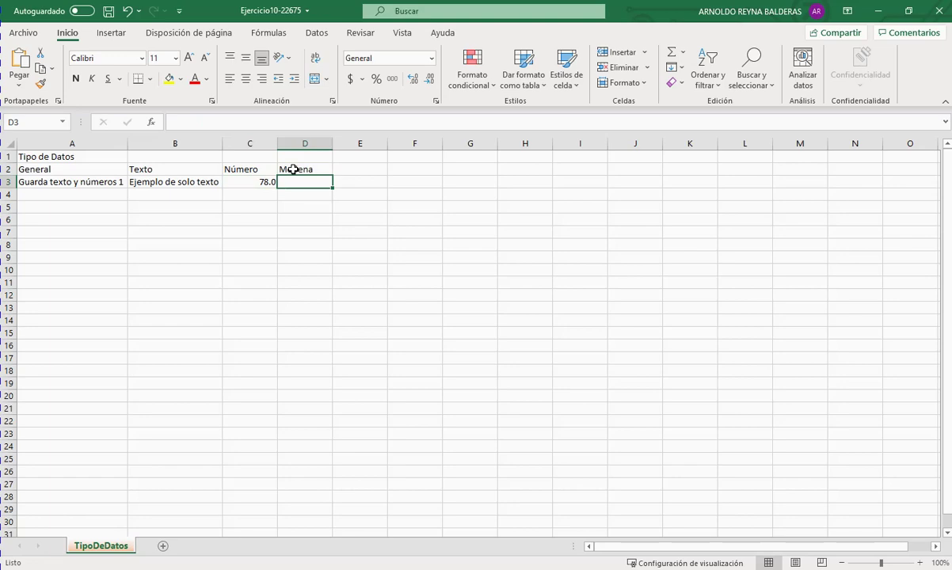
type("8")
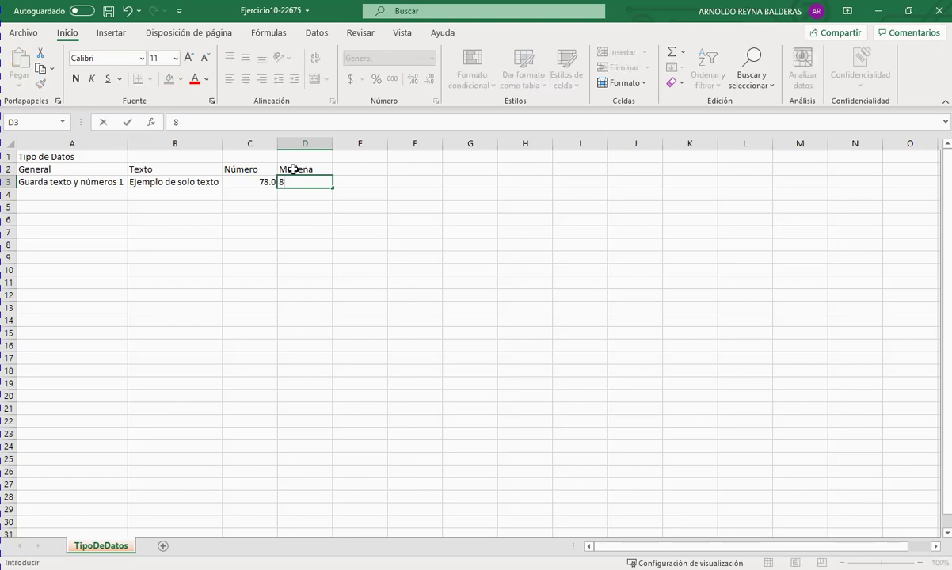
key("Return")
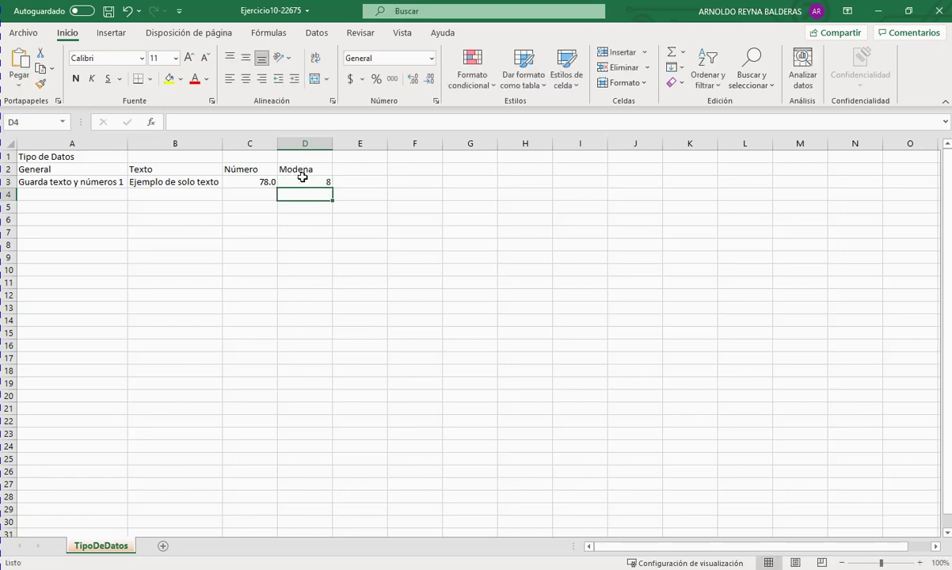
Step: Apply the Moneda number format to cell D3
left_click(305, 181)
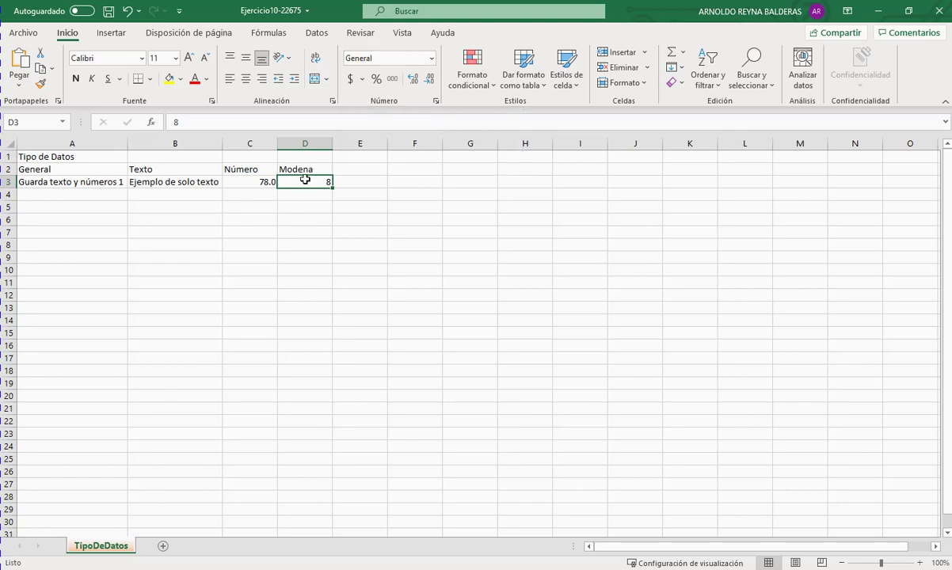
left_click(432, 58)
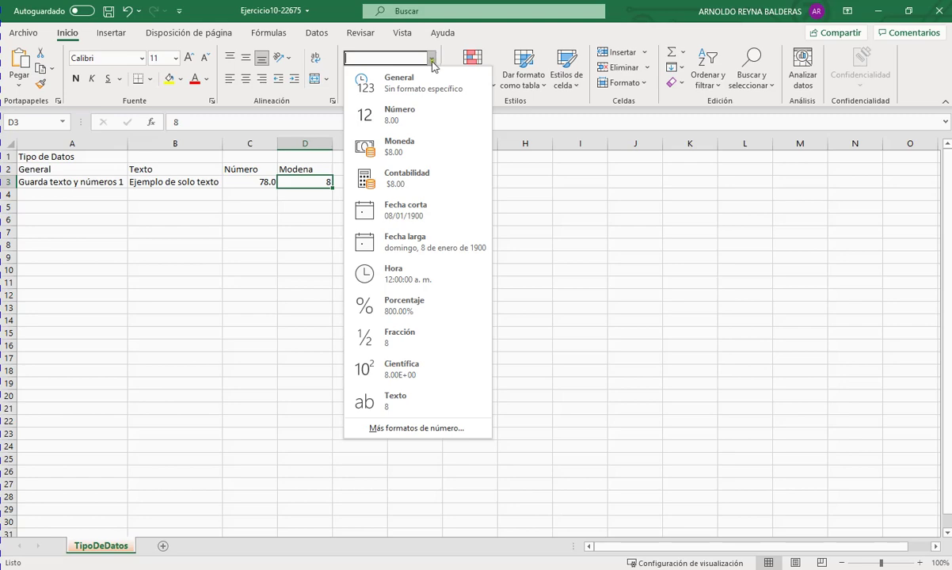
left_click(415, 151)
left_click(350, 207)
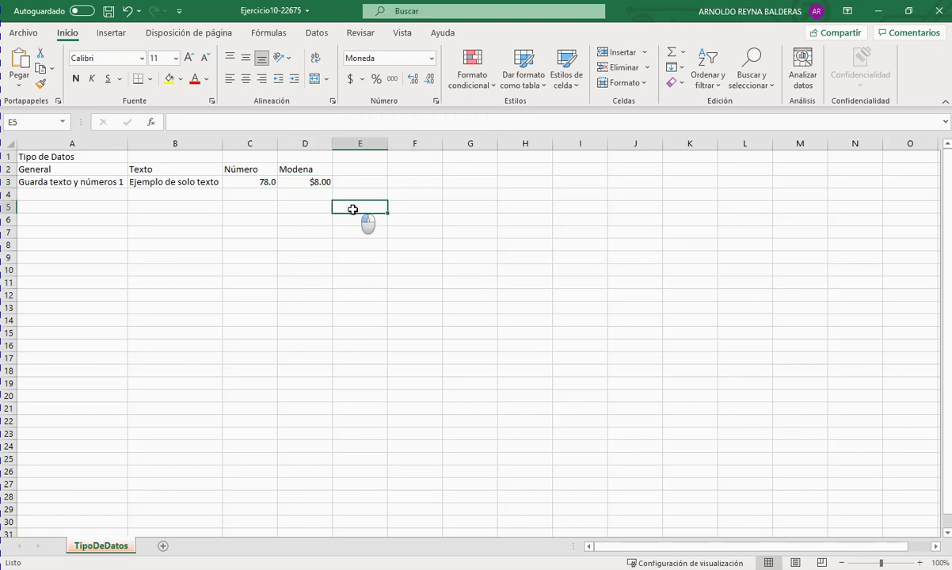
Step: Adjust the currency value in cell D3 to display one decimal place
left_click(295, 183)
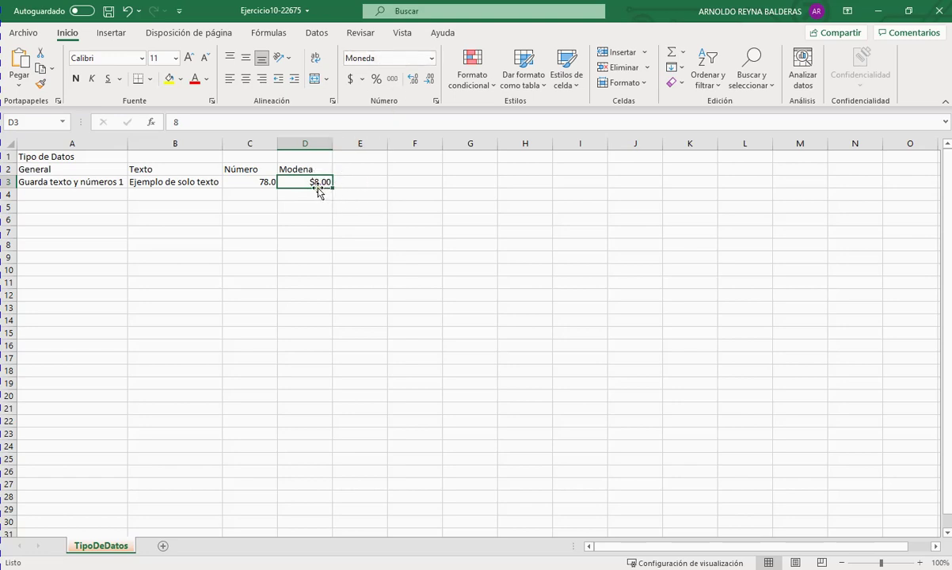
left_click(254, 182)
left_click(323, 184)
left_click(414, 82)
left_click(428, 79)
left_click(427, 79)
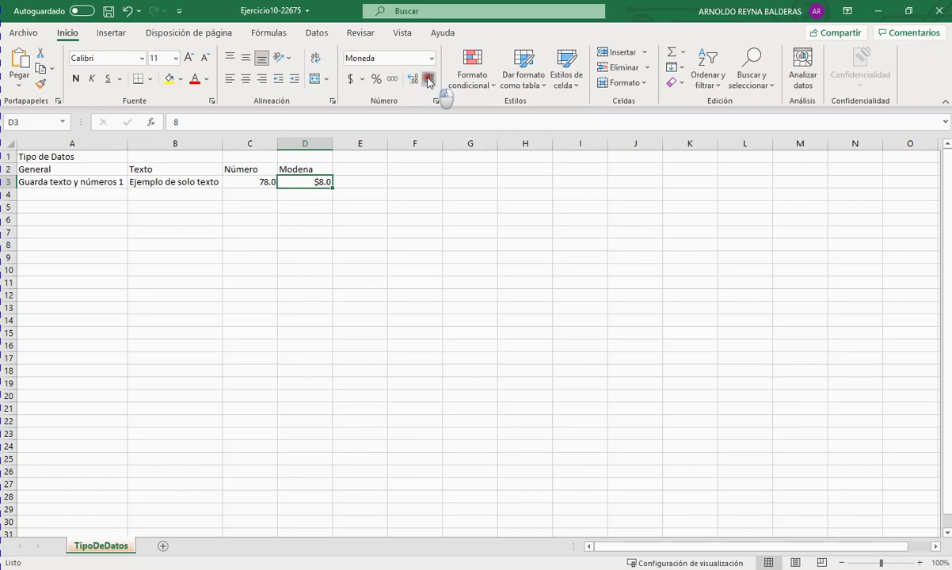
Step: Remove the remaining decimal place from the currency value in cell D3
left_click(427, 79)
left_click(389, 206)
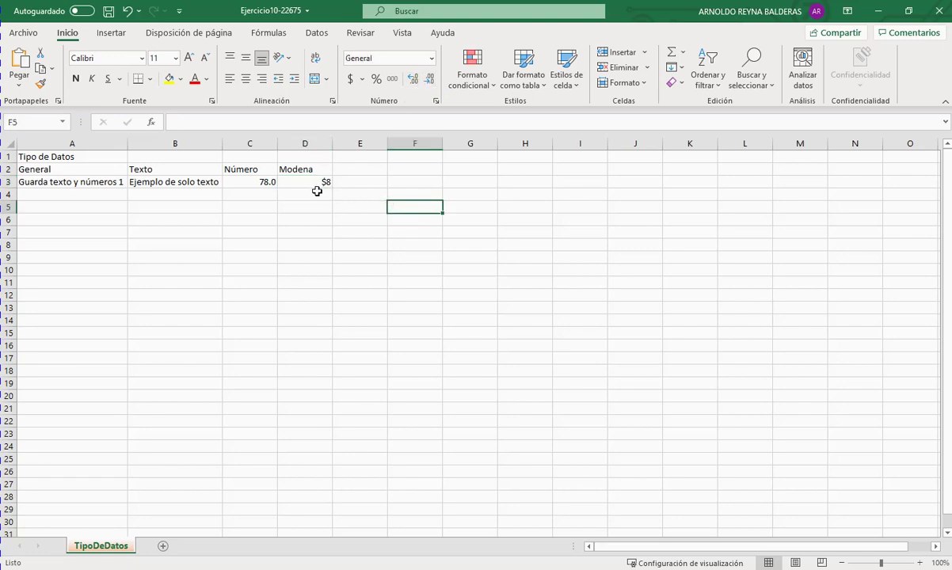
left_click(313, 184)
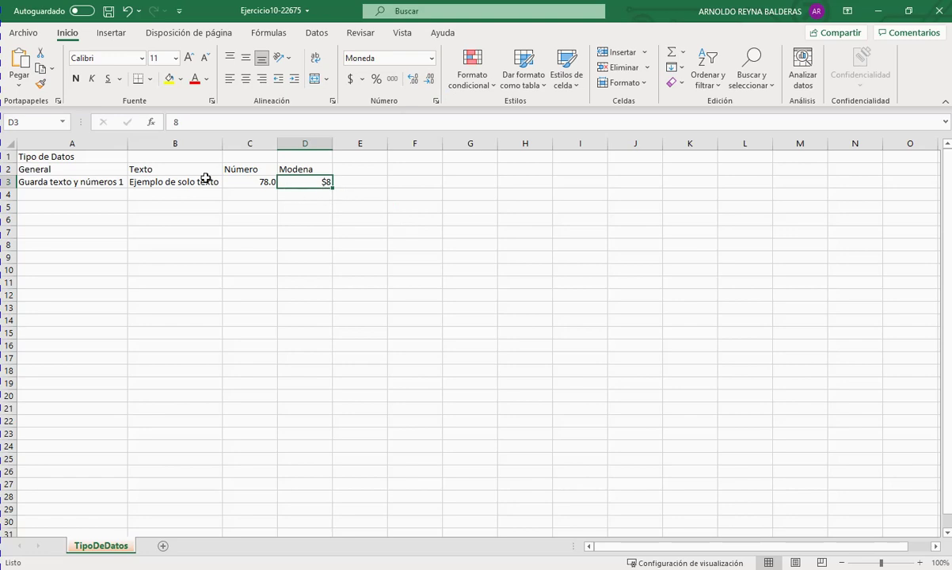
Step: Enter the heading "Fecha corta" in cell E2
left_click(356, 169)
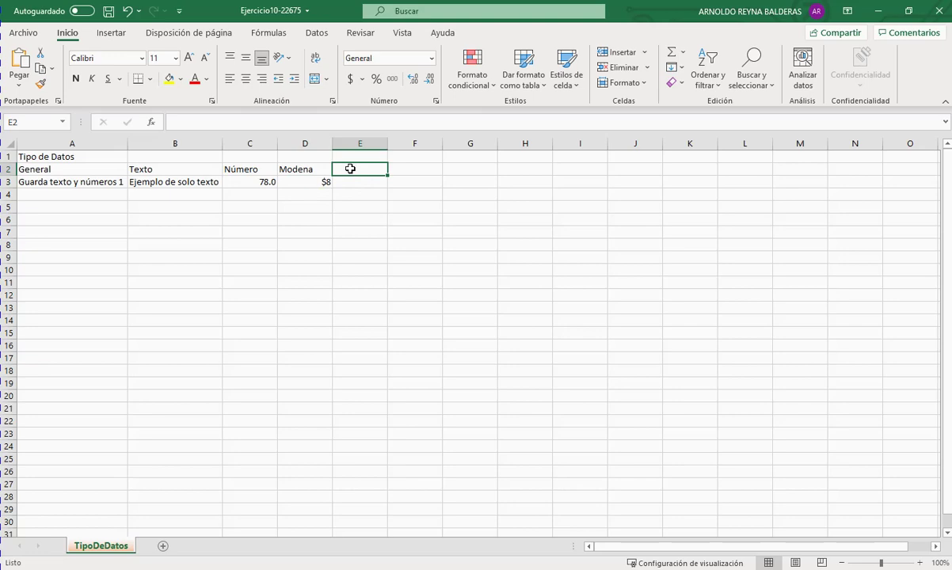
type("Fecha cor")
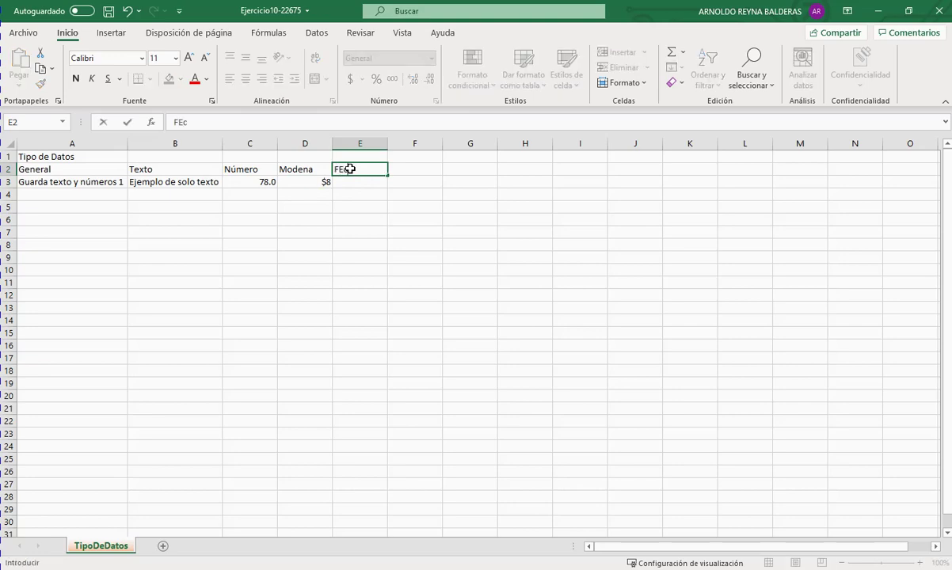
type("ta")
key("Return")
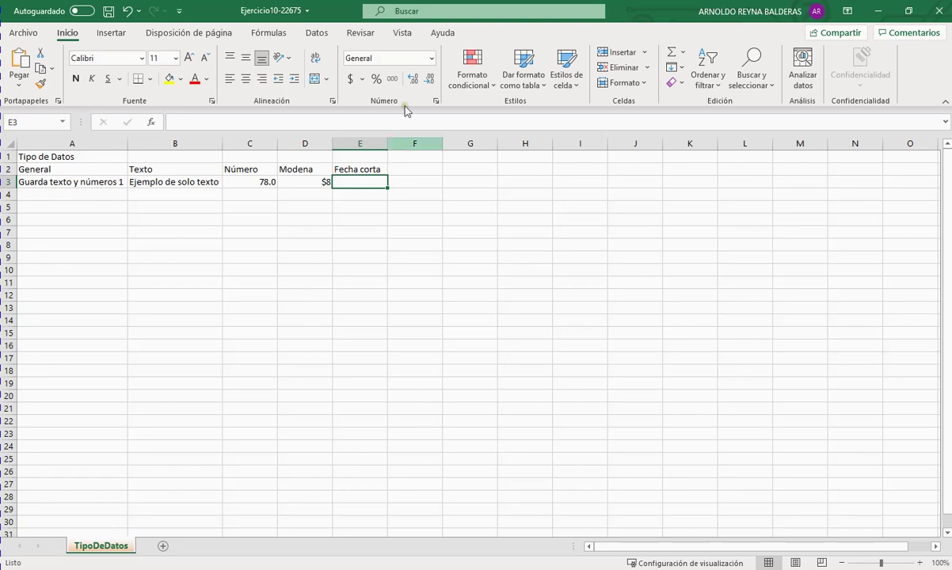
Step: Apply the Fecha corta number format to cell E3
left_click(432, 63)
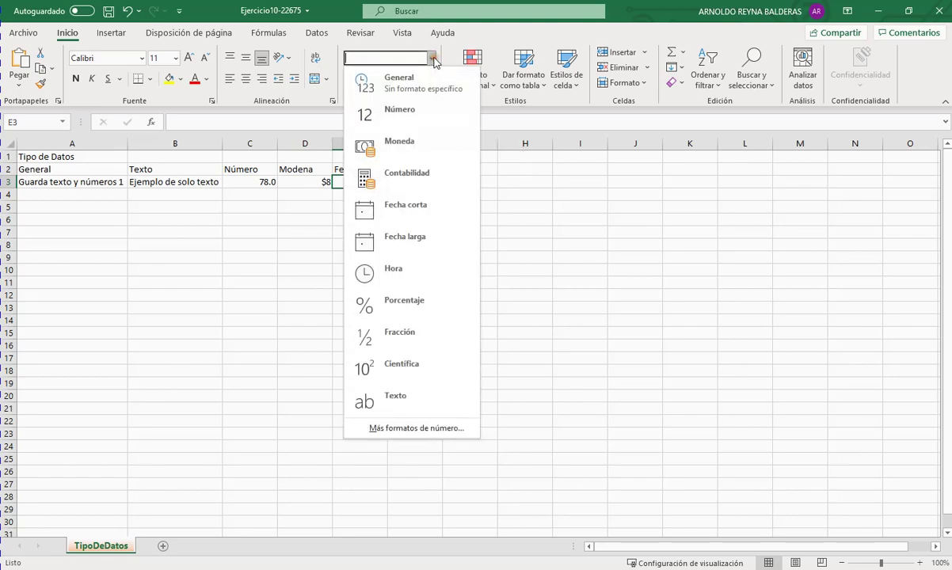
left_click(385, 94)
left_click(360, 183)
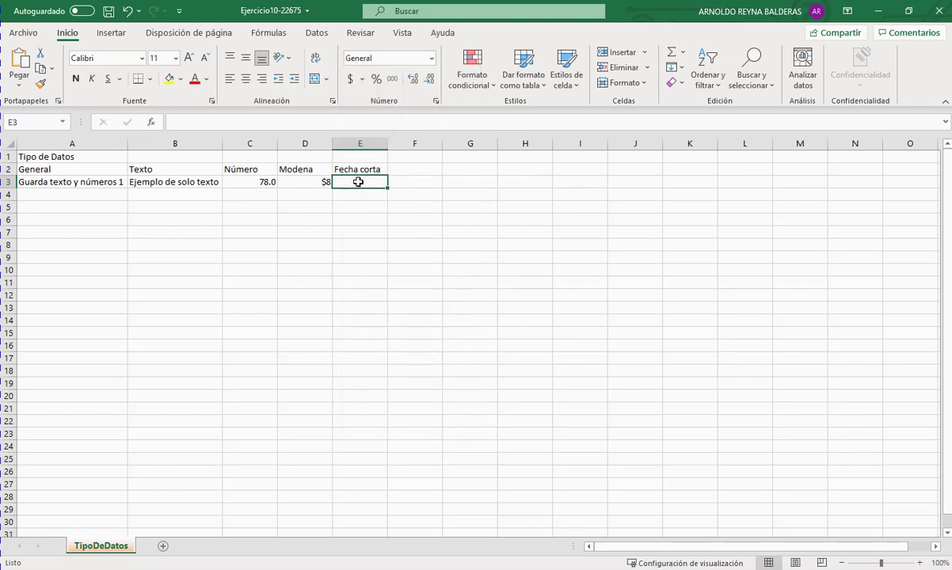
left_click(432, 60)
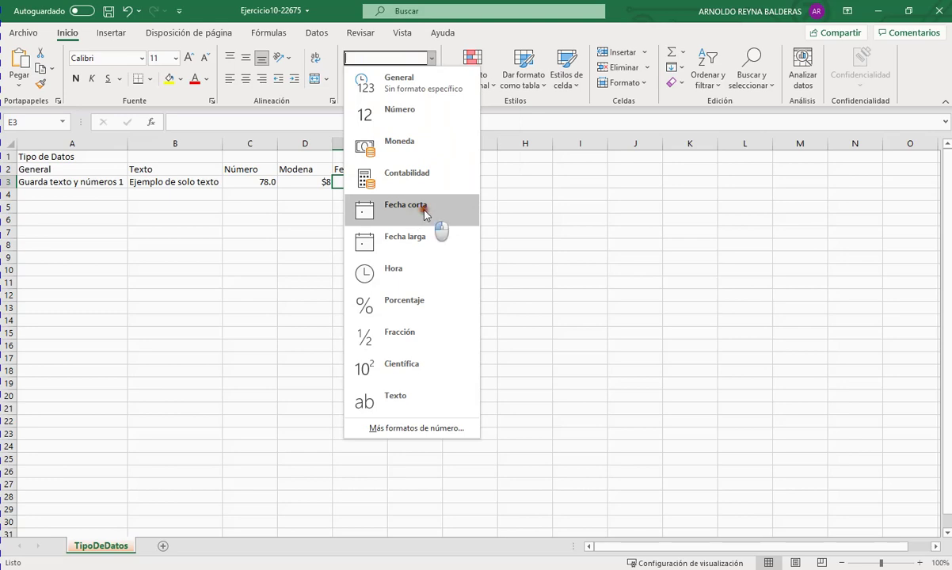
left_click(420, 213)
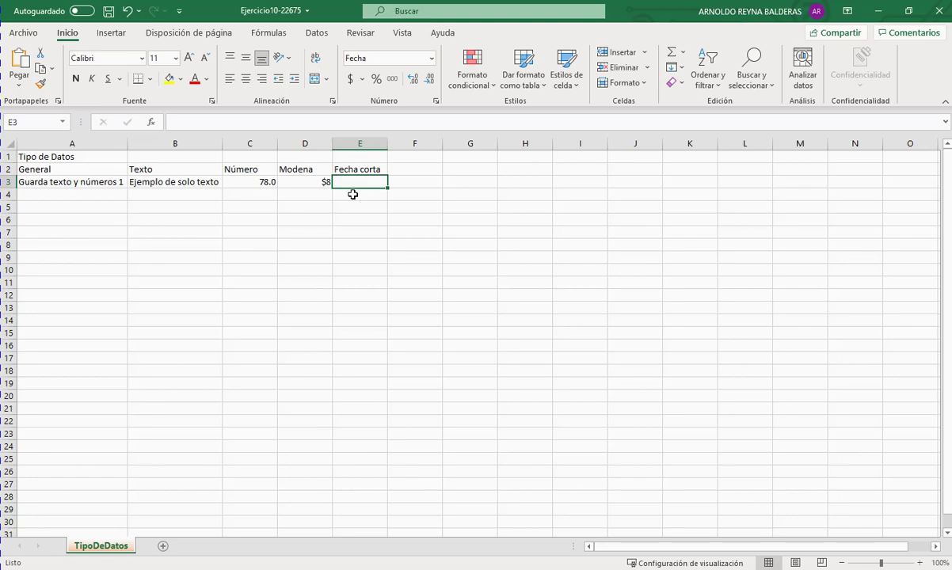
Step: Enter the date 06/04/2021 in cell E3 using slashes as separators
type("06")
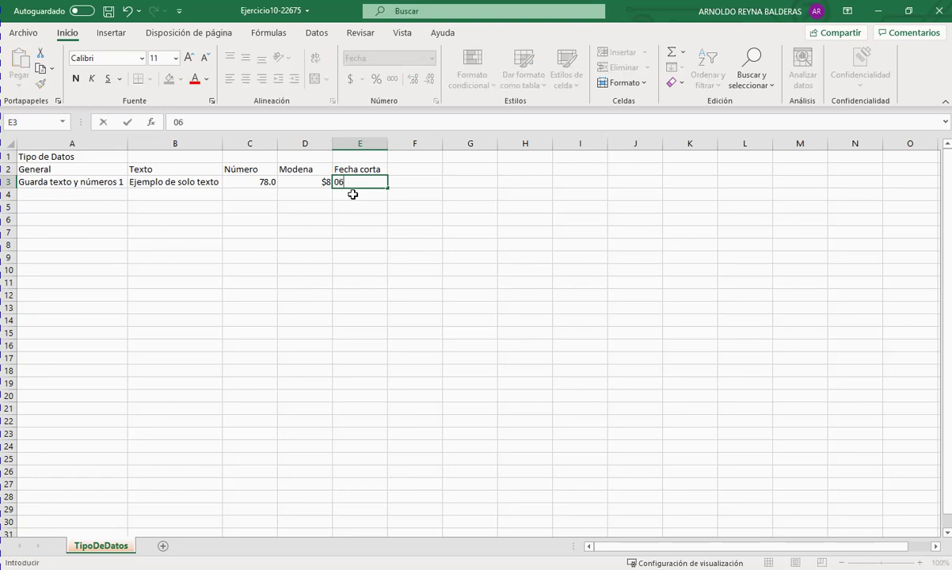
type("/04/2021")
key("Return")
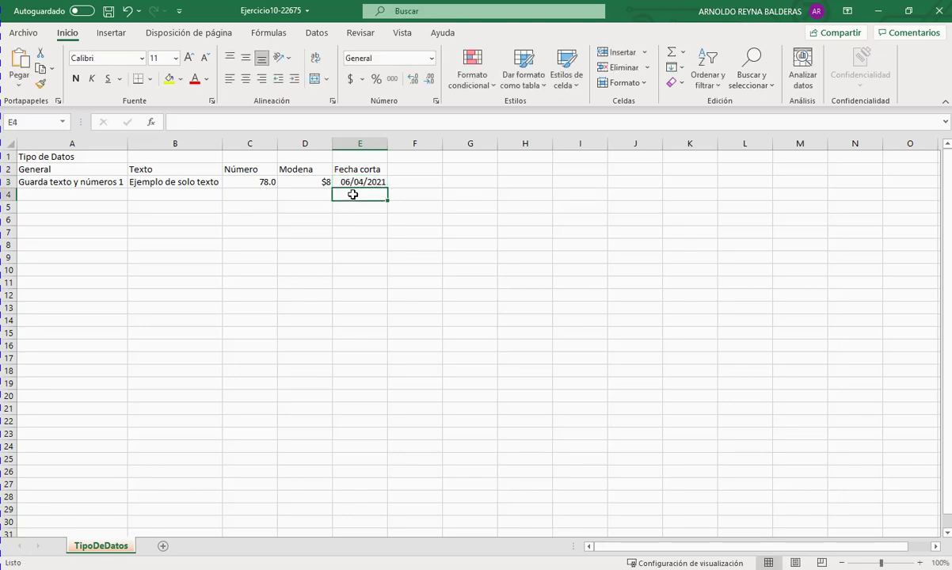
key("Up")
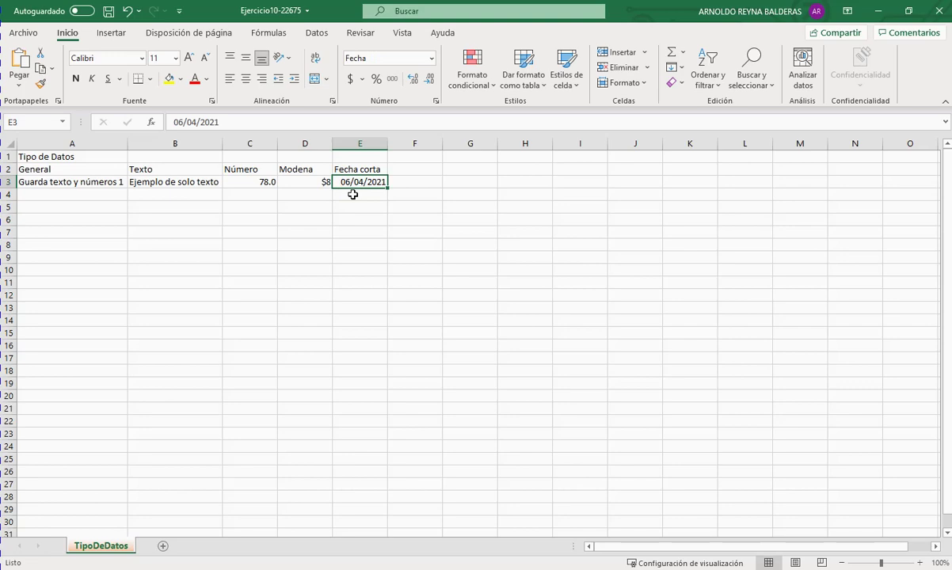
Step: Re-enter the date in cell E3 with hyphens as 06-04-2021
type("06-04")
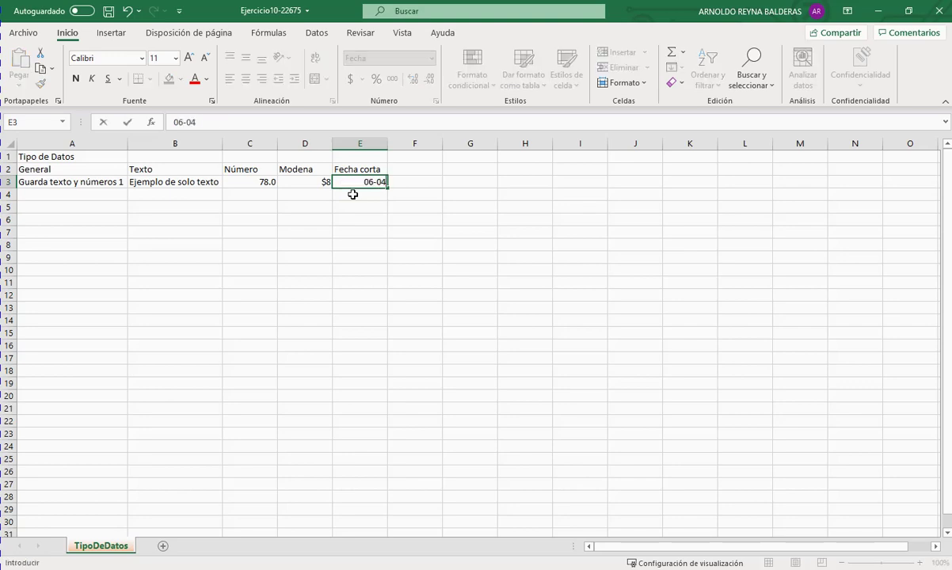
type("-2021")
key("Return")
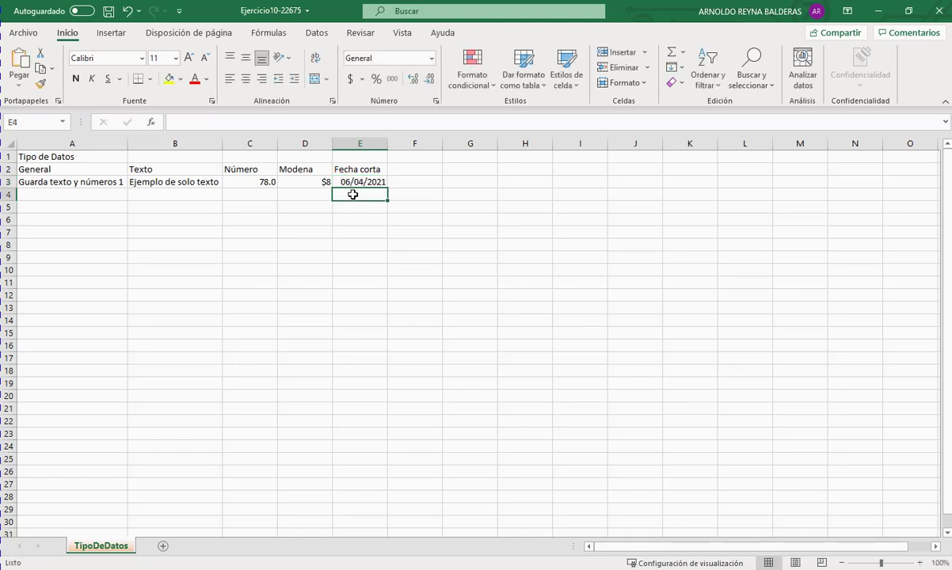
Step: Clear the date in cell E3 and replace it with 15-03-21
key("Up")
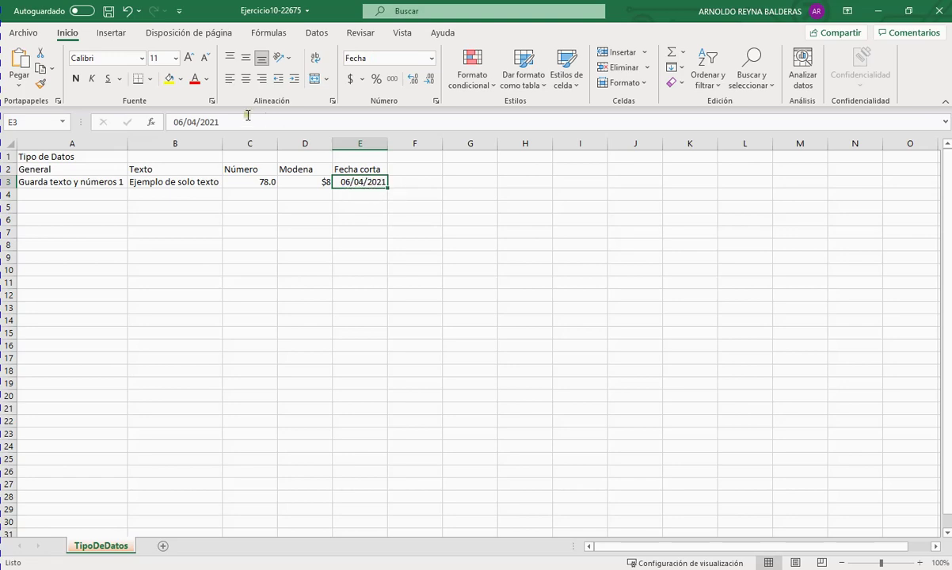
left_click_drag(183, 123, 162, 124)
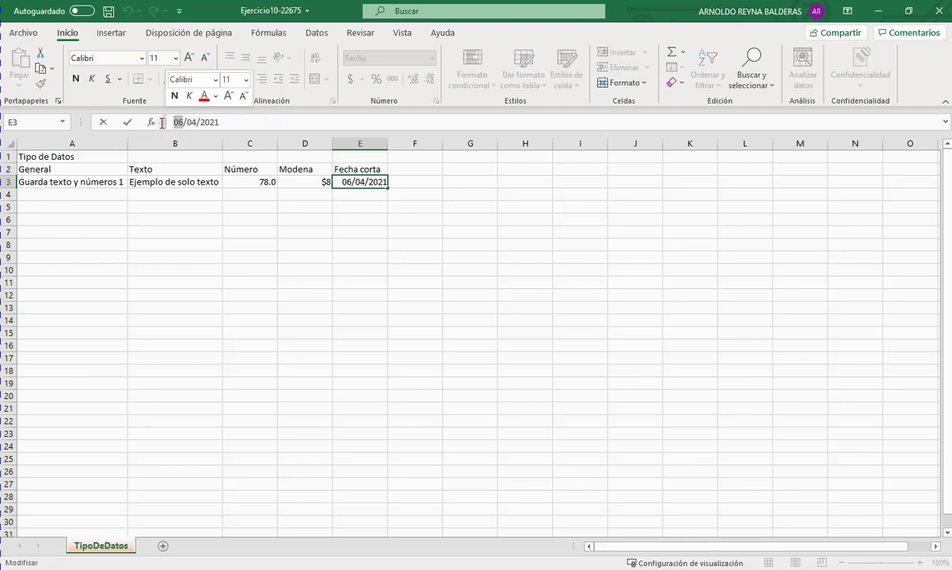
key("Delete")
key("Delete")
key("Delete")
key("Delete")
key("Delete")
key("Delete")
key("Delete")
key("Delete")
key("Delete")
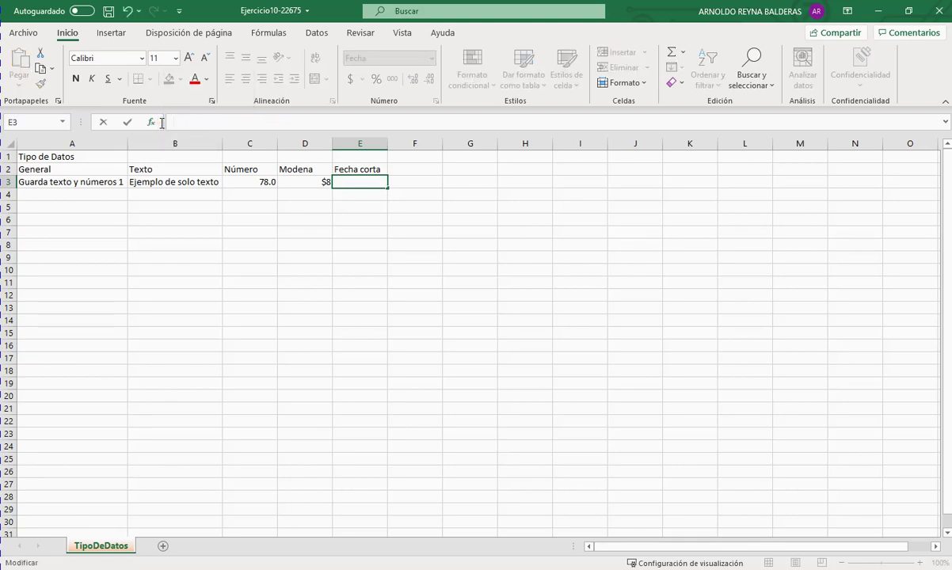
type("15-03-21")
key("Return")
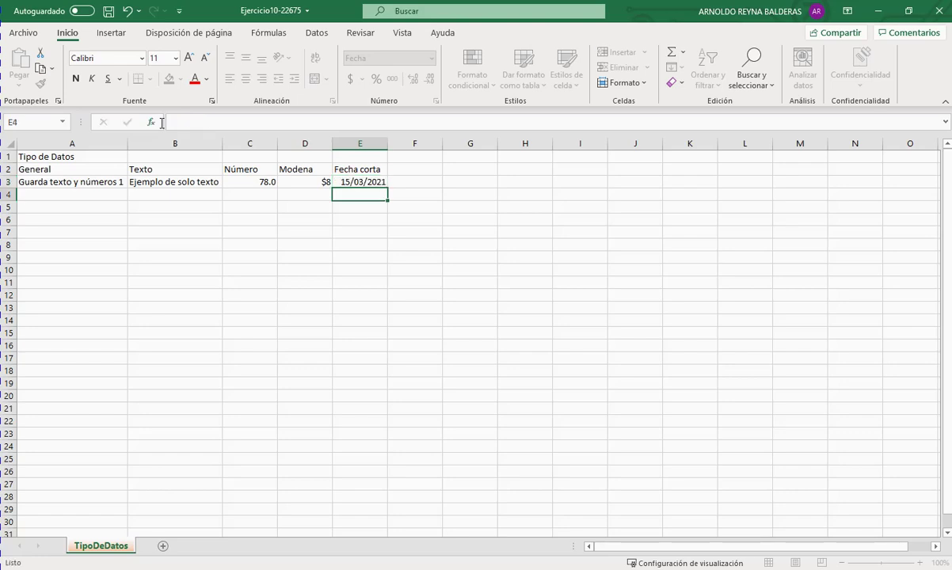
key("Up")
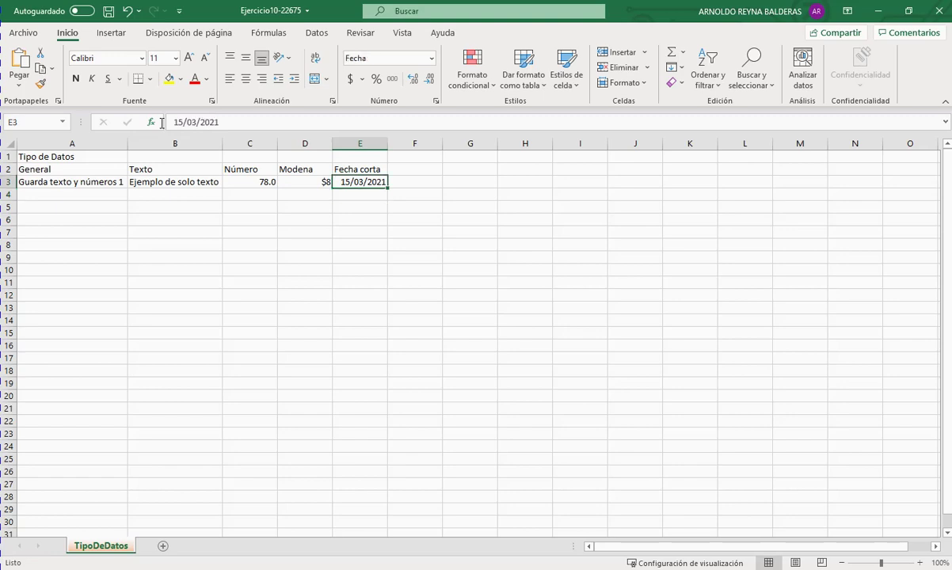
Step: Enter the heading "Fecha larga" in cell F2 and apply the Fecha larga number format to cell F3
left_click(416, 171)
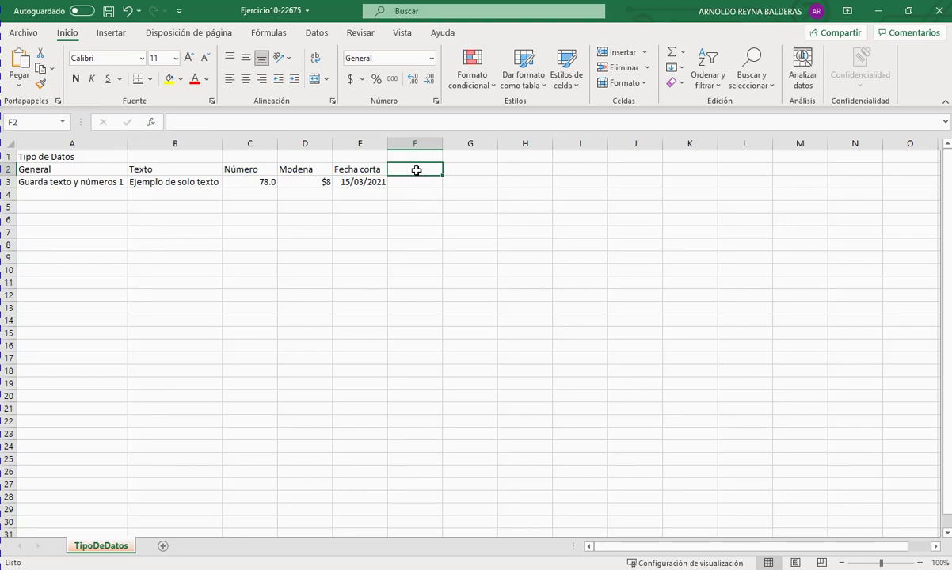
type("Fech")
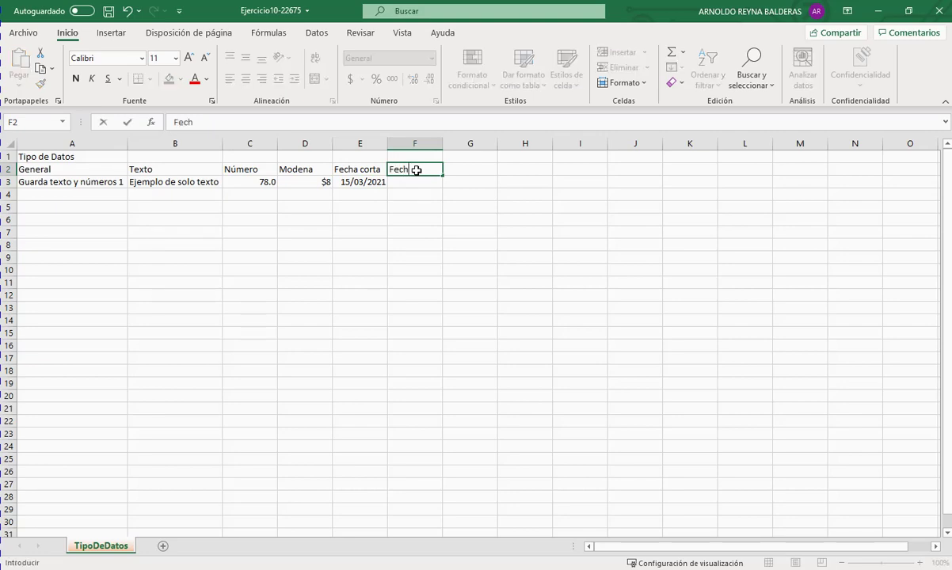
type("a larga")
key("Return")
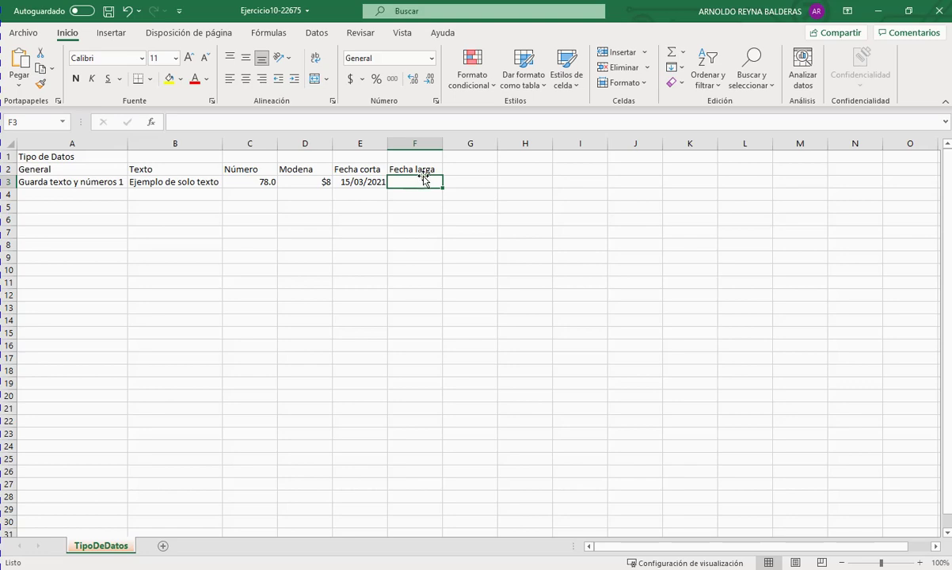
left_click(433, 63)
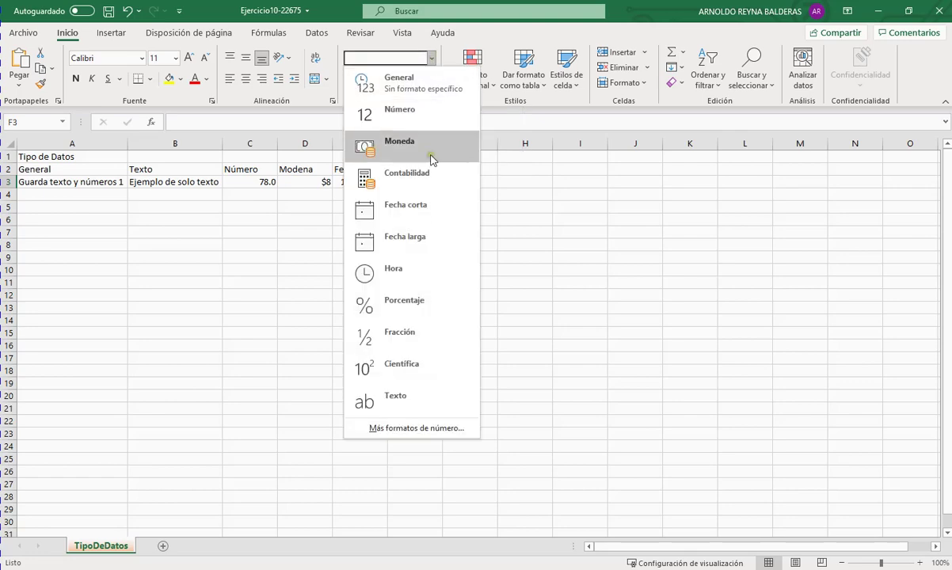
left_click(436, 248)
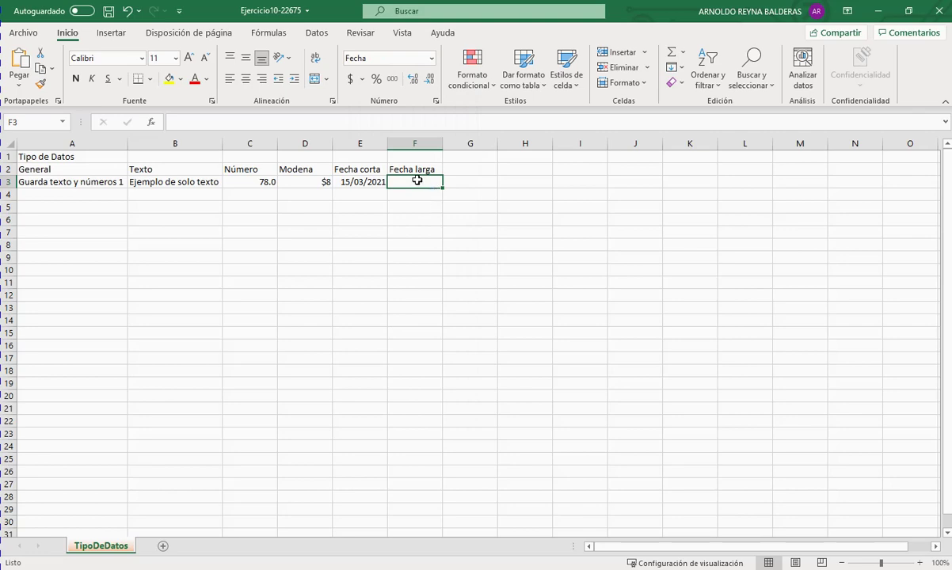
Step: Enter the date 06-04-21 in cell F3
type("06")
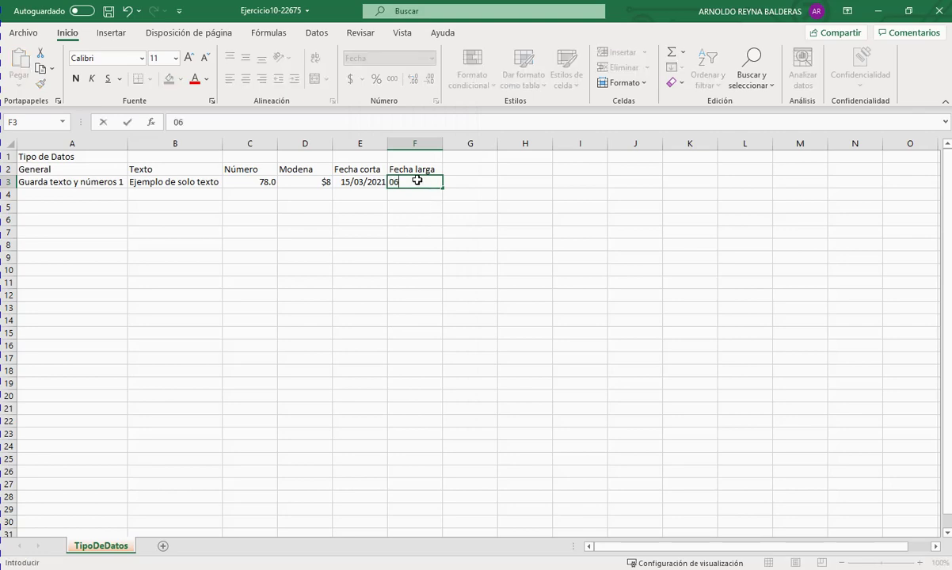
type("-04-21")
key("Return")
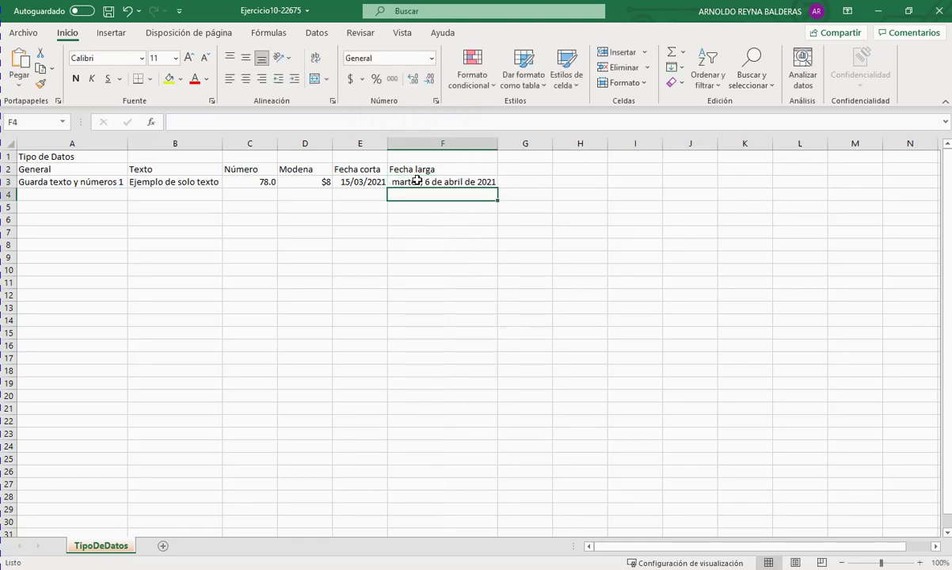
Step: Change the day of the date in cell F3 to 08, keeping the month and year
left_click(420, 181)
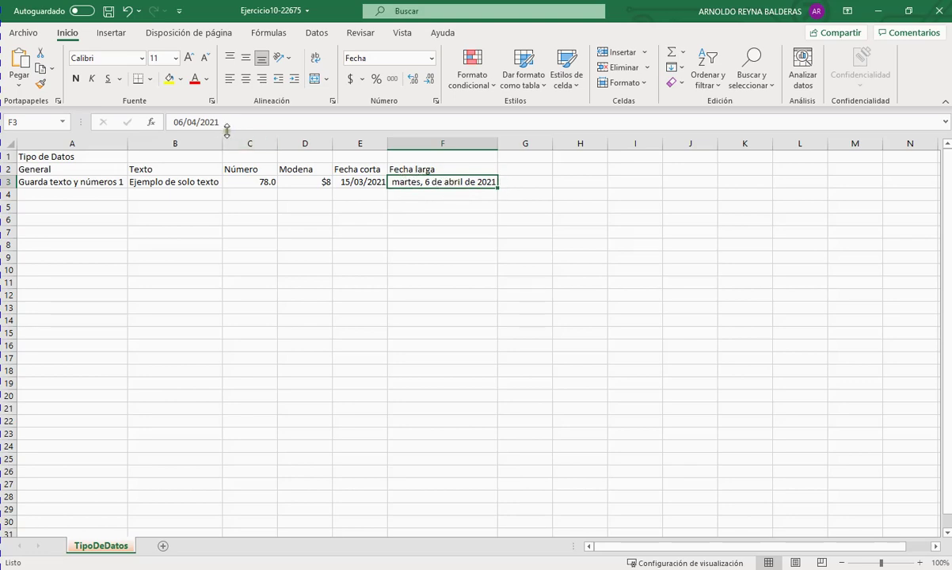
left_click_drag(218, 122, 170, 120)
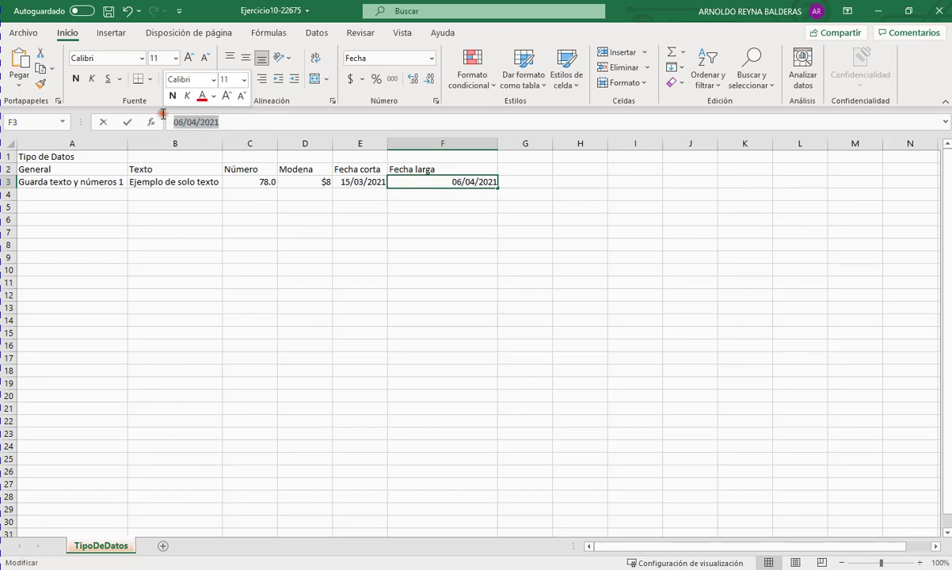
left_click(225, 123)
left_click_drag(226, 122, 159, 118)
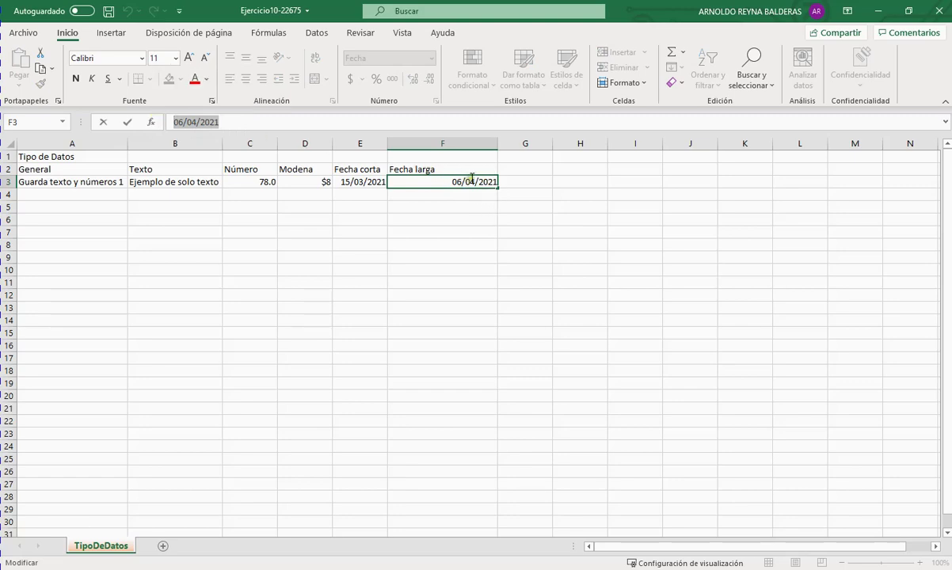
left_click(172, 119)
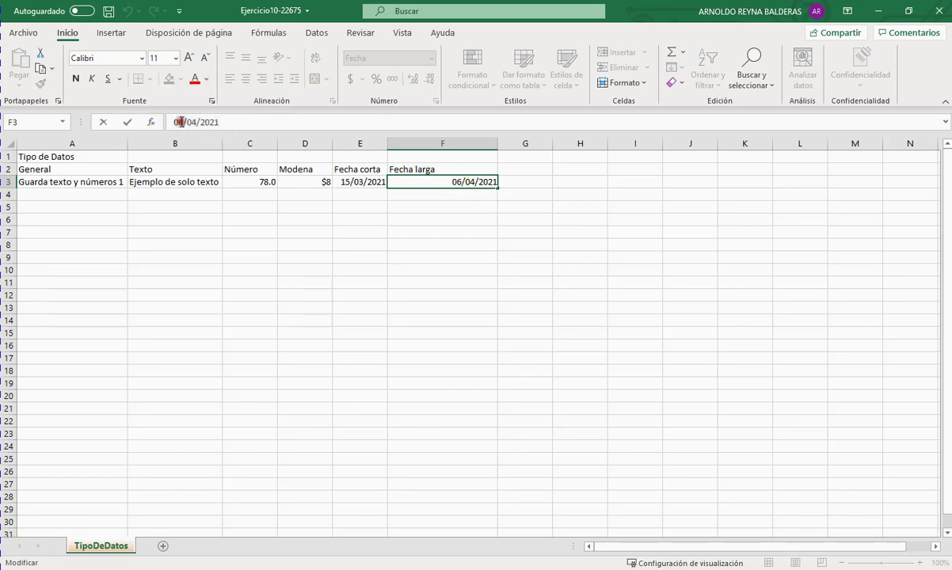
key("BackSpace")
type("8")
key("Return")
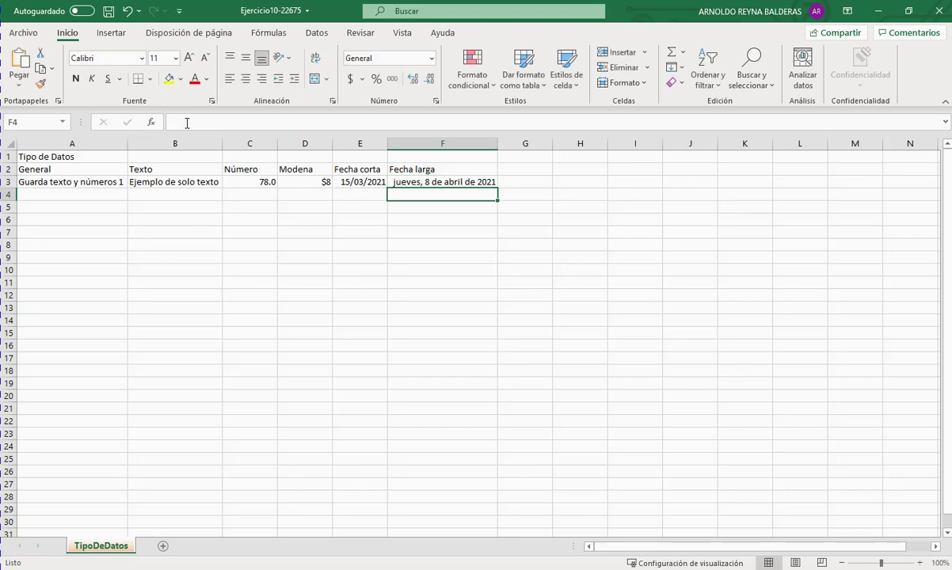
key("Up")
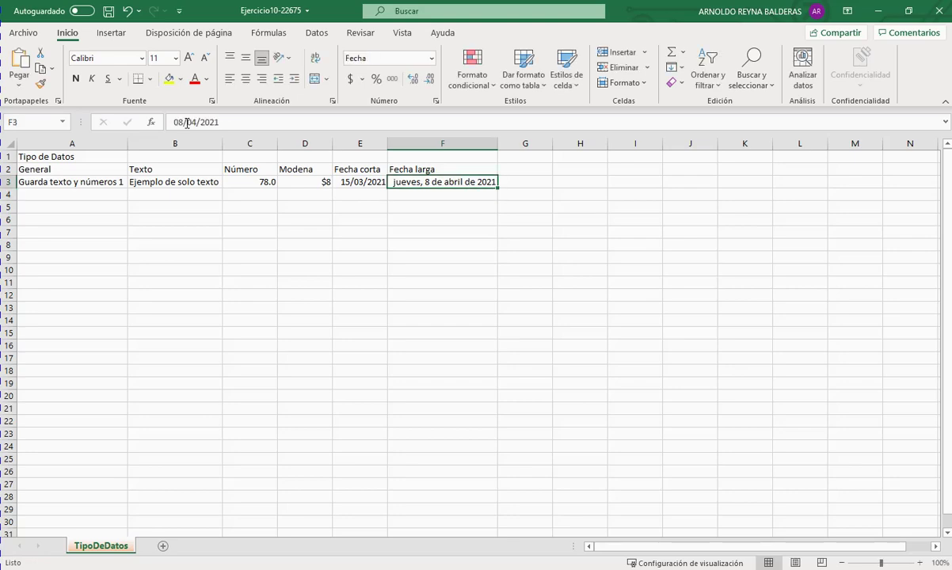
Step: Clear the date in cell F3 and replace it with 15-03-21
key("Left")
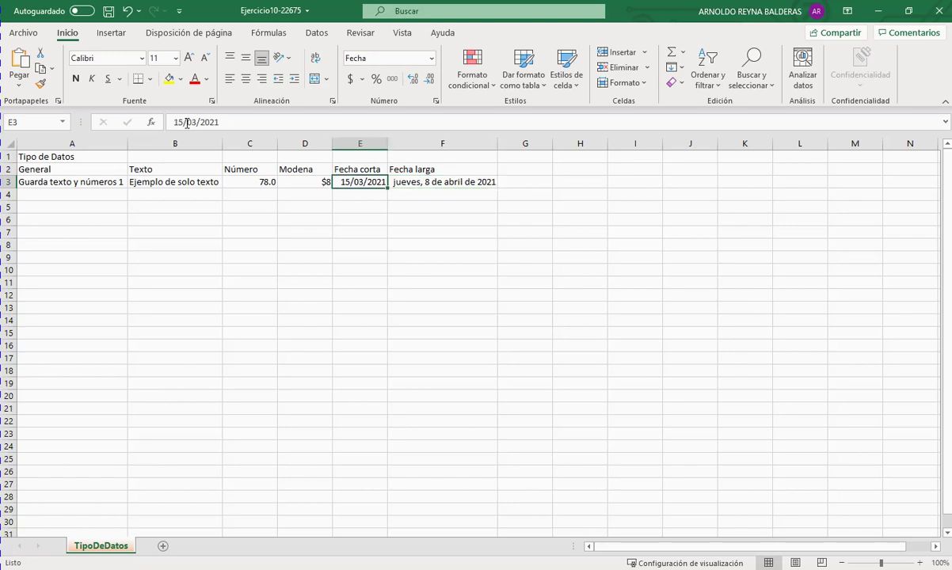
key("Up")
key("Down")
left_click(428, 181)
key("Delete")
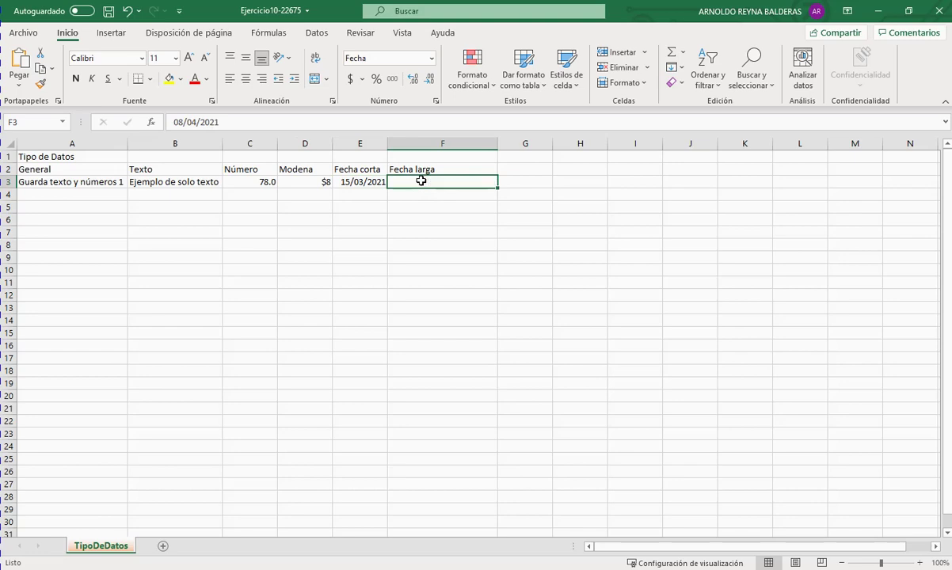
type("15-03-")
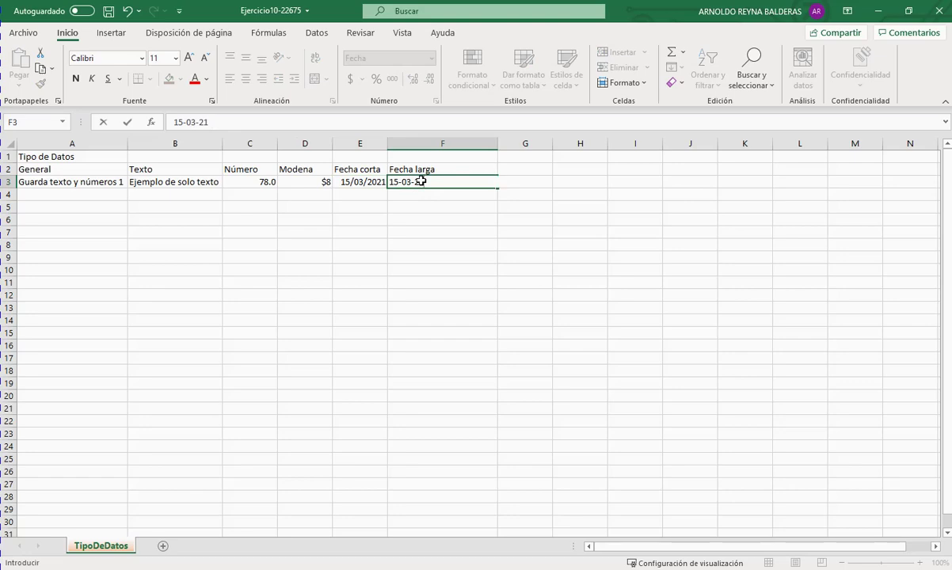
key("Return")
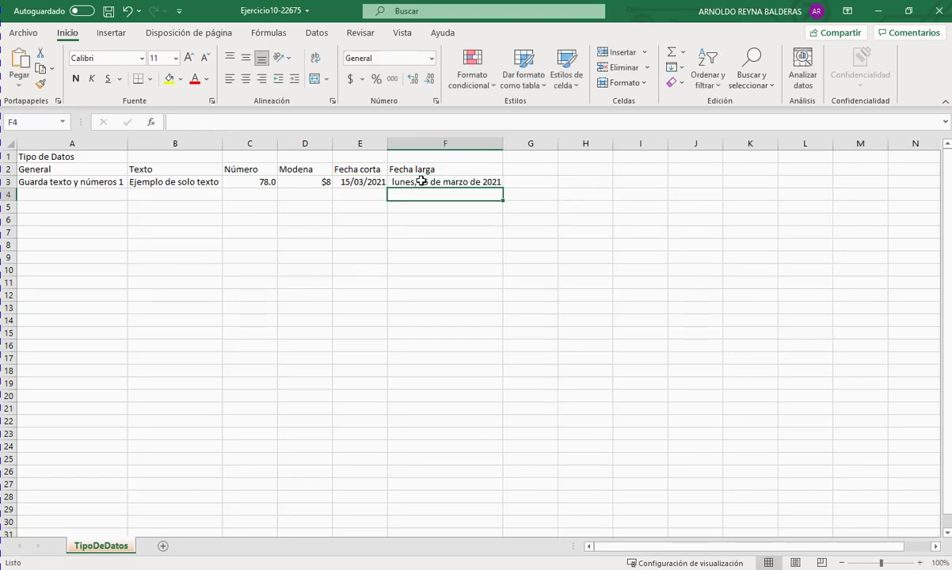
left_click(422, 182)
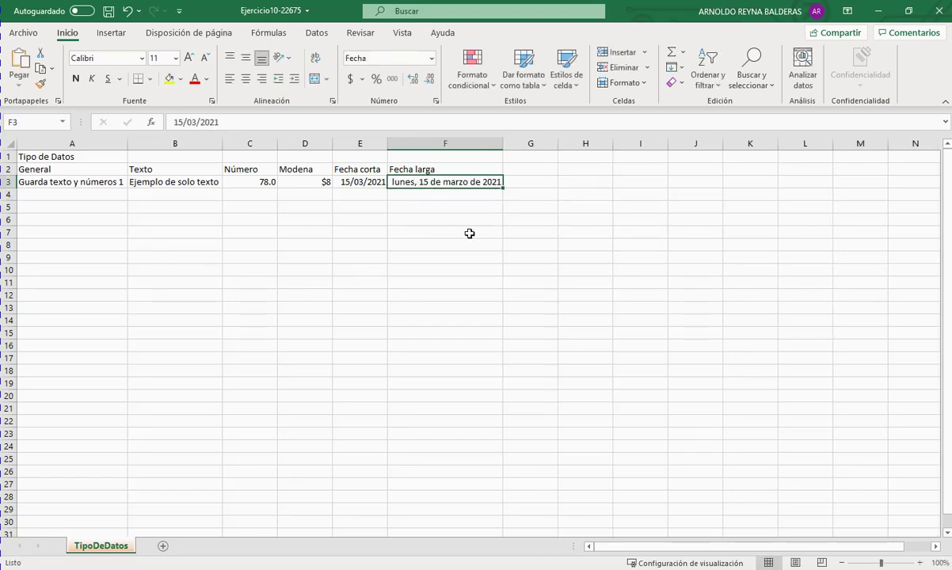
left_click(442, 196)
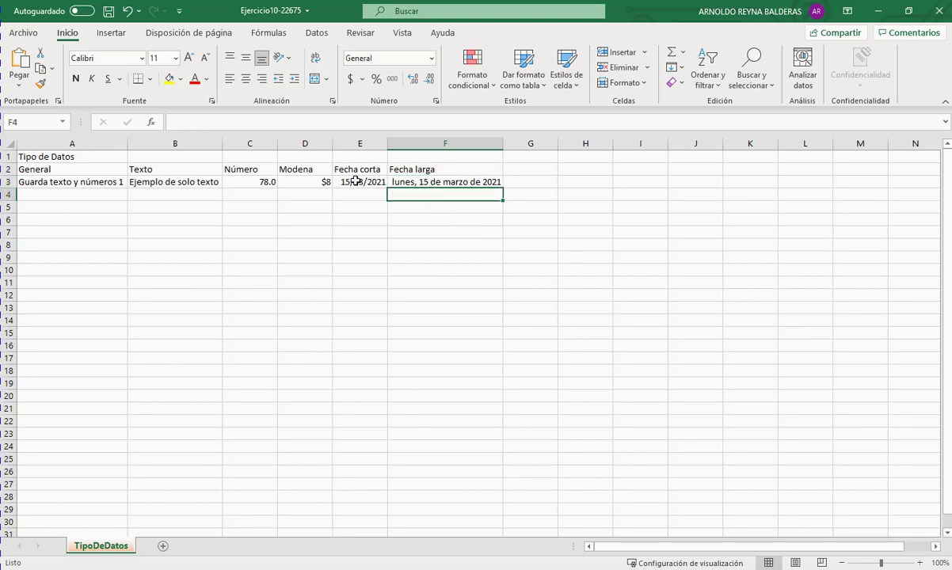
left_click(385, 181)
left_click(413, 182)
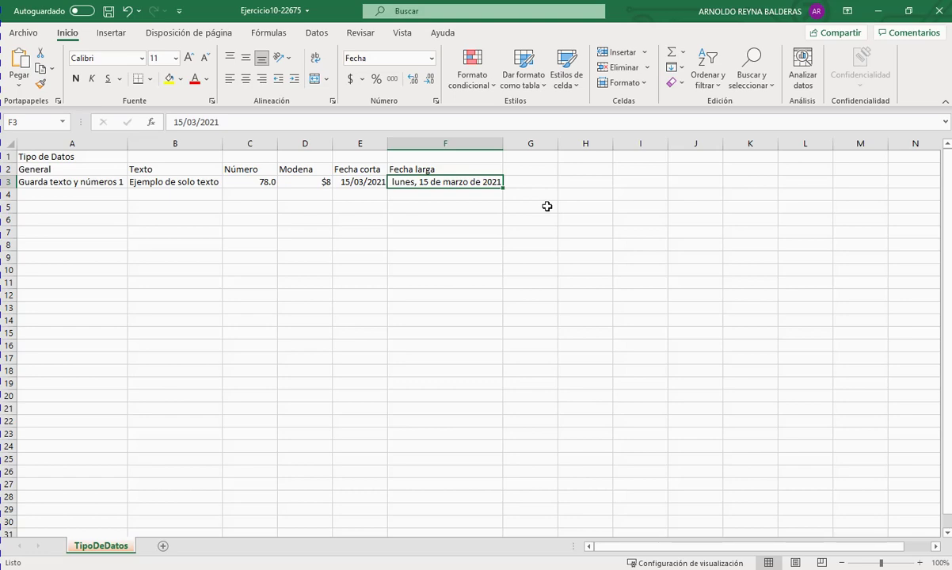
Step: Enter the heading "Hora" in cell G2 and apply the Hora number format to cell G3
left_click(525, 168)
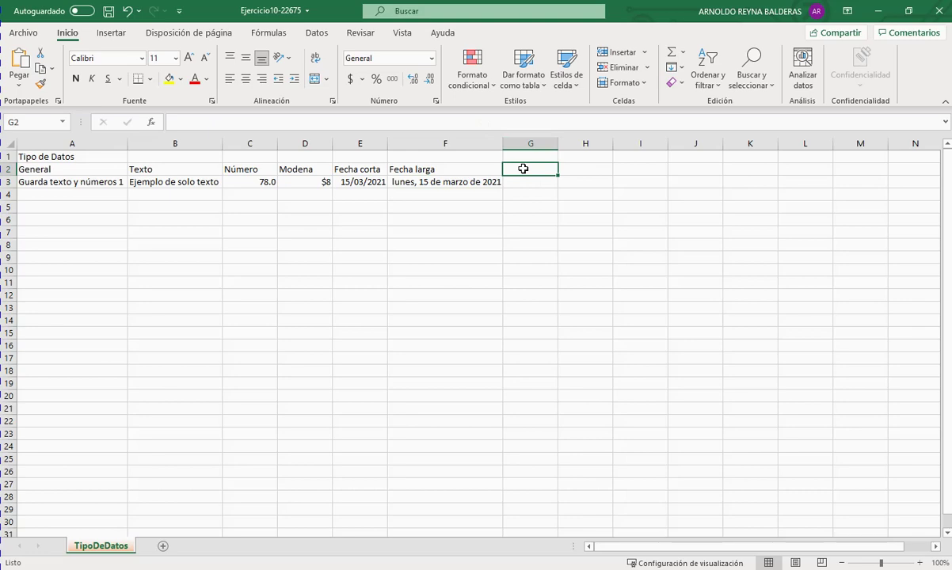
type("Hora")
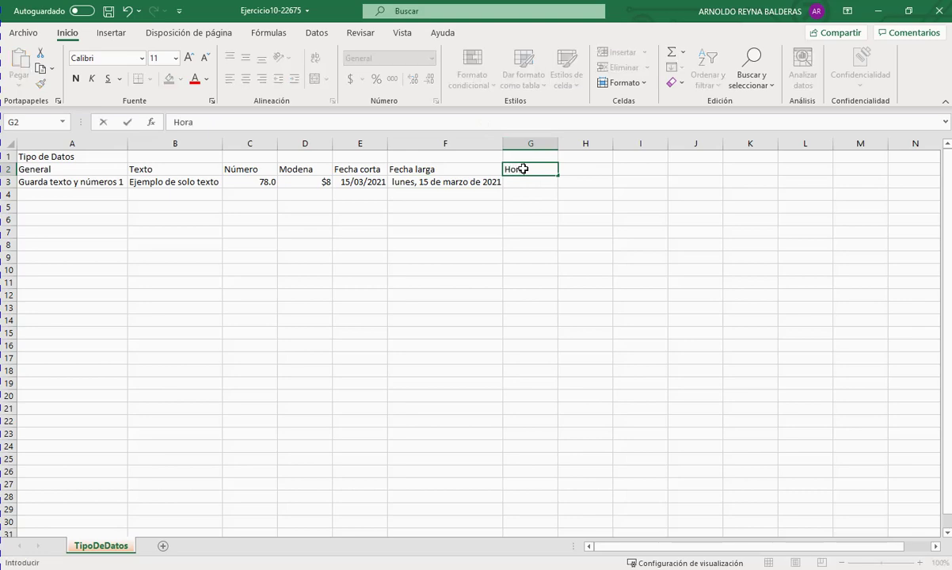
key("Return")
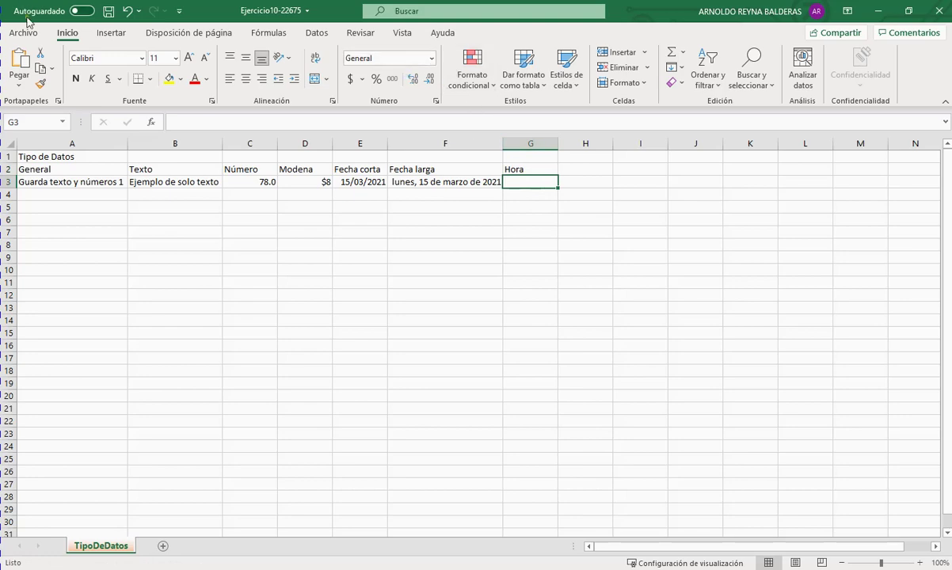
left_click(432, 59)
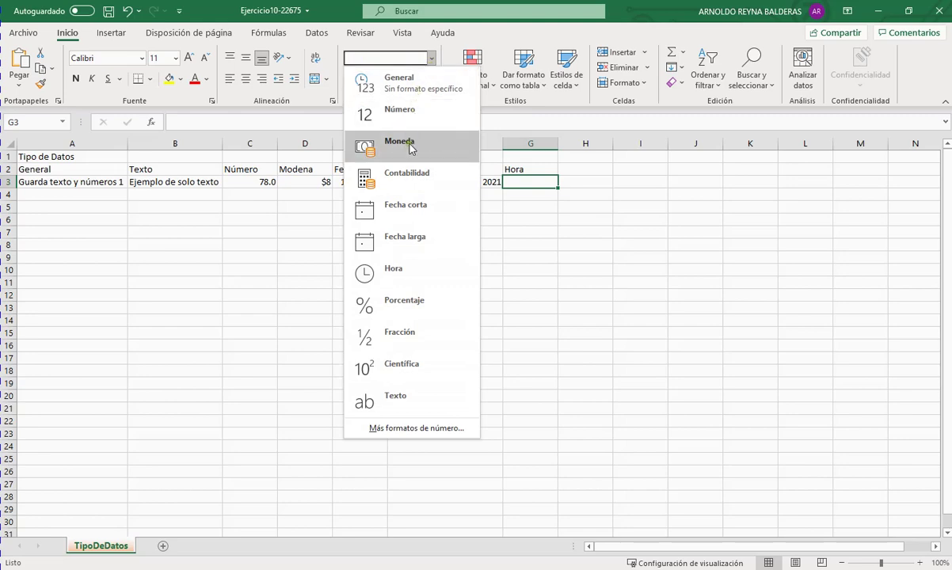
left_click(417, 275)
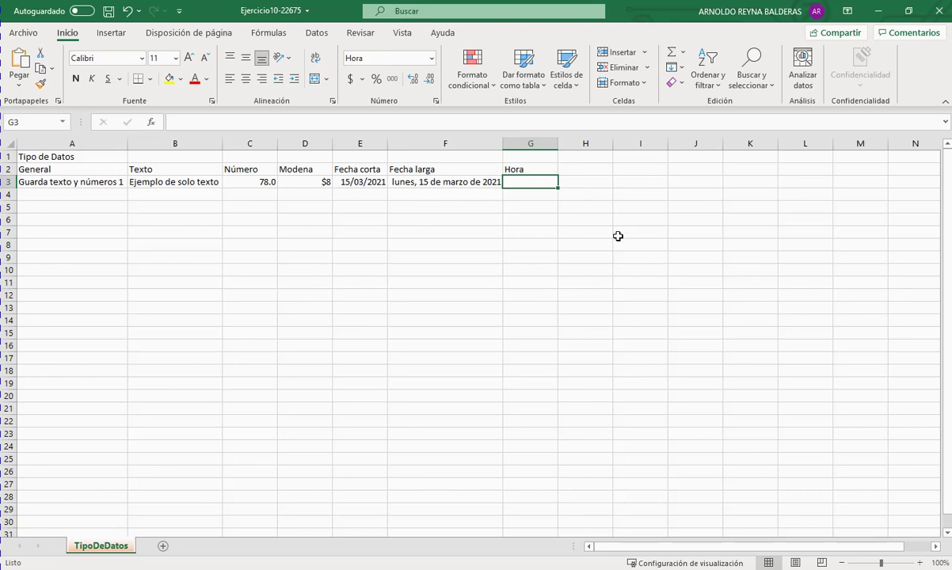
Step: Enter the time 9:44 in cell G3 under the Hora heading
type("9")
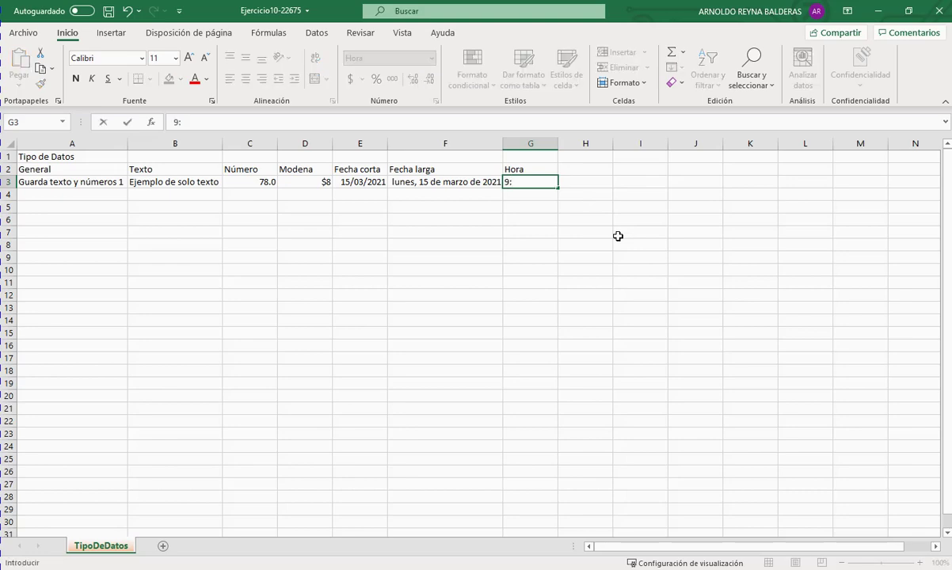
type(":44")
key("Return")
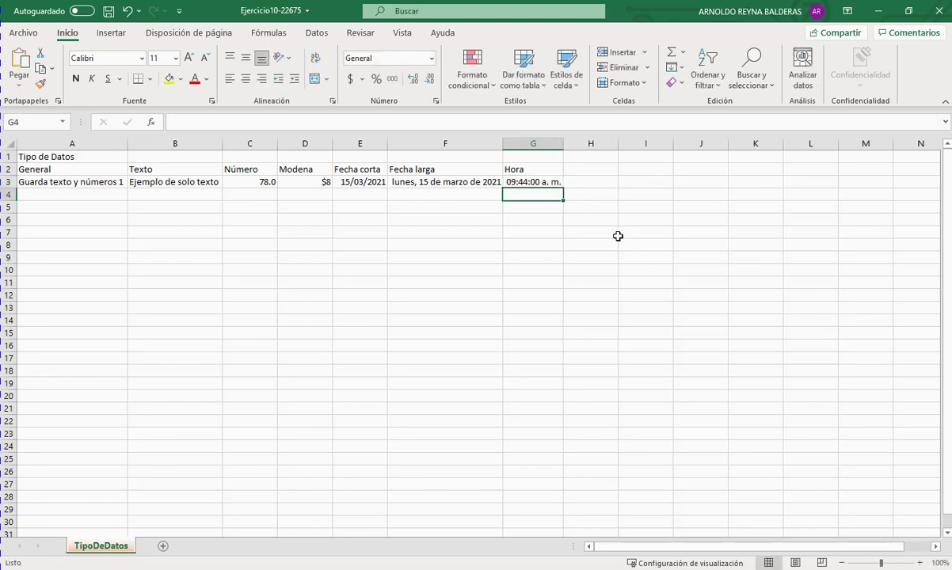
Step: Replace the whole time in cell G3 with 14:05
key("Up")
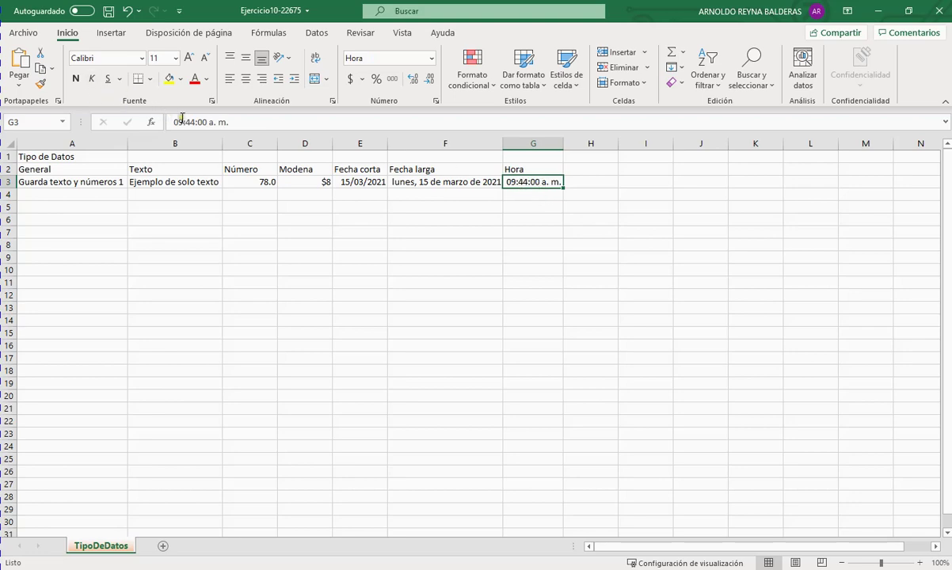
left_click_drag(230, 121, 93, 104)
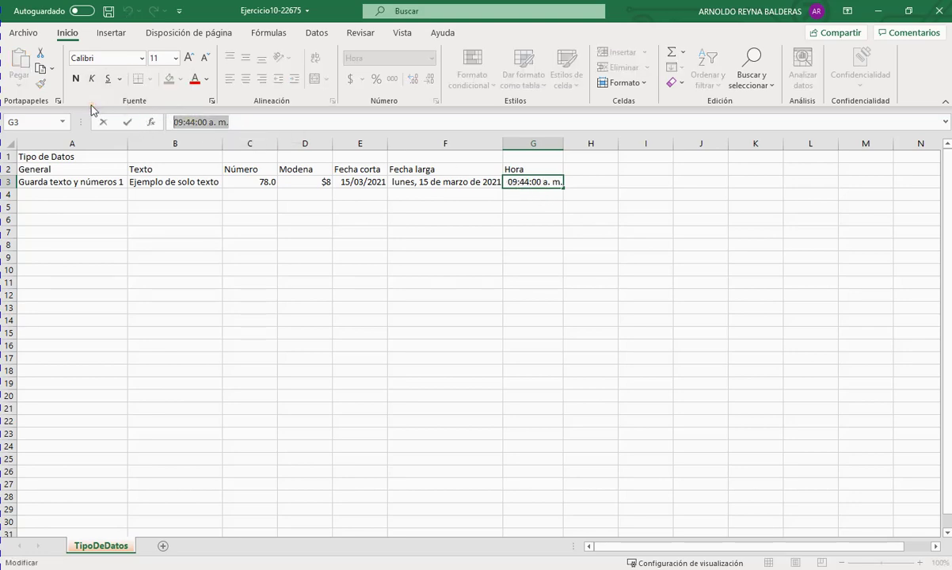
key("BackSpace")
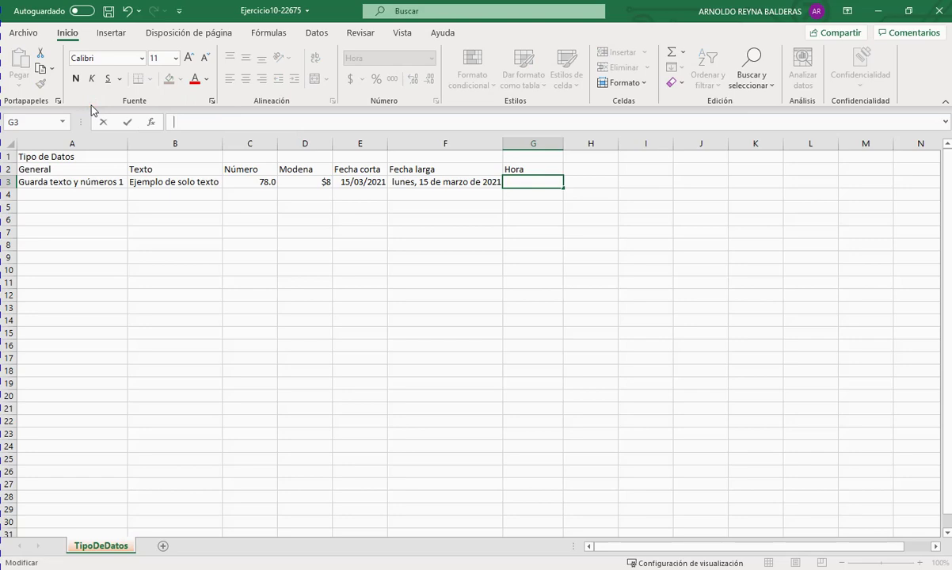
type("14:05")
key("Return")
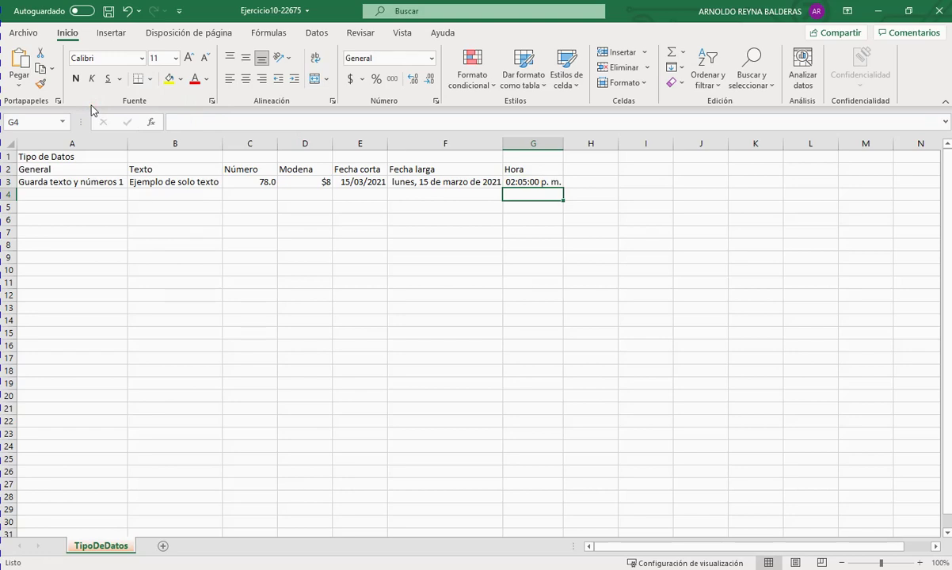
Step: Clear the time in cell G3 and enter 10:01 in its place
left_click(547, 183)
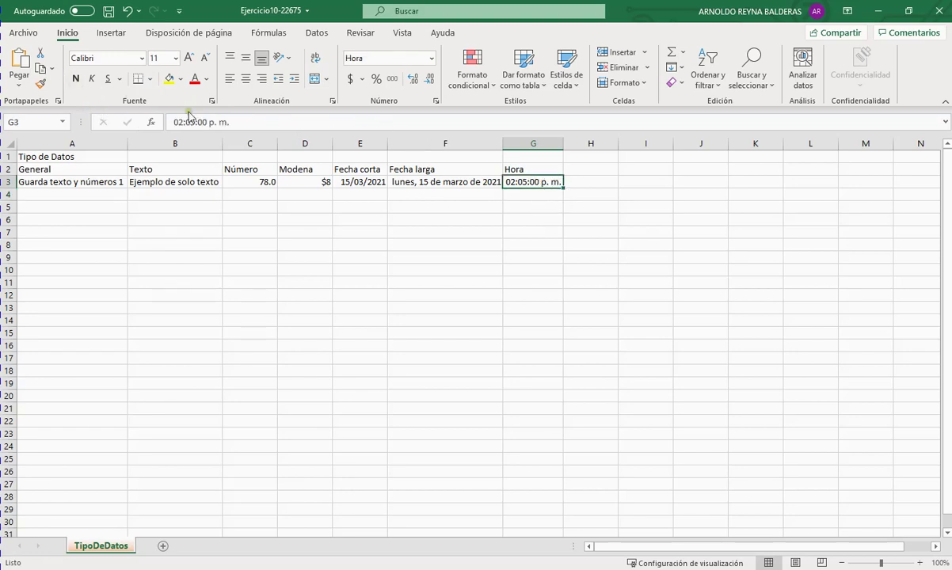
key("Delete")
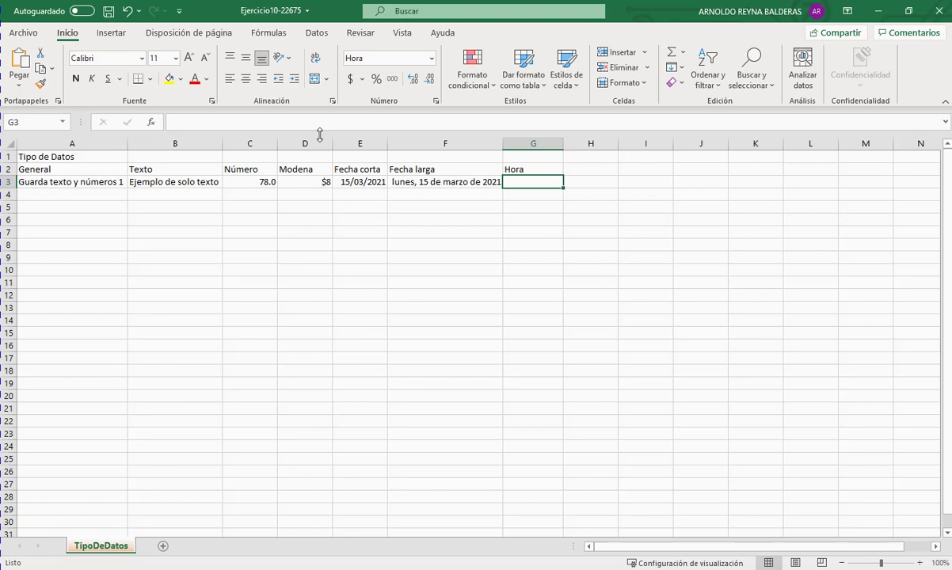
type("10:01")
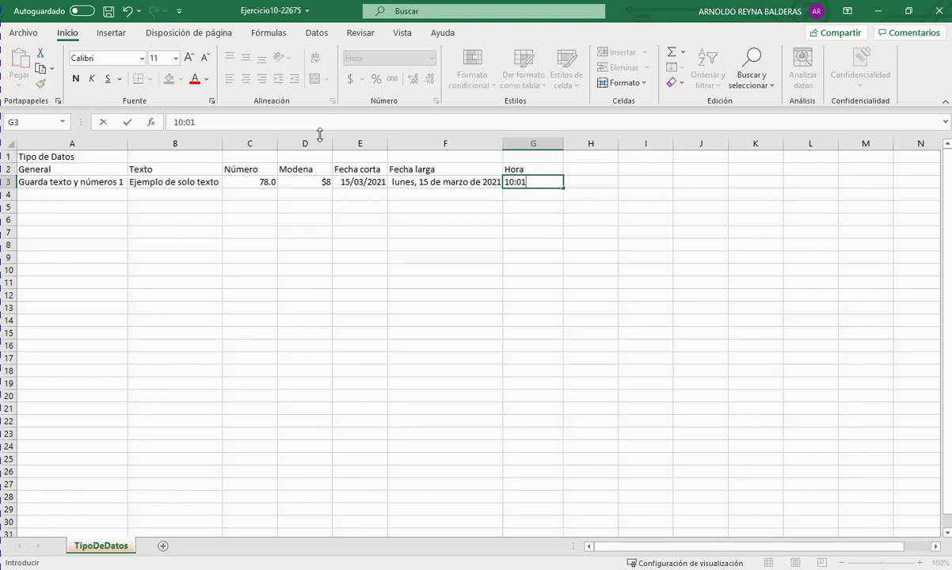
key("Return")
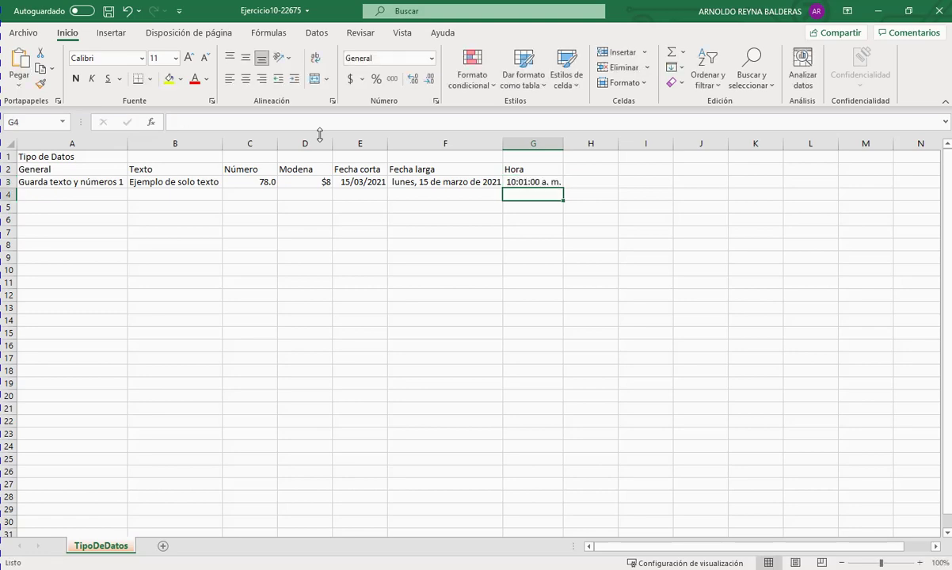
left_click(507, 180)
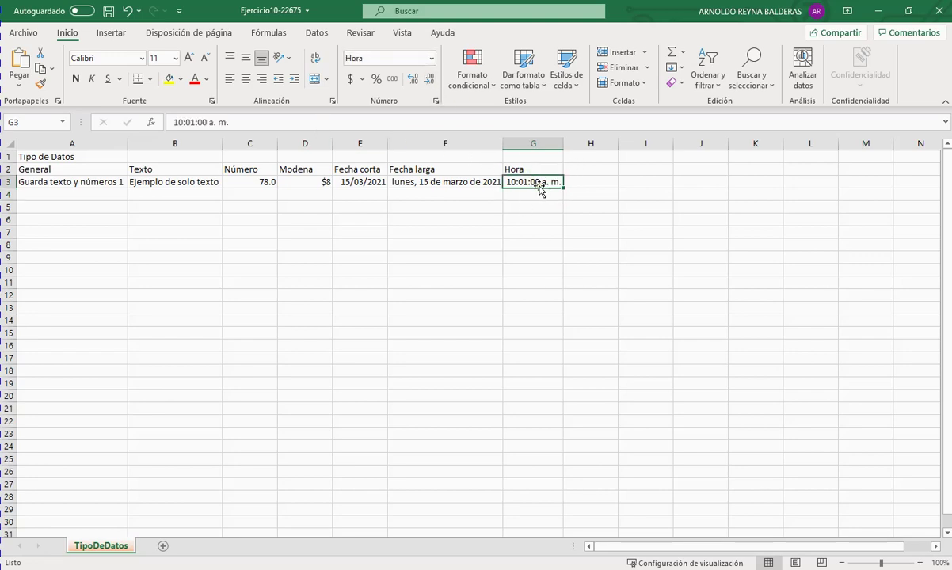
Step: Enter the heading "Porcentaje" in cell H2, beside the Hora column
left_click(601, 171)
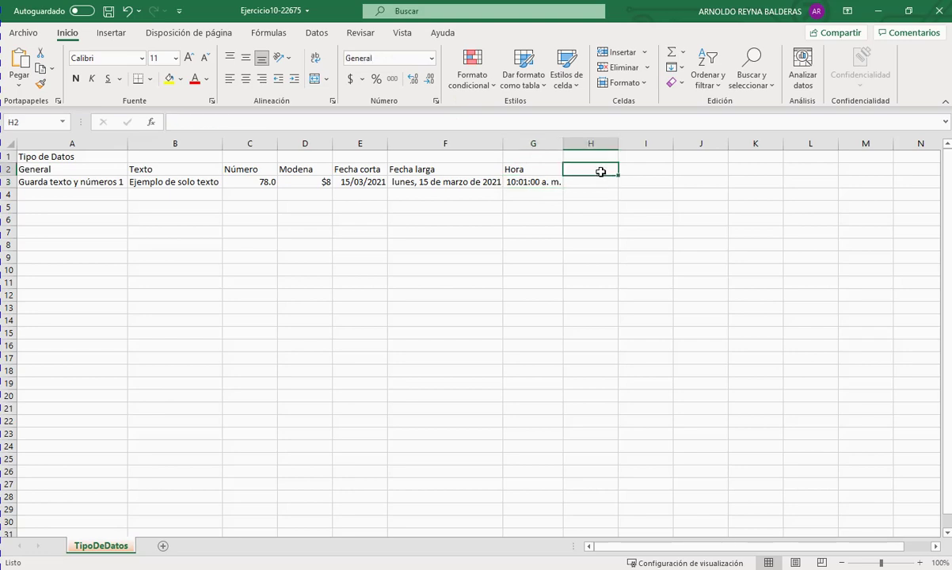
type("Por")
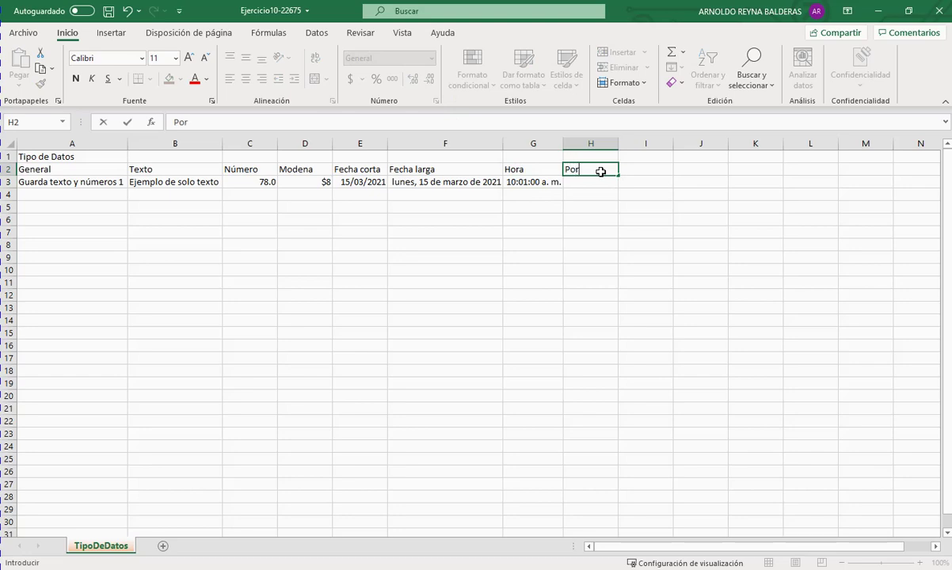
type("centaje")
key("Return")
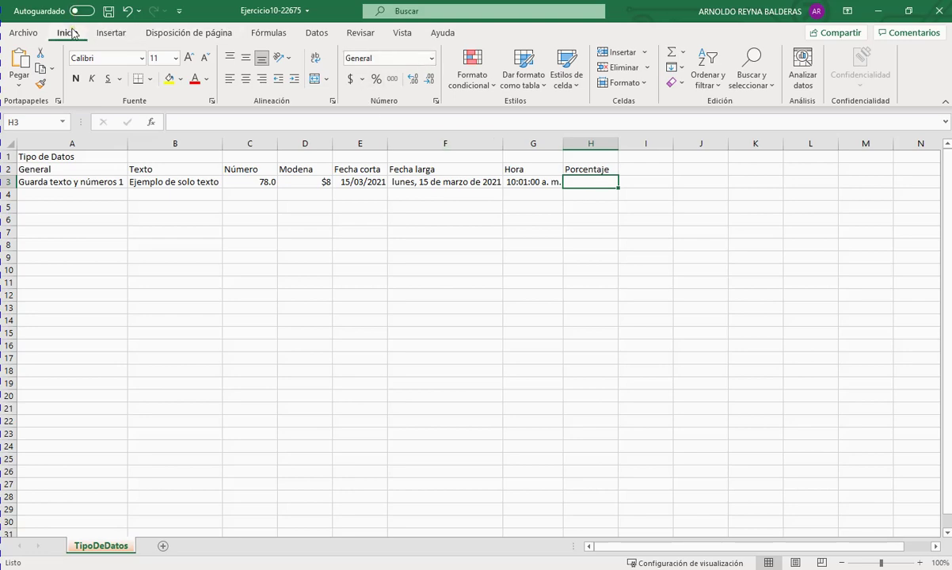
Step: Apply the Porcentaje number format to cell H3 and enter 8% in it
left_click(431, 60)
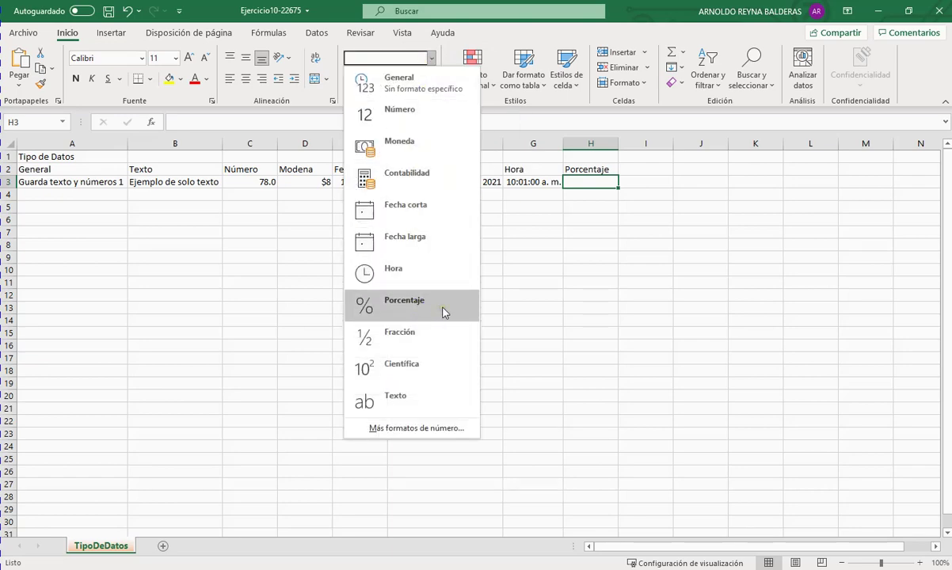
left_click(442, 311)
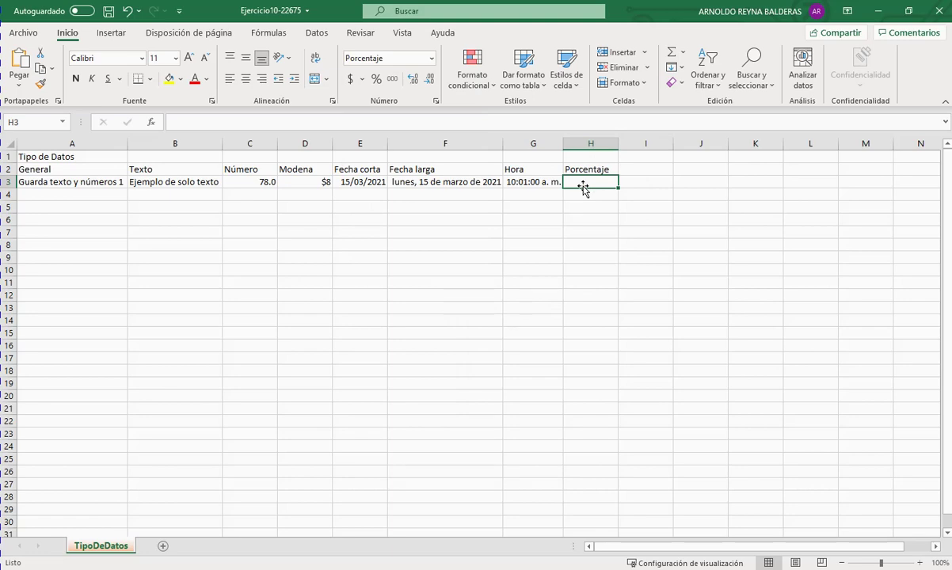
type("8")
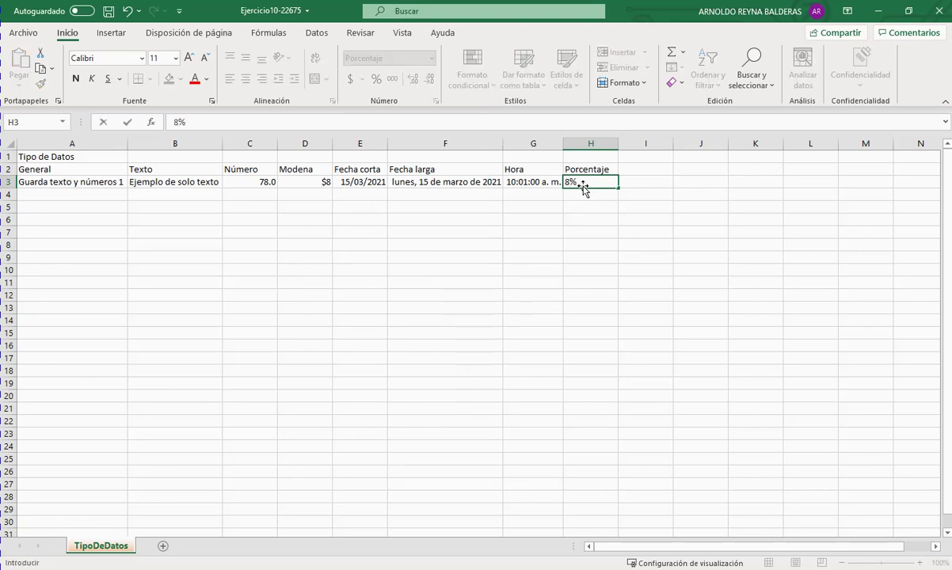
key("Return")
Step: Adjust the decimal places of the percentage in cell H3 so that it shows no decimals
left_click(590, 184)
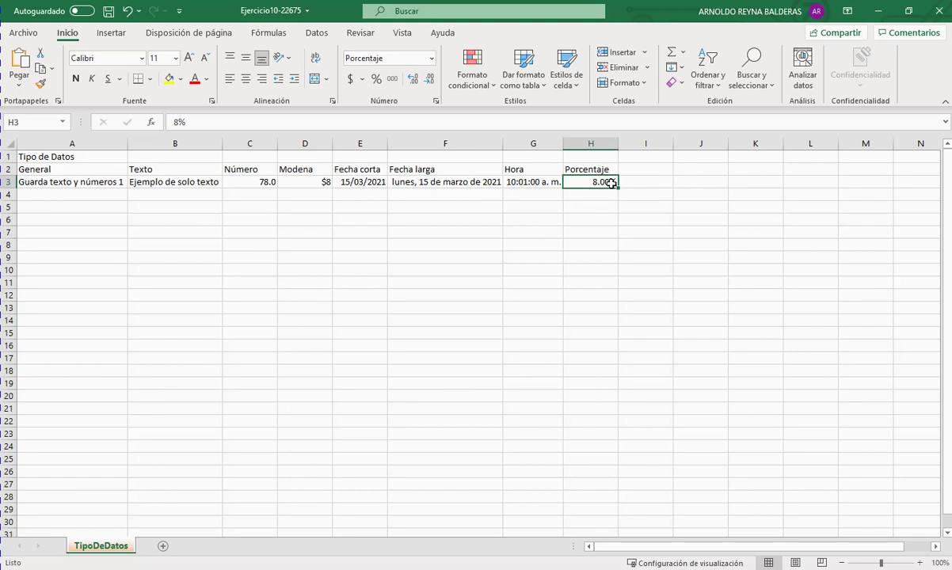
left_click(411, 82)
left_click(428, 81)
left_click(427, 81)
left_click(428, 80)
left_click(412, 83)
left_click(428, 81)
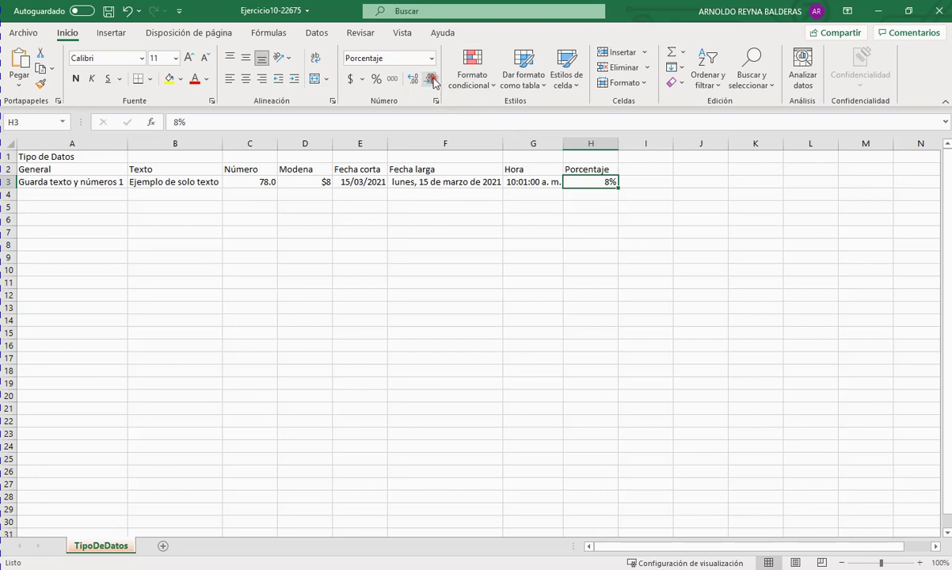
left_click(606, 244)
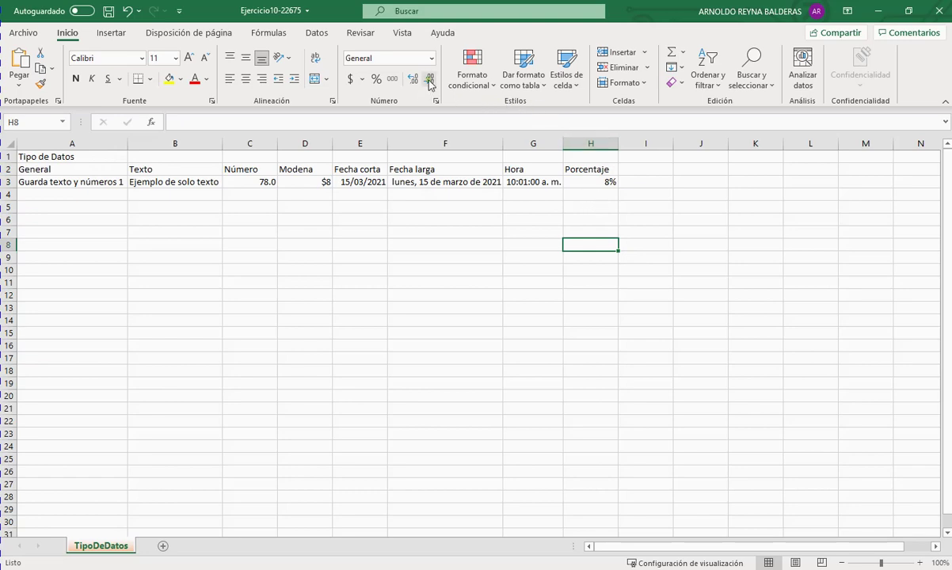
left_click(638, 184)
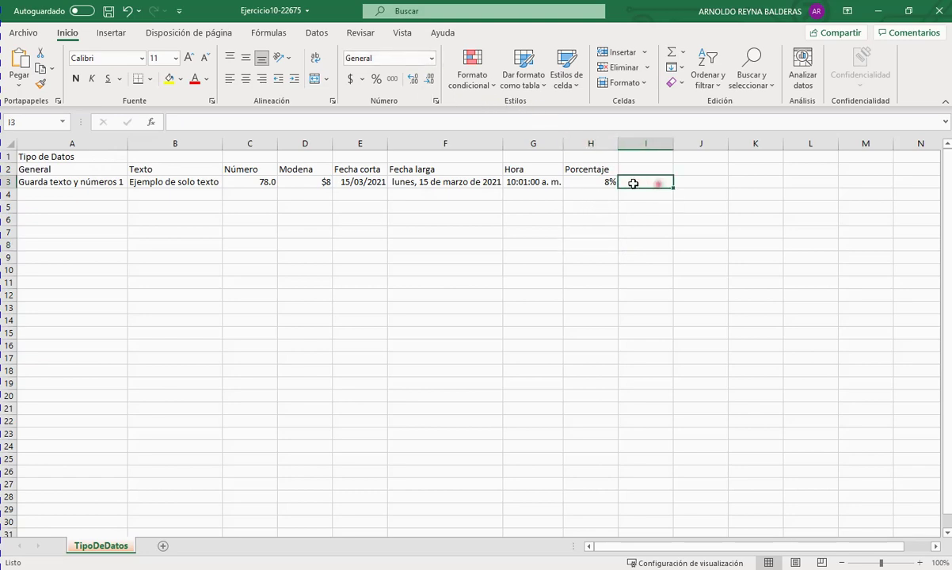
left_click(432, 58)
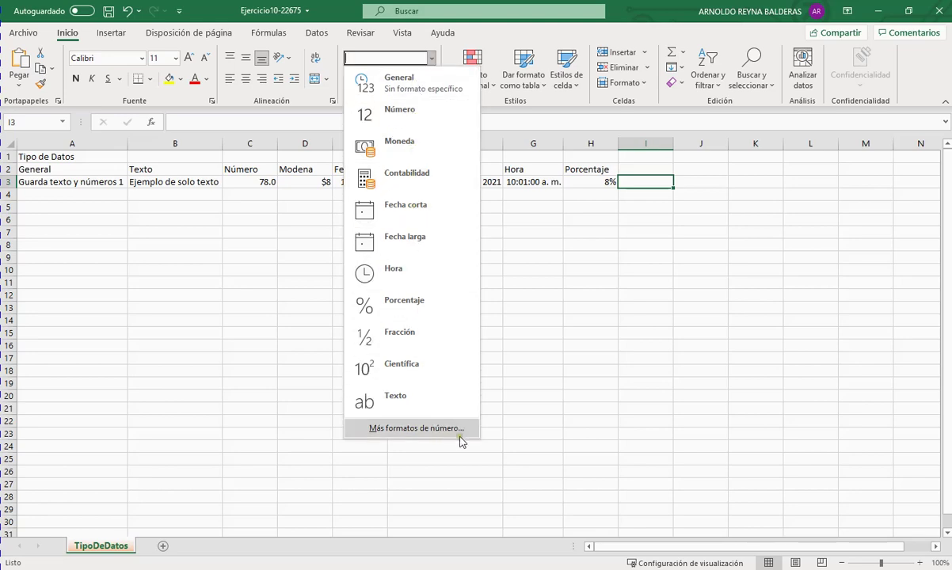
left_click(758, 231)
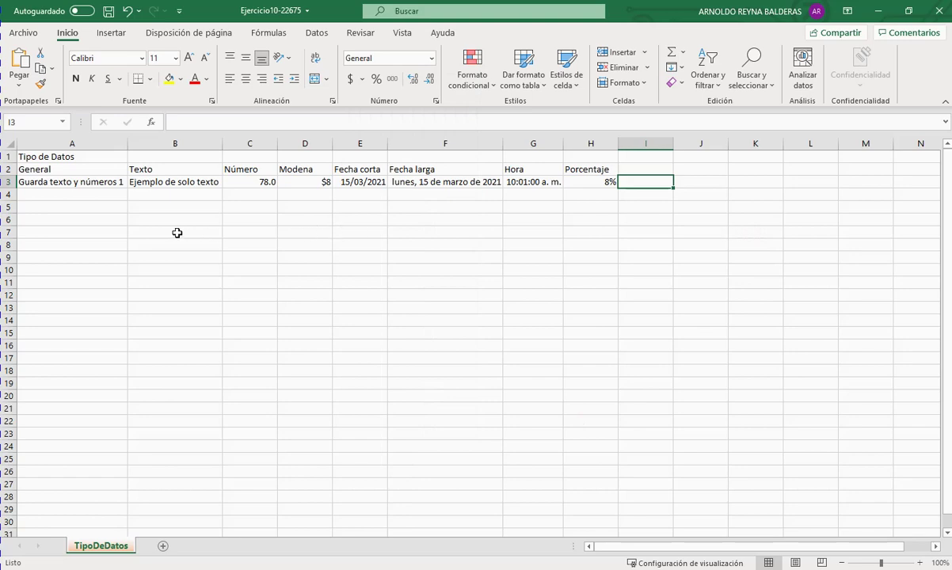
left_click(471, 182)
left_click(463, 194)
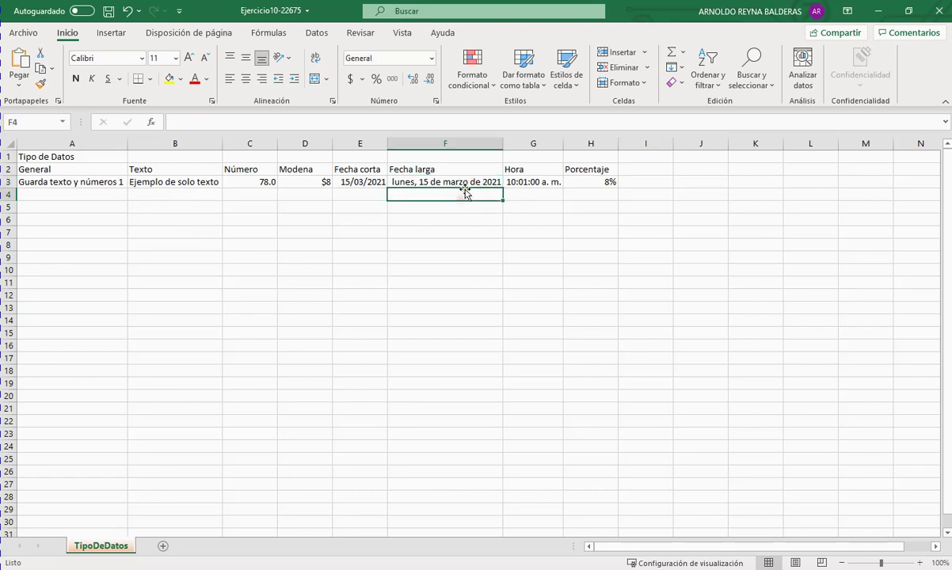
left_click(471, 182)
left_click(534, 183)
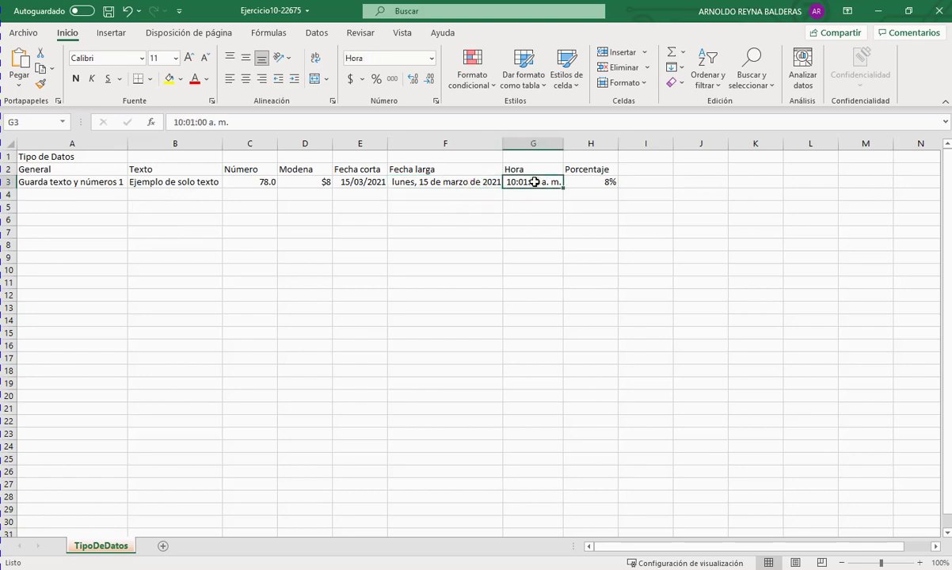
left_click(404, 183)
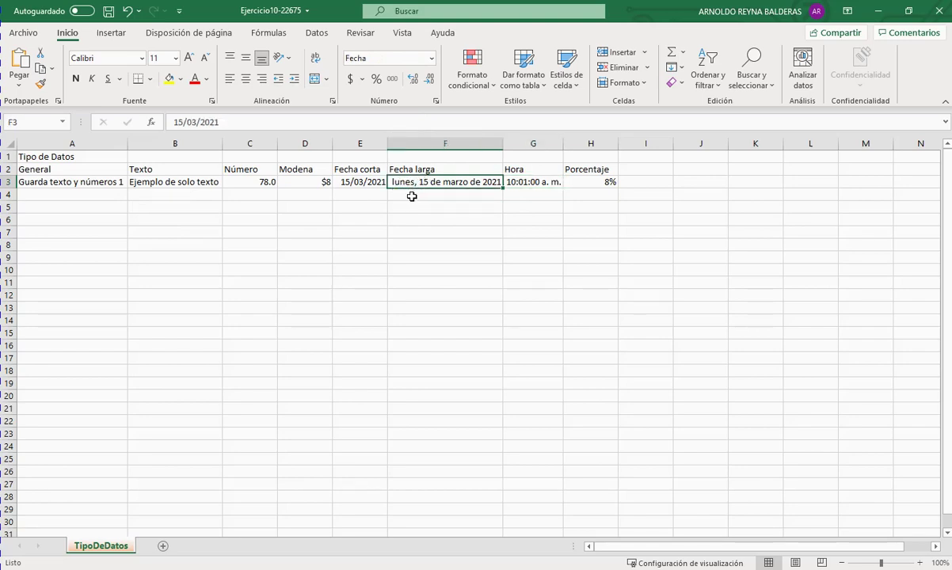
left_click(411, 196)
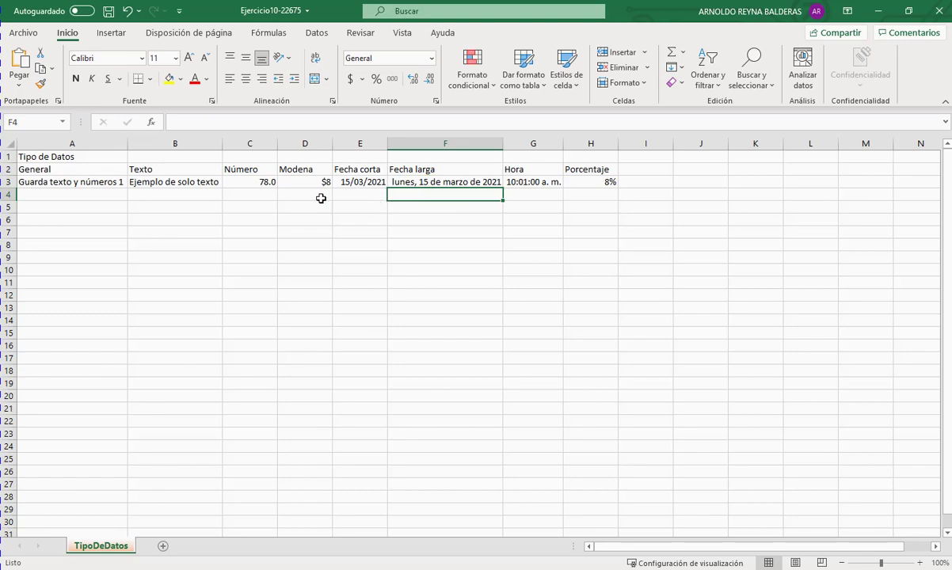
left_click(177, 193)
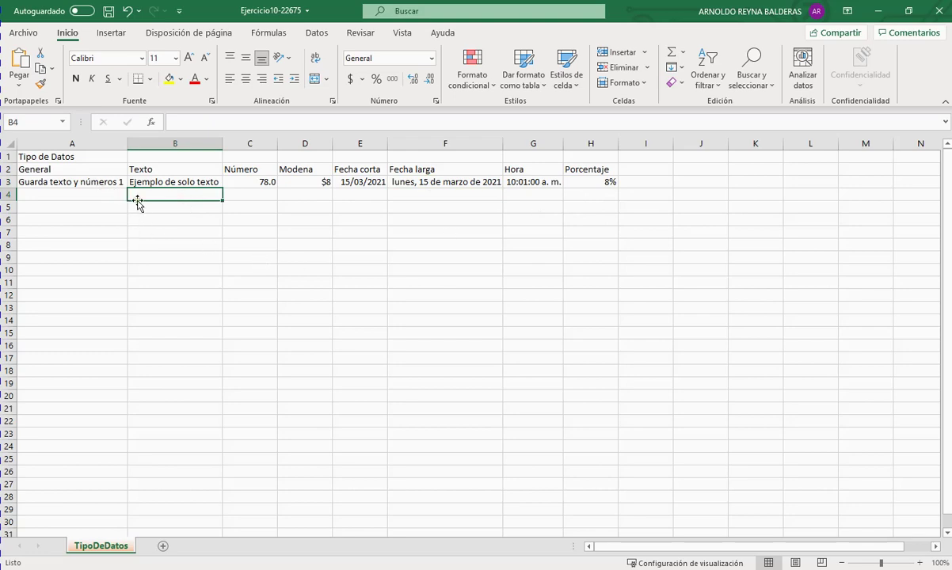
Step: Apply the Número format to cells C4:C13 below the Número example
left_click(258, 194)
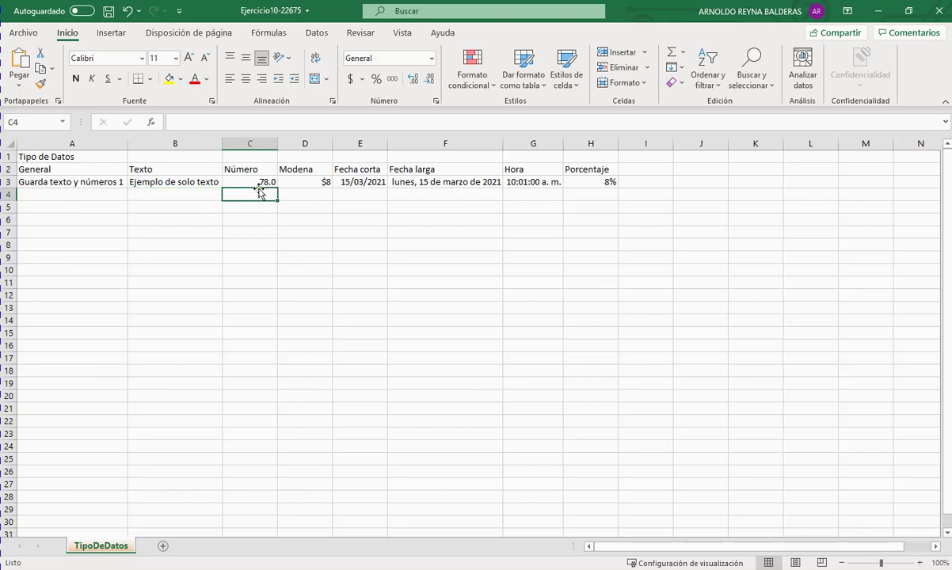
left_click_drag(255, 194, 250, 305)
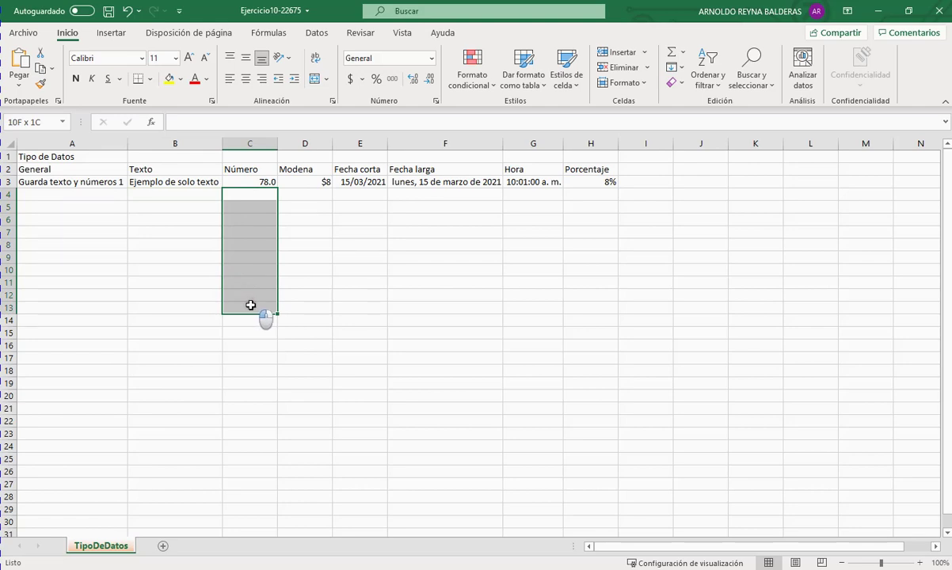
left_click_drag(250, 305, 252, 304)
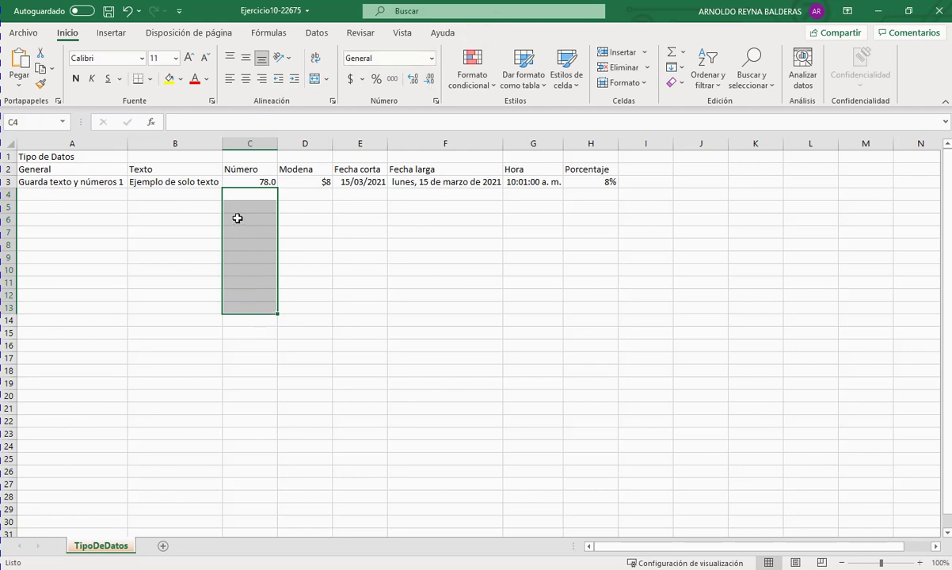
left_click(431, 58)
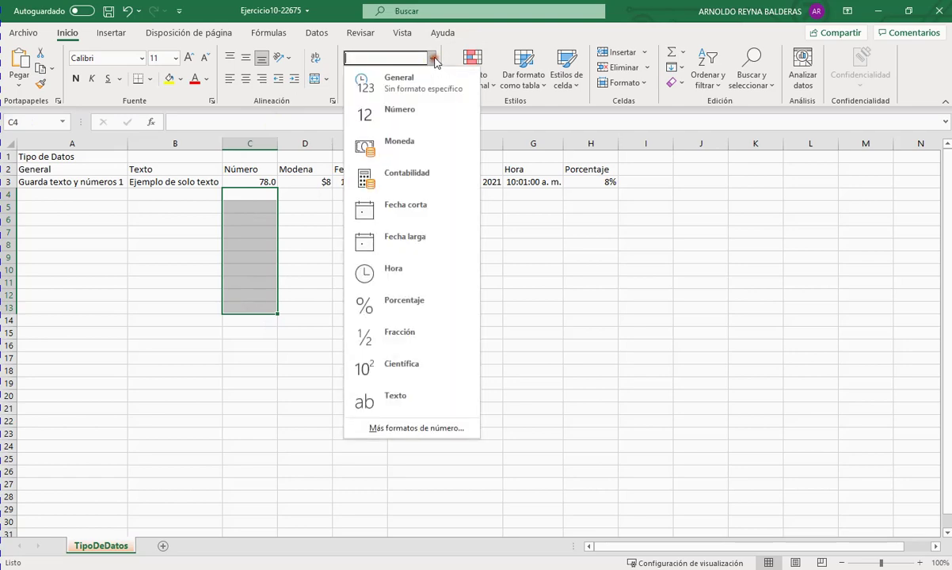
left_click(411, 116)
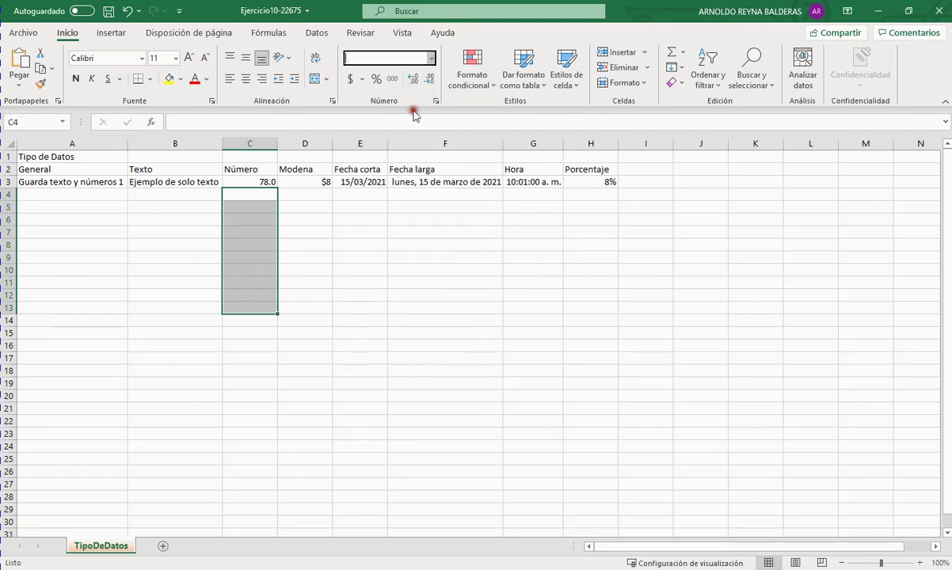
Step: Fill the Número column with 50 in C4, 8 in C5 and 2 in C6
left_click(250, 206)
type("8")
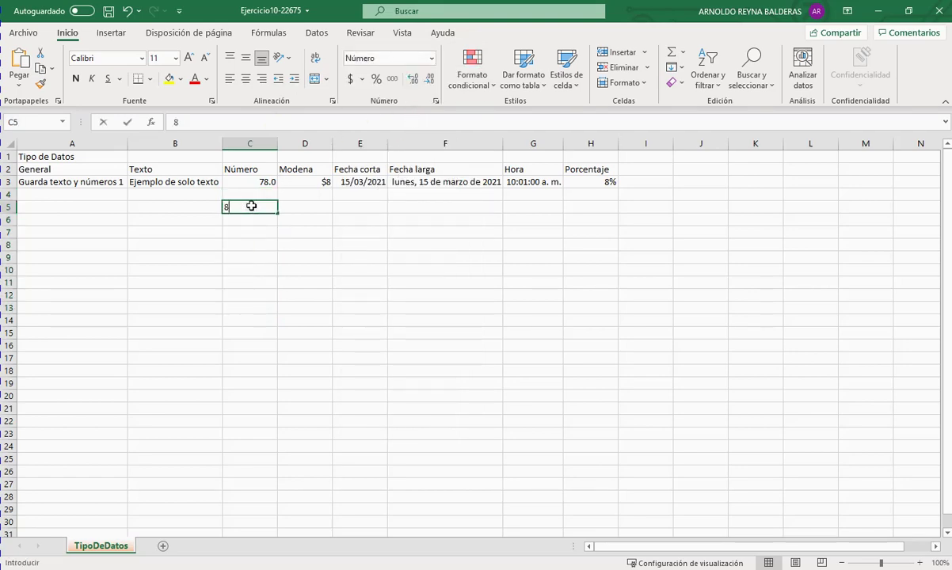
key("Return")
type("2")
key("Return")
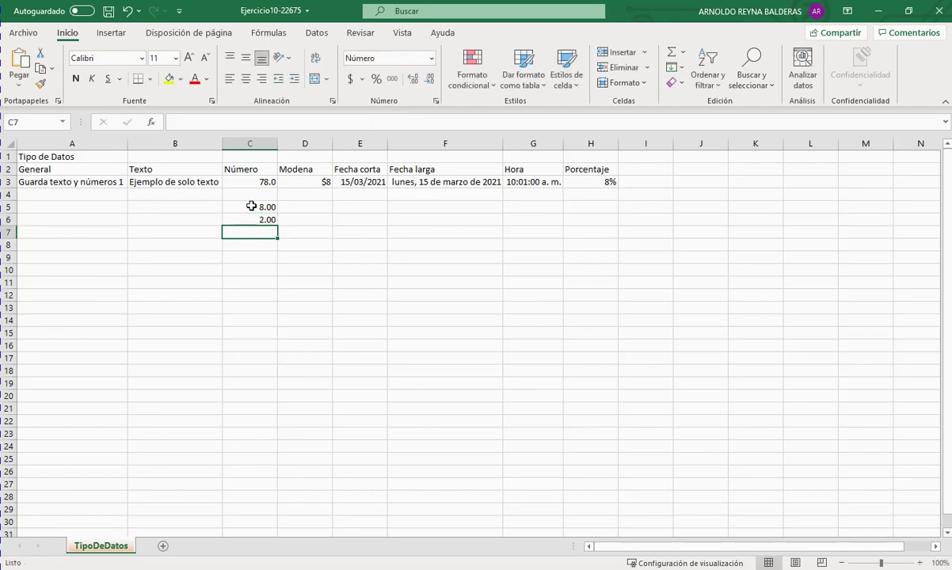
key("Up")
key("Up")
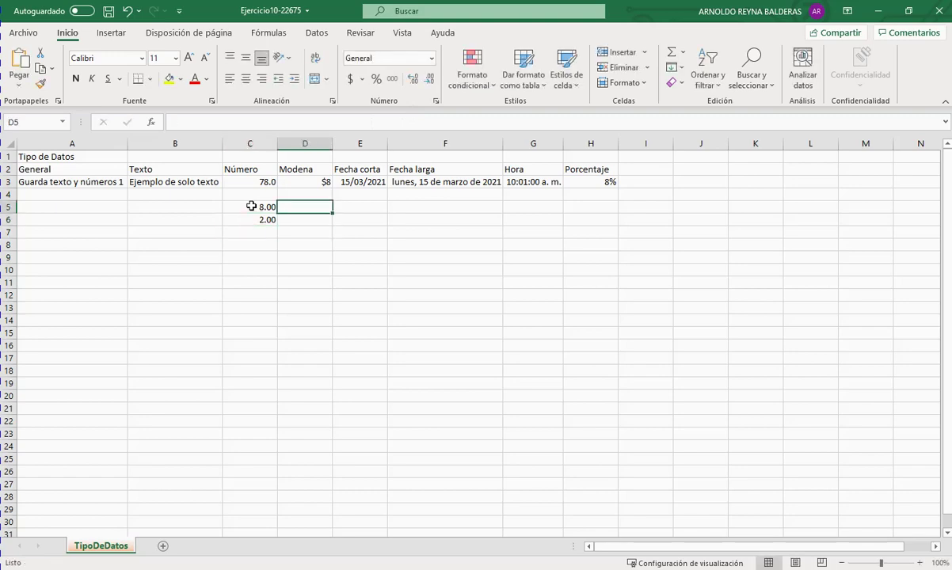
key("Up")
type("5")
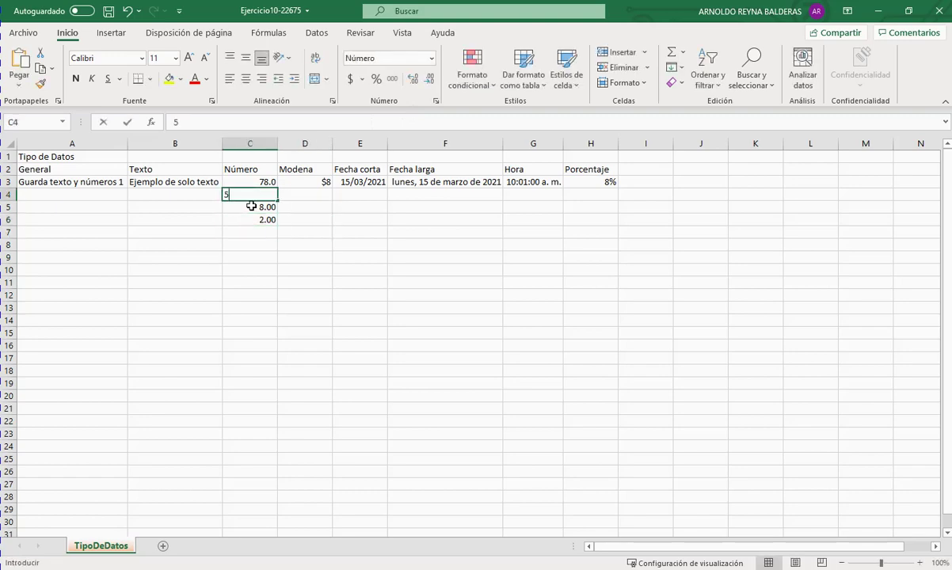
type("0")
key("Tab")
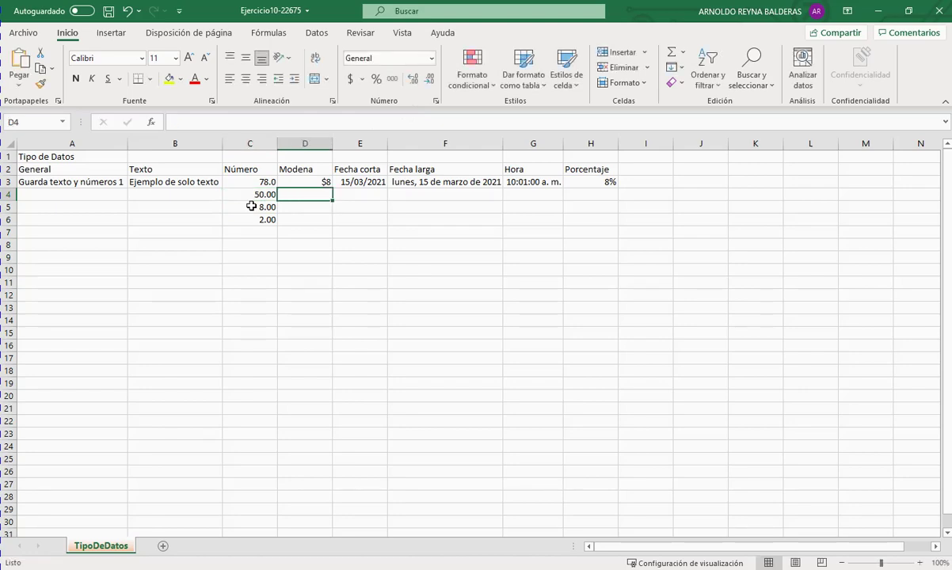
Step: Enter 8, 2 and 2 in cells D4, D5 and D6 of the Modena column
type("8")
key("Return")
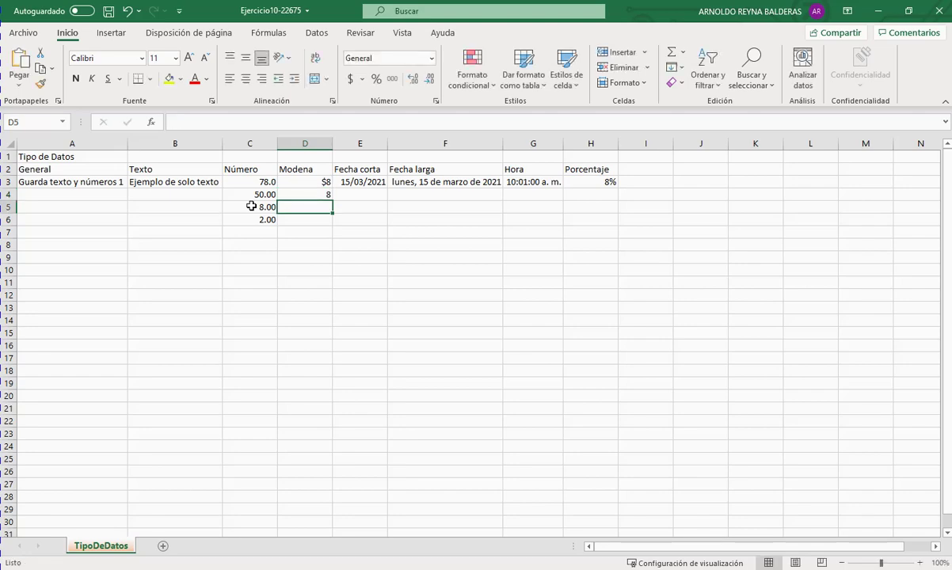
type("2")
key("Return")
type("2")
key("Return")
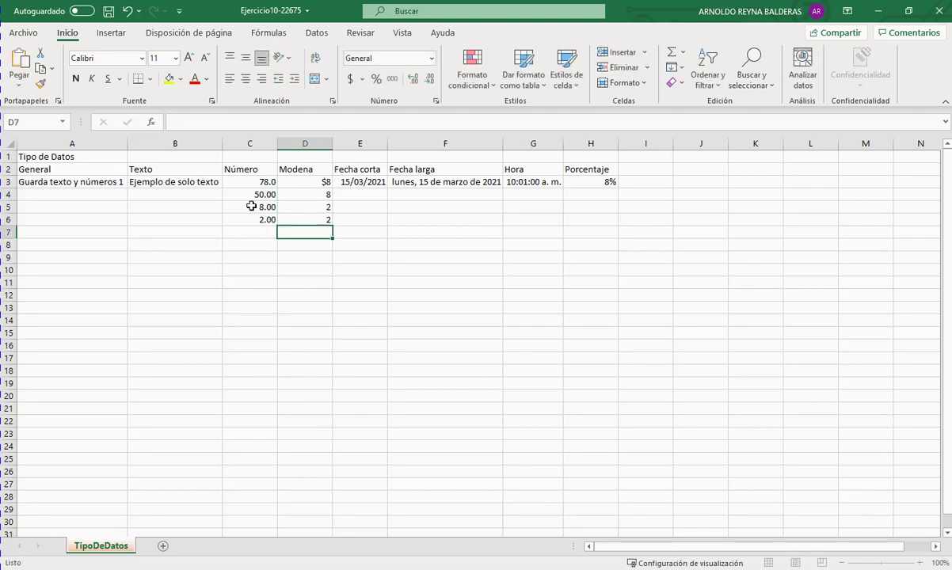
Step: Apply the Moneda format to cells D4:D6 and reduce the amounts to no decimals
left_click(324, 193)
left_click(326, 205)
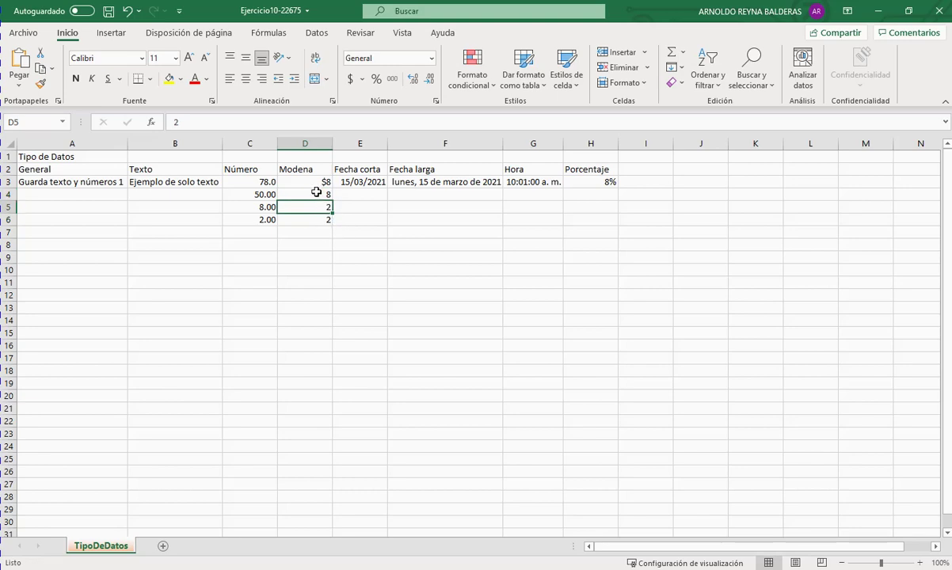
left_click_drag(316, 192, 328, 222)
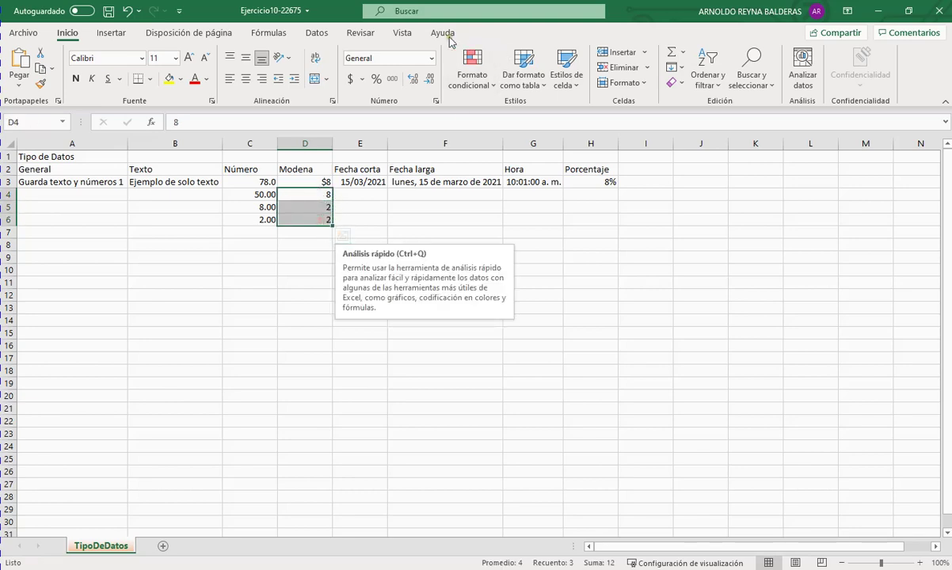
left_click(432, 57)
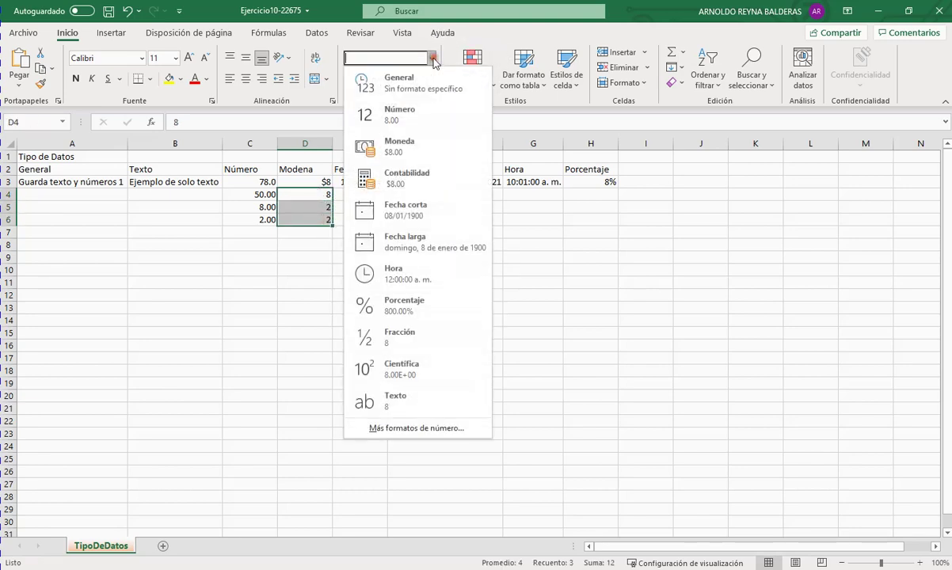
left_click(410, 151)
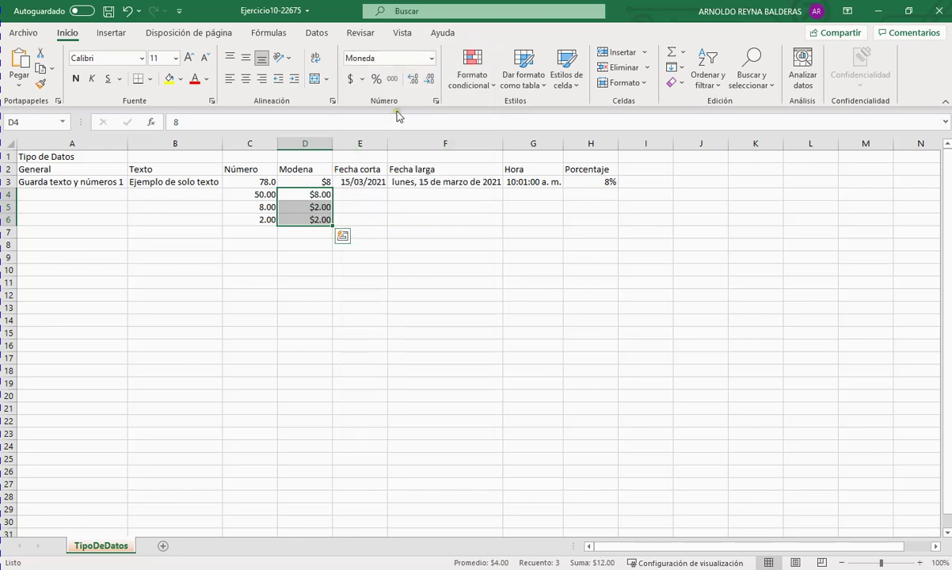
left_click(429, 80)
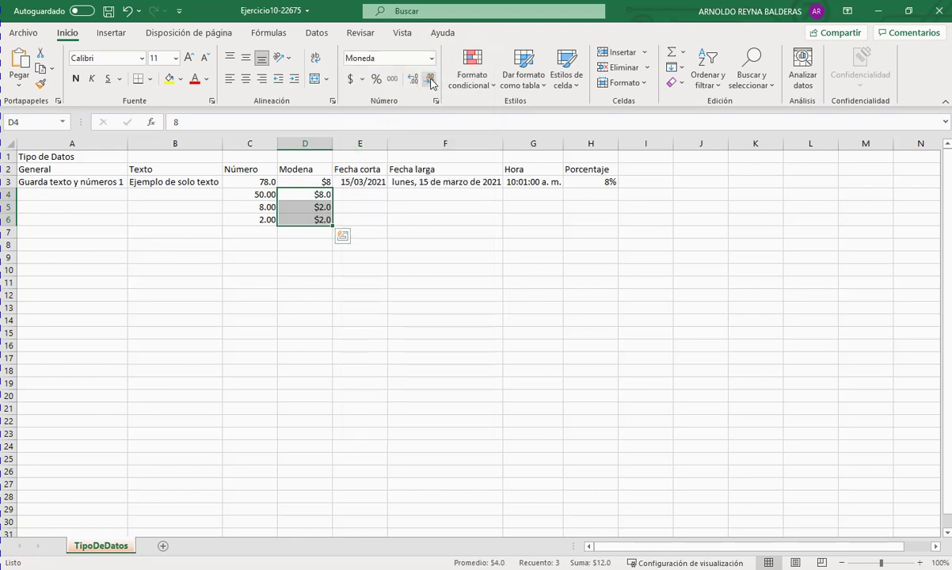
left_click(429, 80)
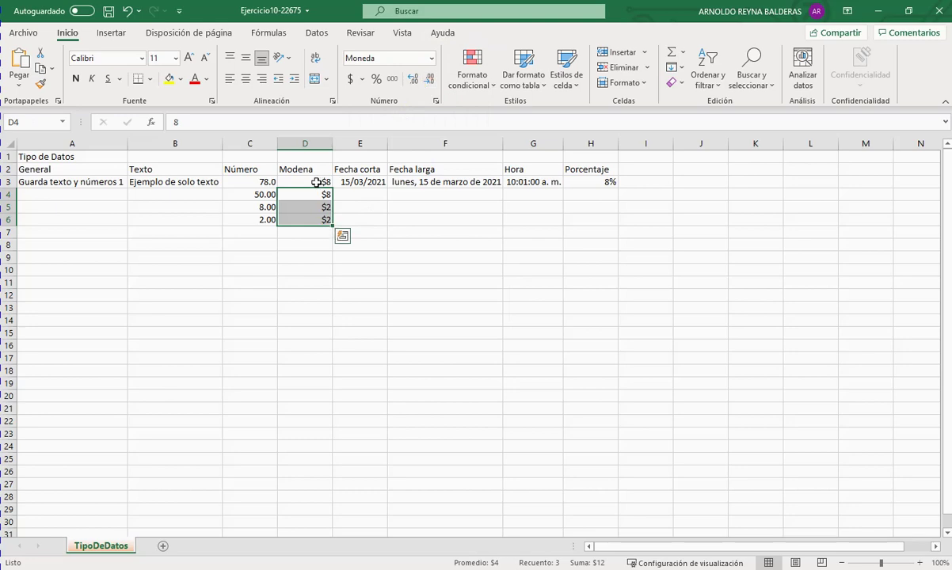
left_click(407, 259)
Step: Reduce the numbers in cells C4:C6 to one decimal place
left_click_drag(260, 196, 263, 221)
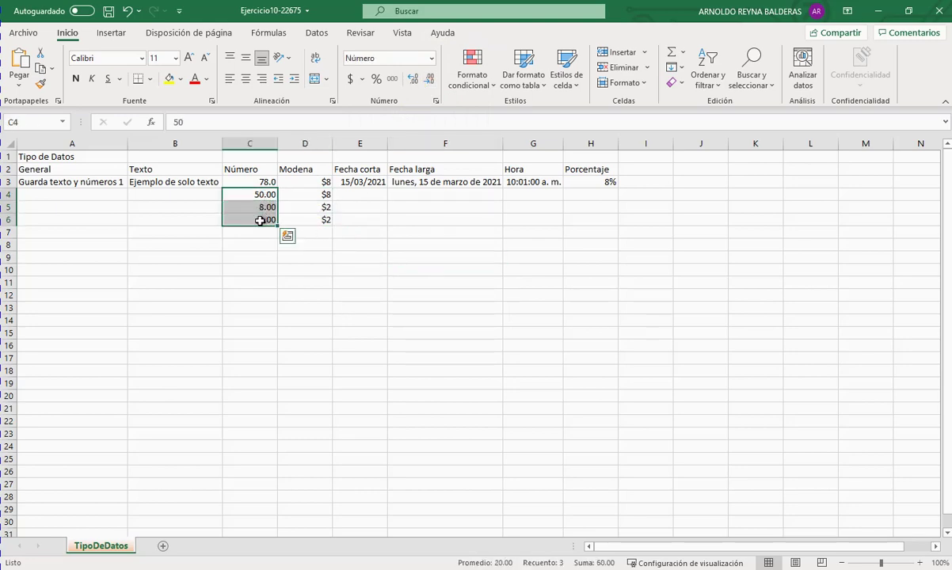
left_click(429, 80)
left_click(434, 269)
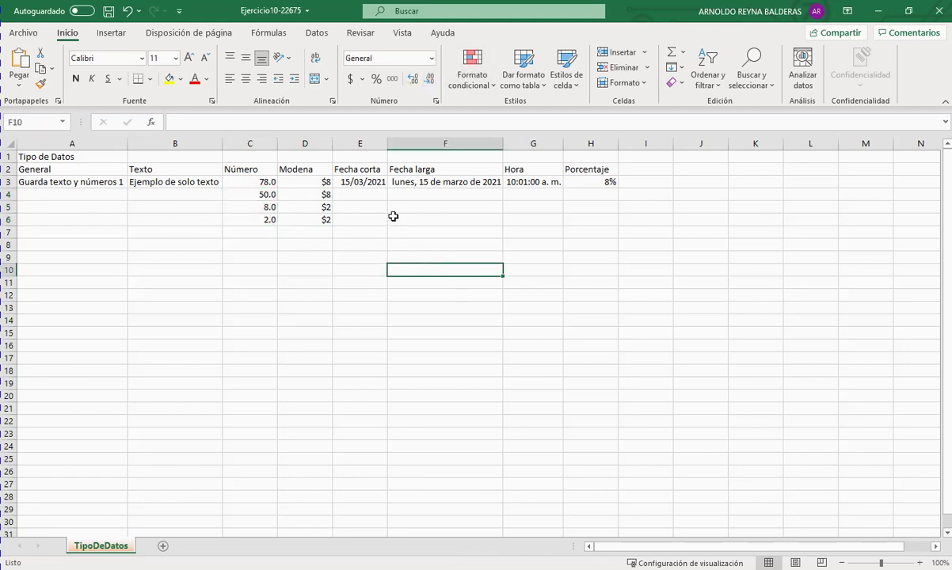
Step: Apply the Fecha corta format to cells E4:E6 and the Fecha larga format to cells F4:F6
left_click_drag(370, 195, 368, 218)
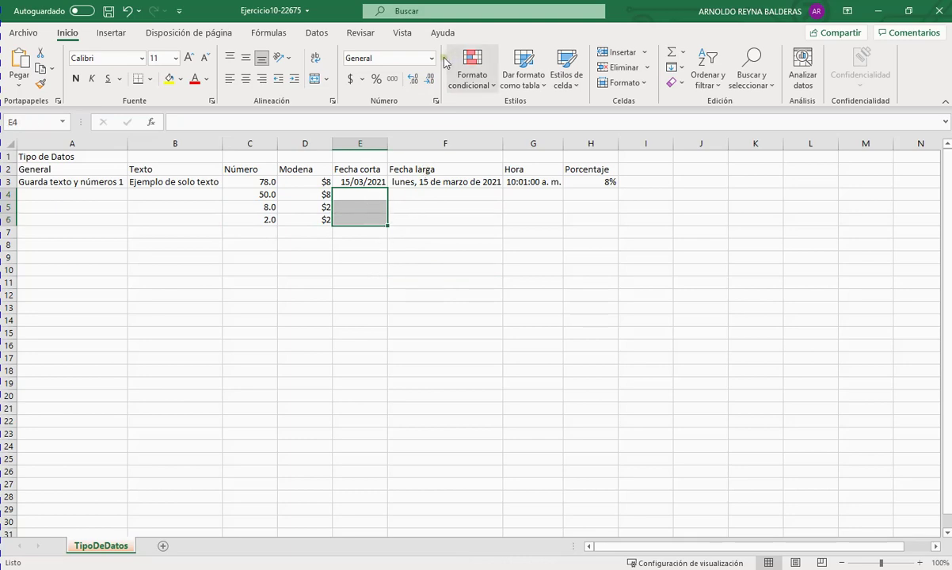
left_click(432, 58)
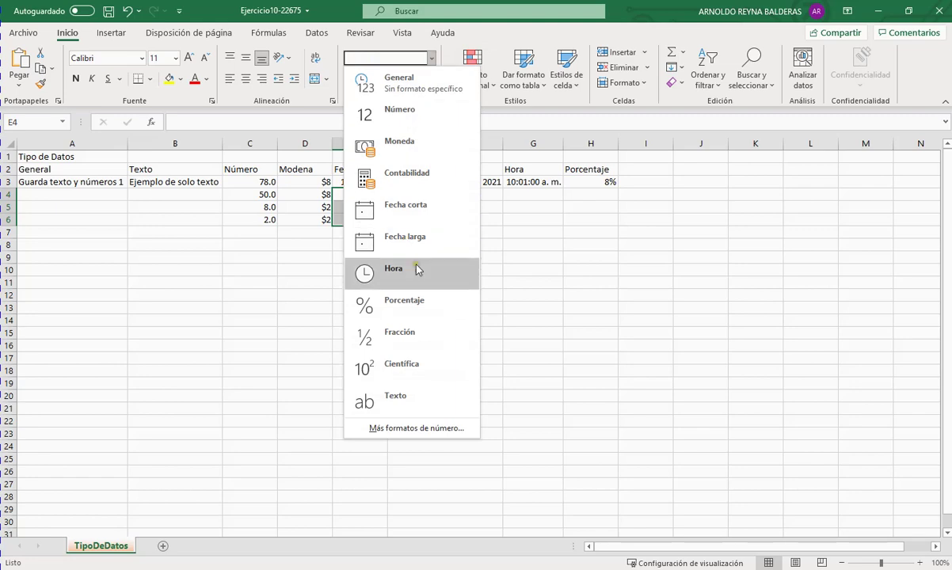
left_click(418, 209)
left_click_drag(434, 194, 421, 220)
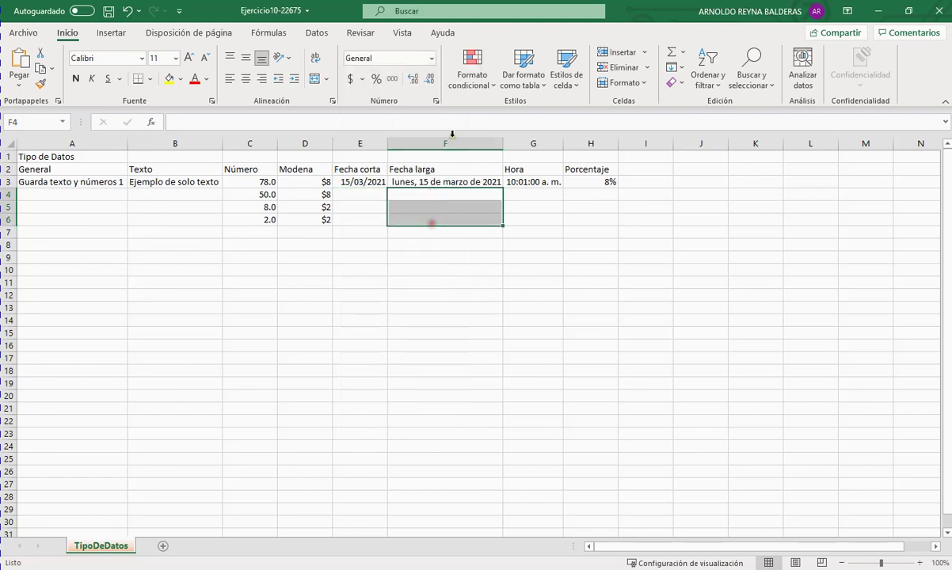
left_click(431, 58)
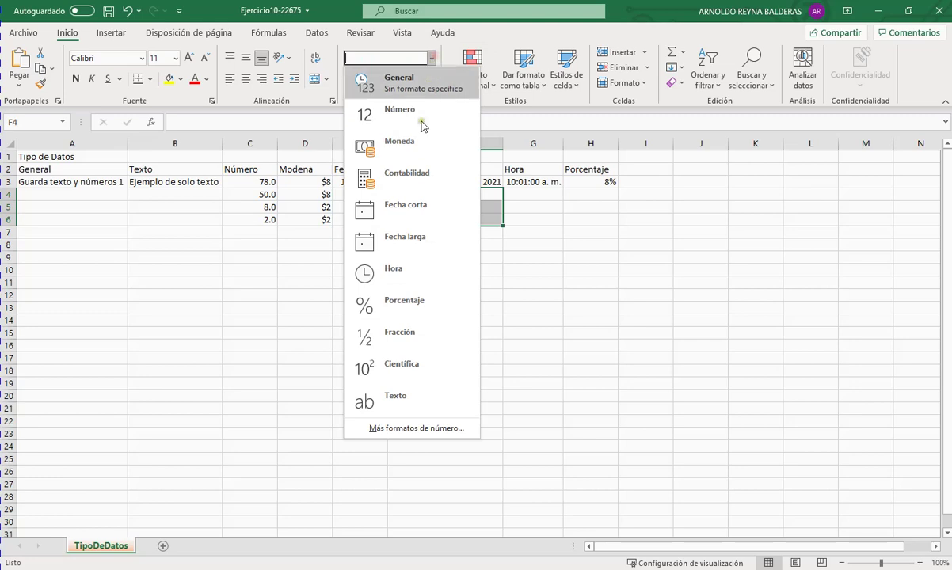
left_click(425, 244)
Step: Apply the Hora format to cells G4:G6 and the Porcentaje format to cells H4:H6
left_click_drag(537, 195, 535, 220)
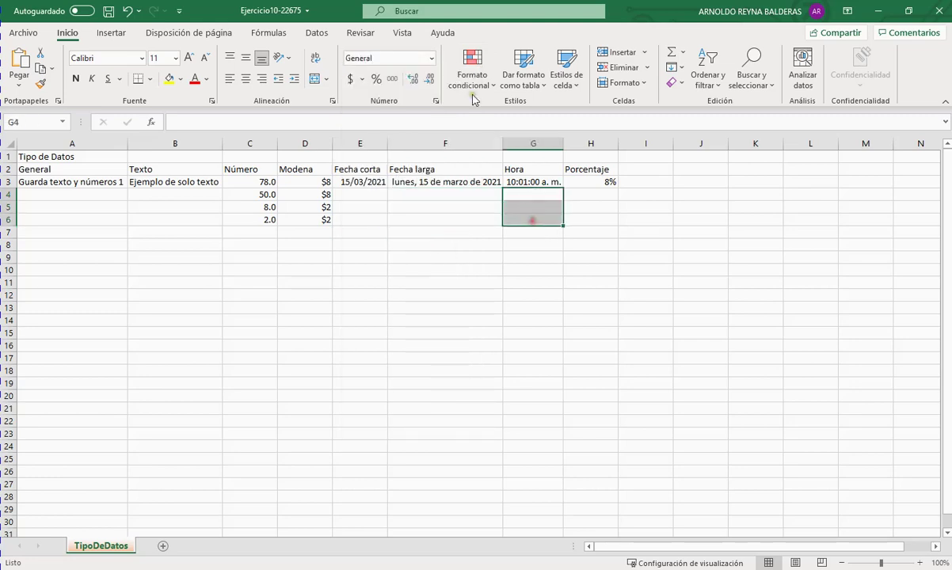
left_click(431, 58)
left_click(418, 270)
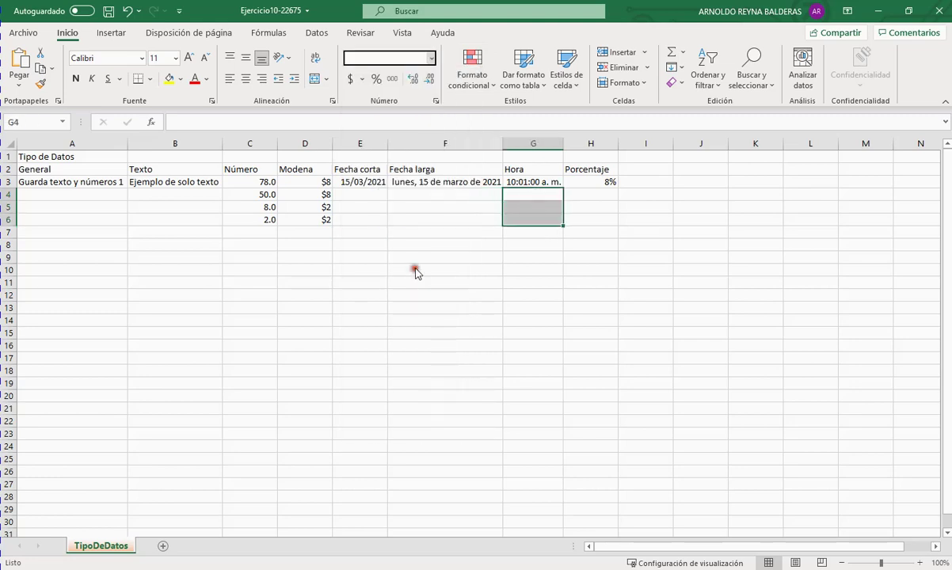
left_click_drag(587, 191, 597, 225)
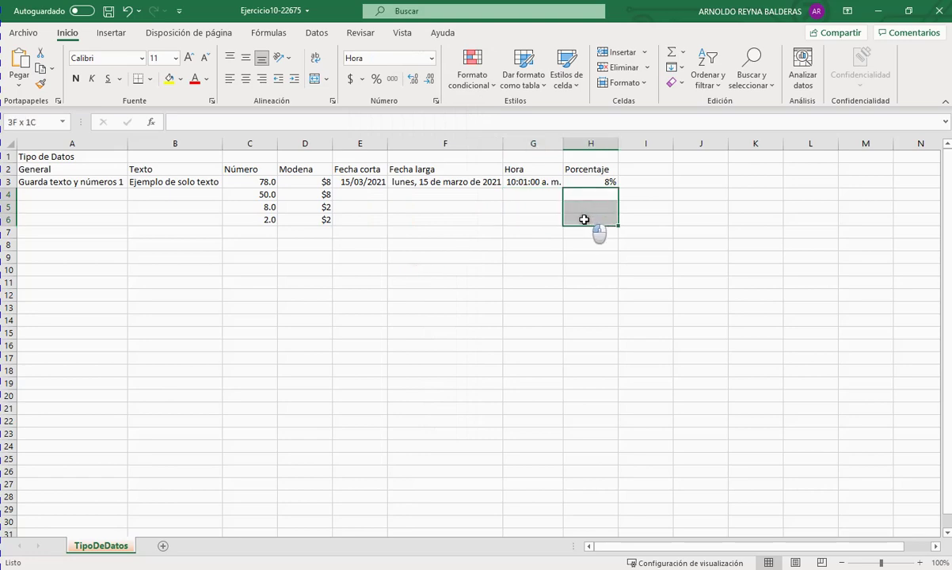
left_click(431, 58)
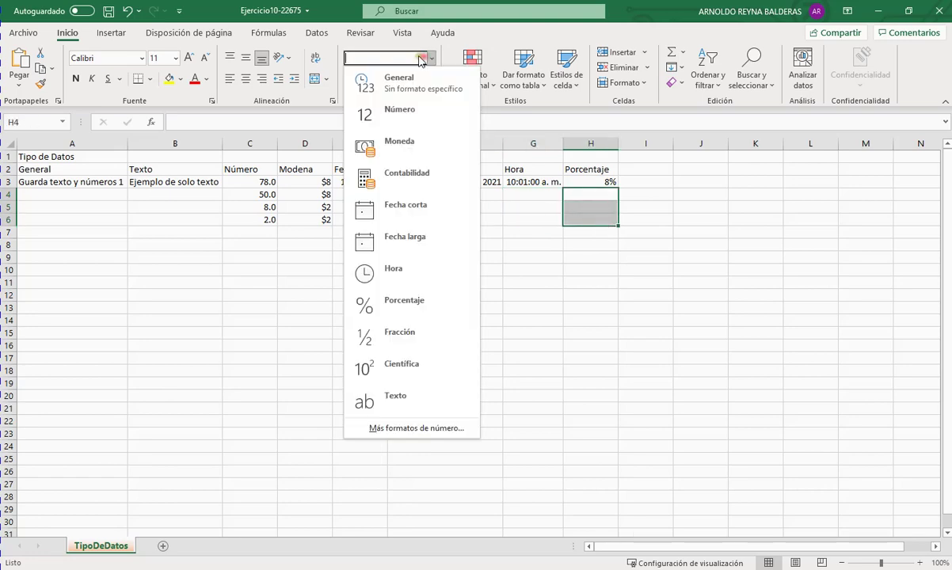
left_click(423, 307)
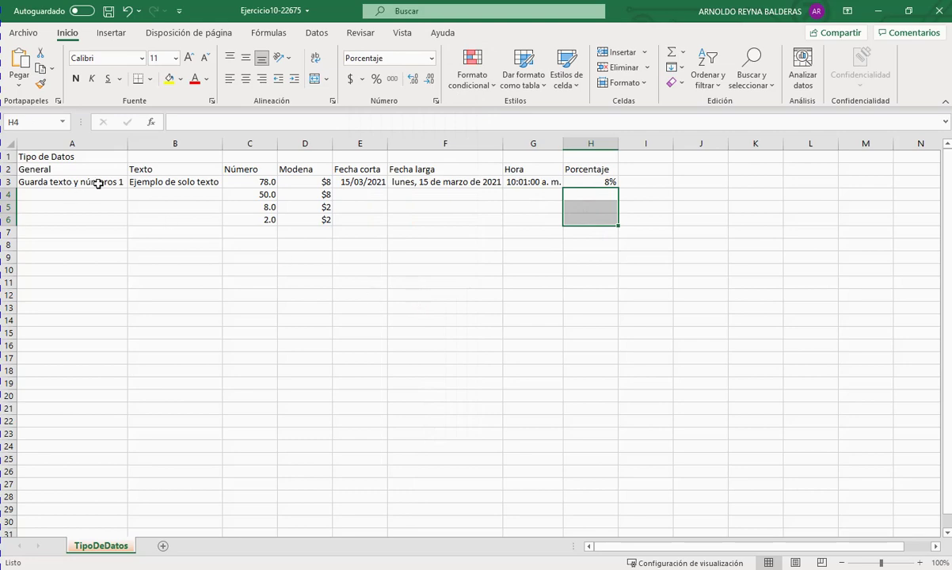
Step: Apply the Texto format to cells B4:B6
left_click(191, 192)
left_click_drag(191, 193, 191, 214)
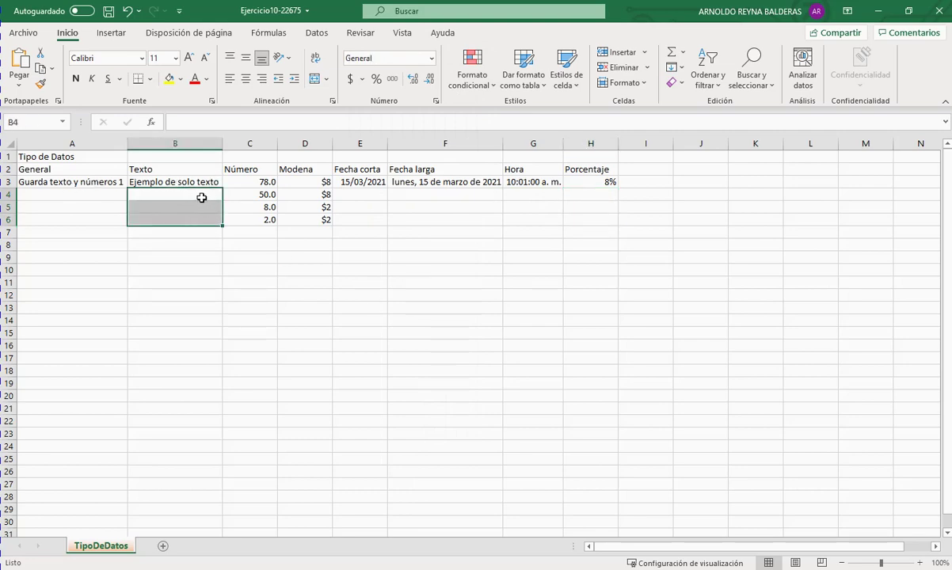
left_click(432, 59)
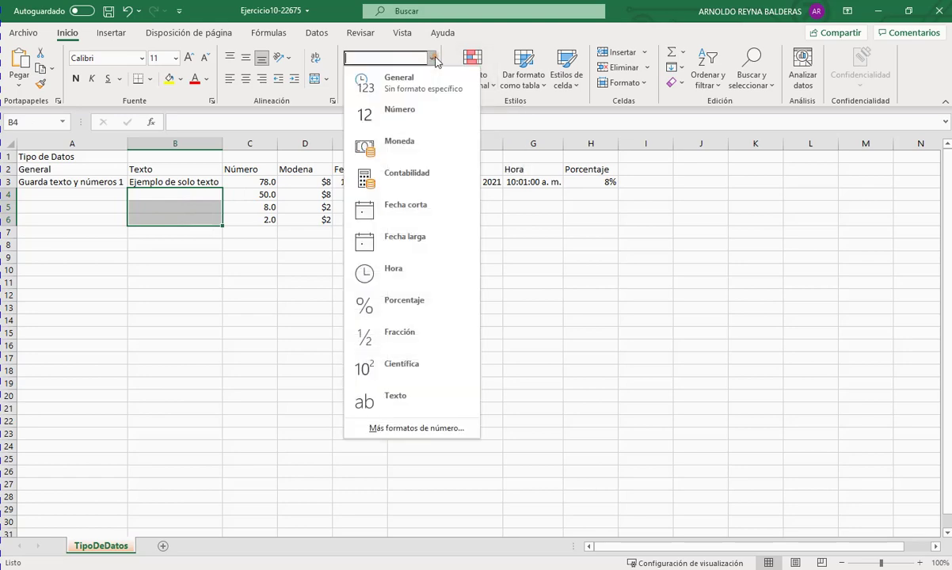
left_click(396, 398)
left_click(88, 194)
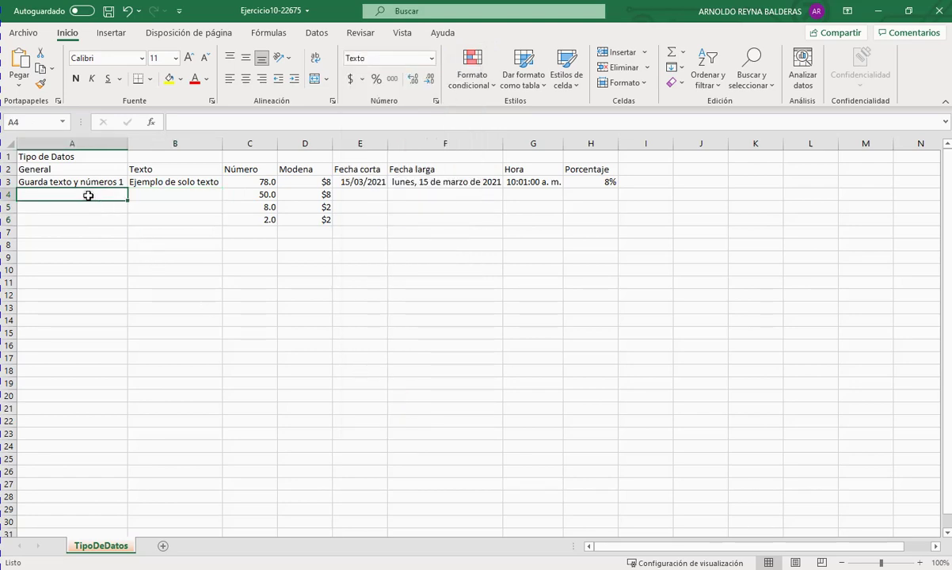
key("Down")
key("Down")
key("Down")
key("Down")
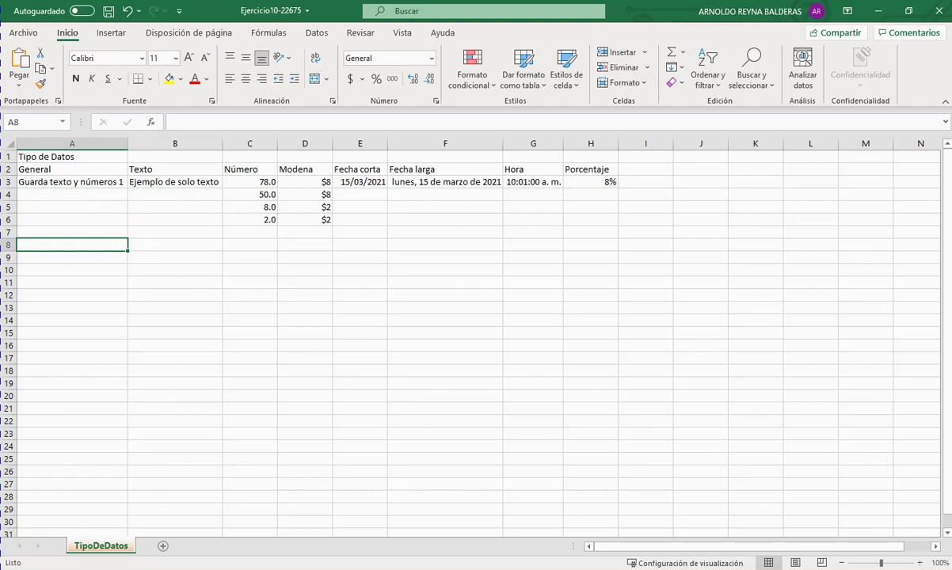
key("alt+Tab")
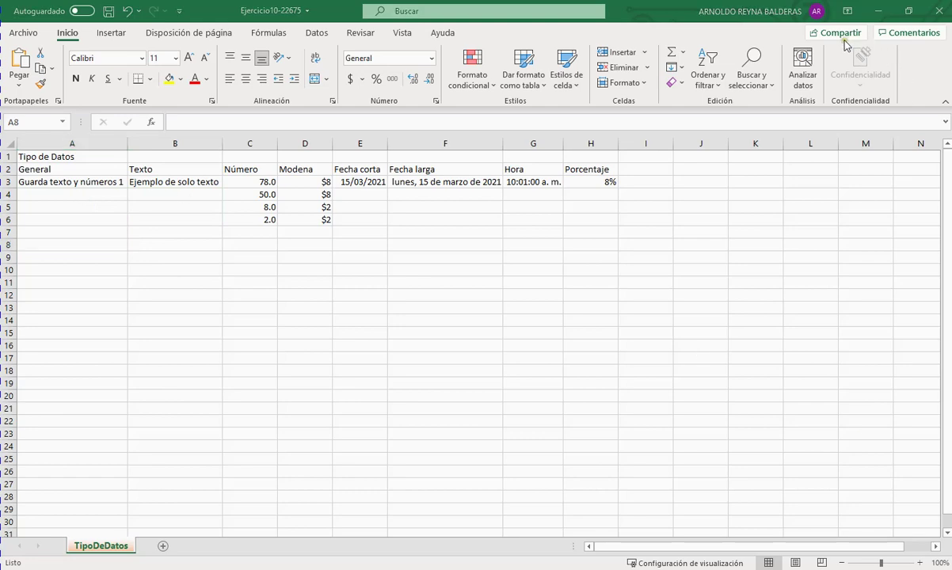
left_click(36, 179)
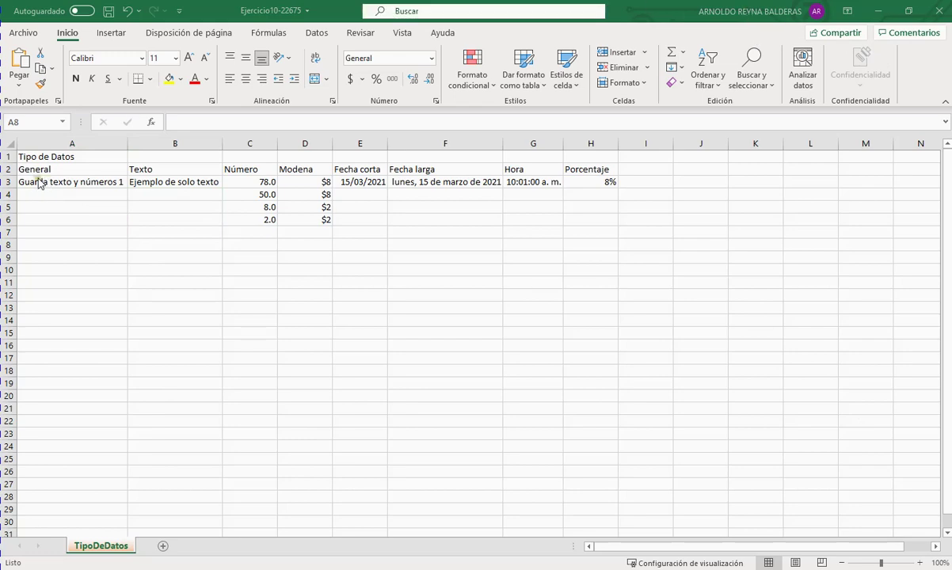
Step: Merge and center the title Tipo de Datos across cells A1:H1
left_click(69, 168)
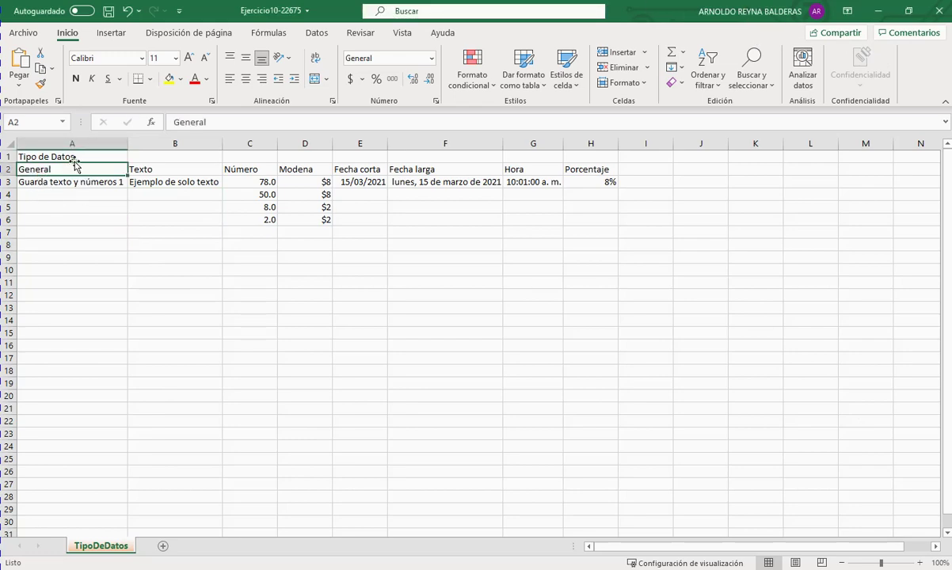
left_click(60, 157)
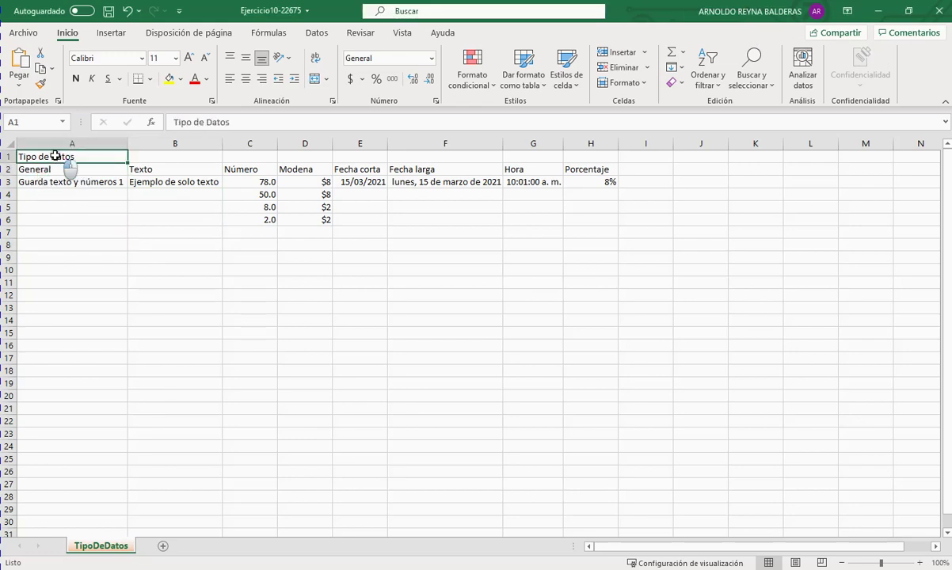
left_click_drag(54, 156, 589, 154)
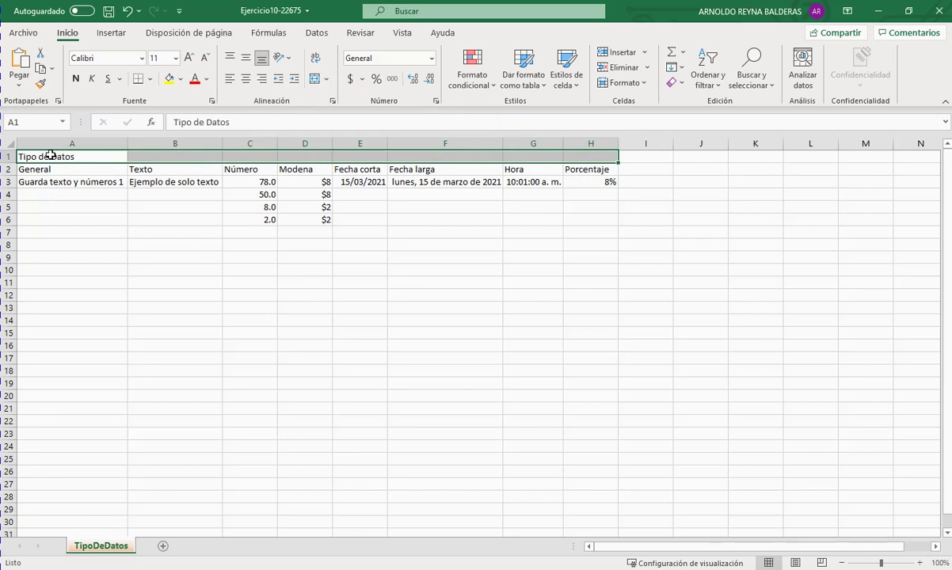
left_click(328, 79)
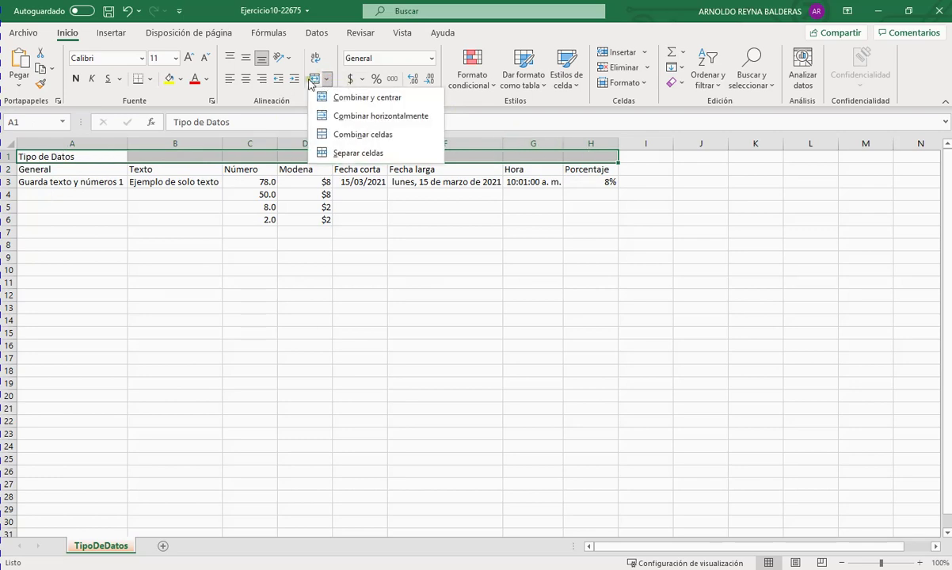
left_click(358, 99)
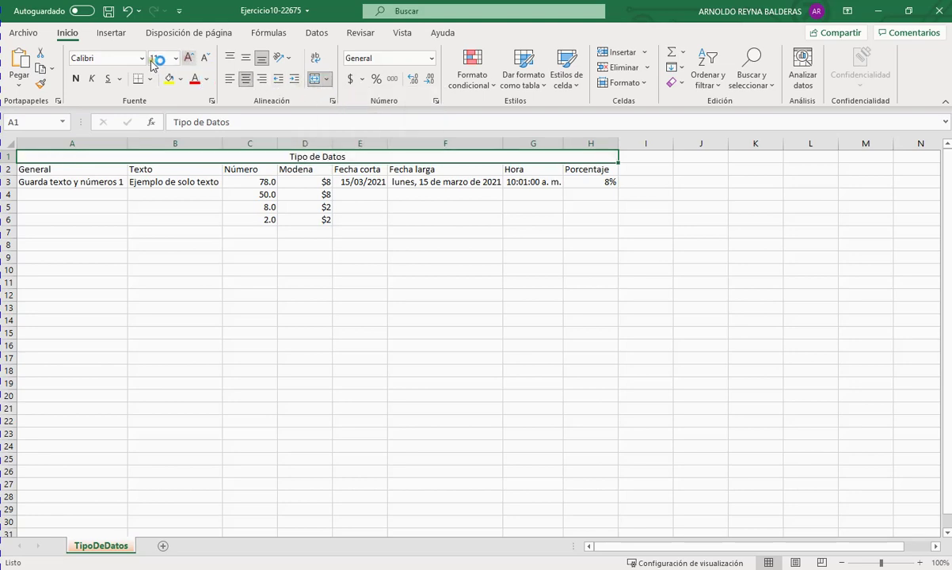
Step: Increase the title's font size to 12 and give its merged cell a pale gold fill
left_click(188, 59)
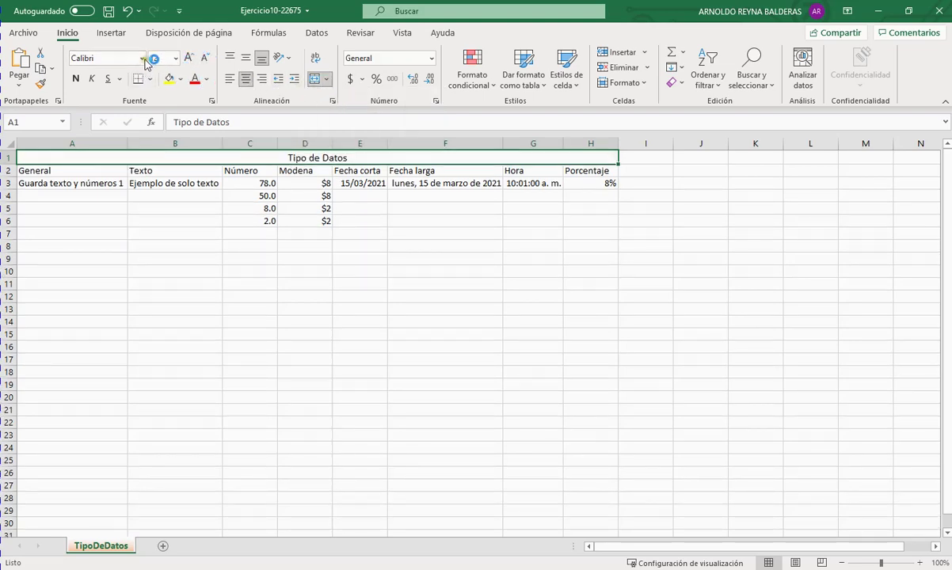
left_click(181, 79)
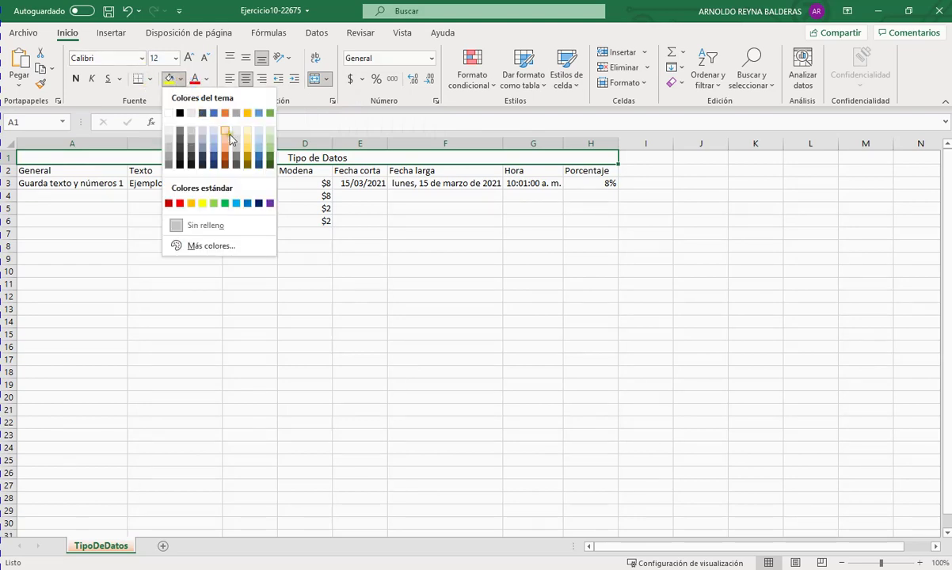
left_click(228, 129)
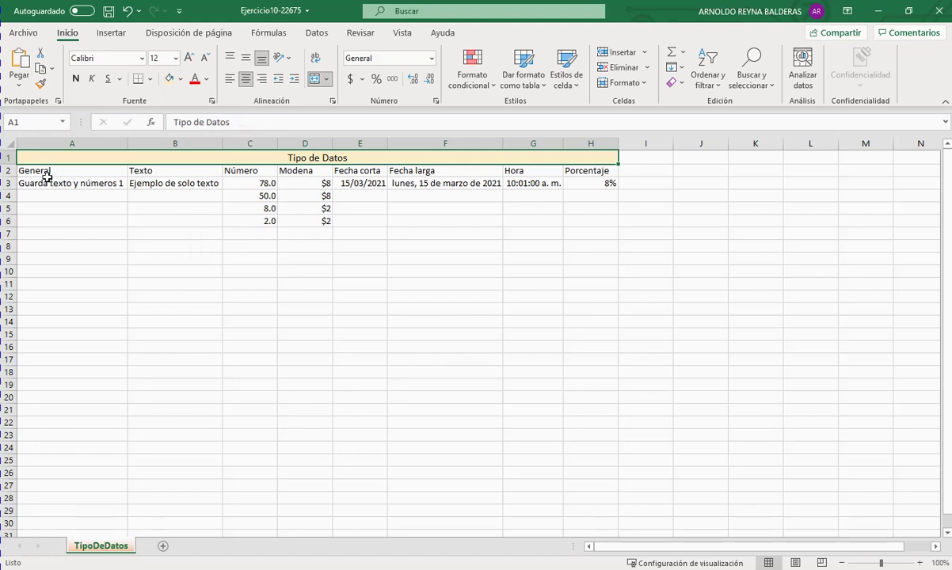
Step: Fill the column headers in A2:H2 with light blue and increase their font size to 12
left_click_drag(48, 171, 582, 171)
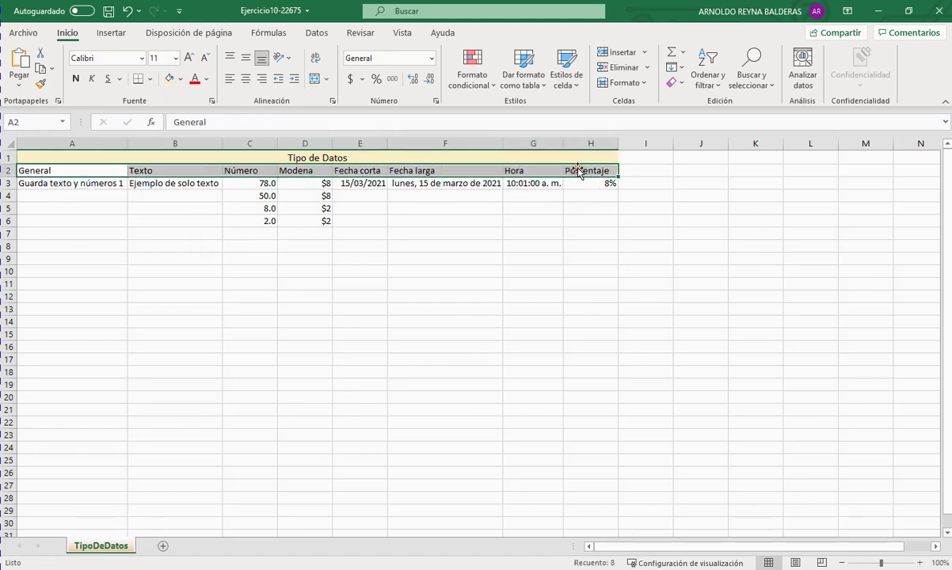
left_click(181, 80)
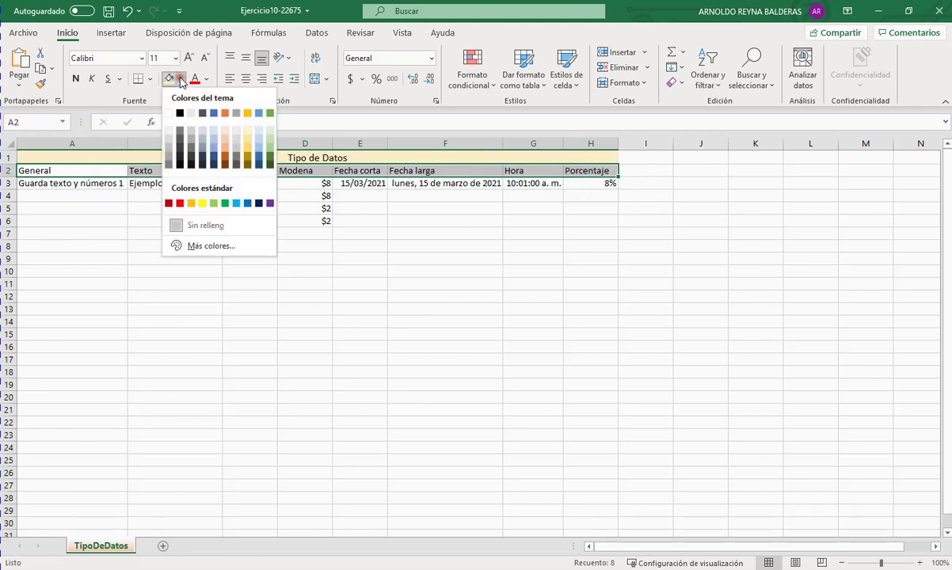
left_click(204, 141)
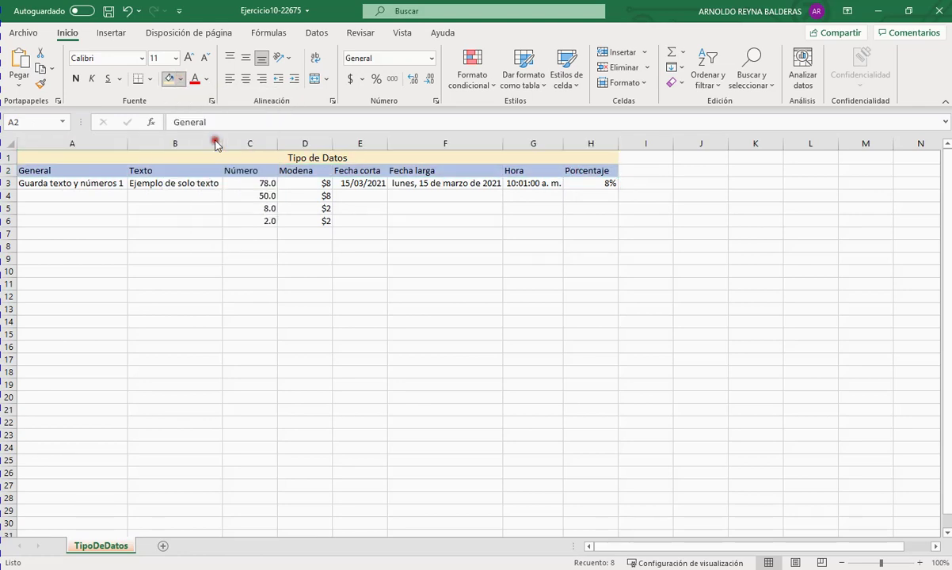
left_click(188, 58)
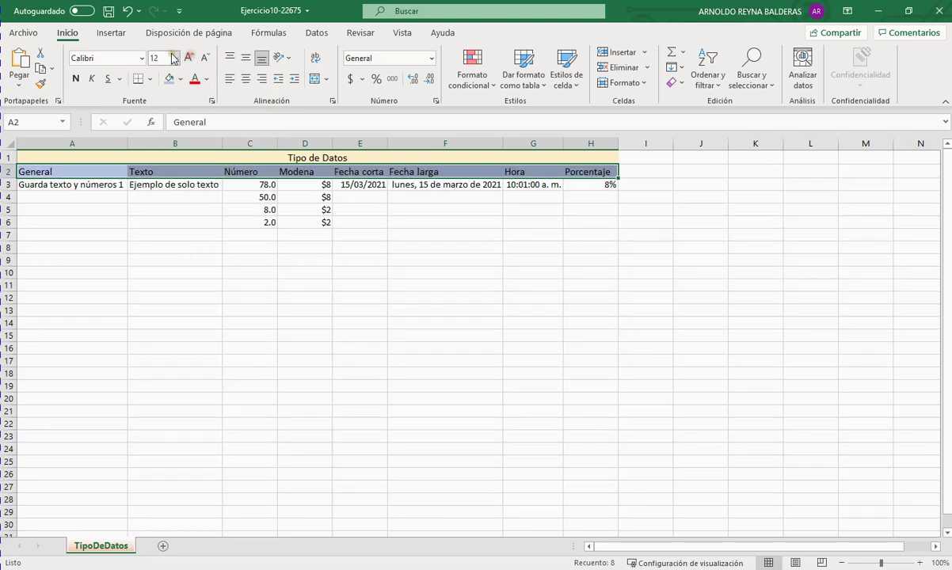
Step: Make the column headers in A2:H2 bold and center them horizontally
left_click(75, 79)
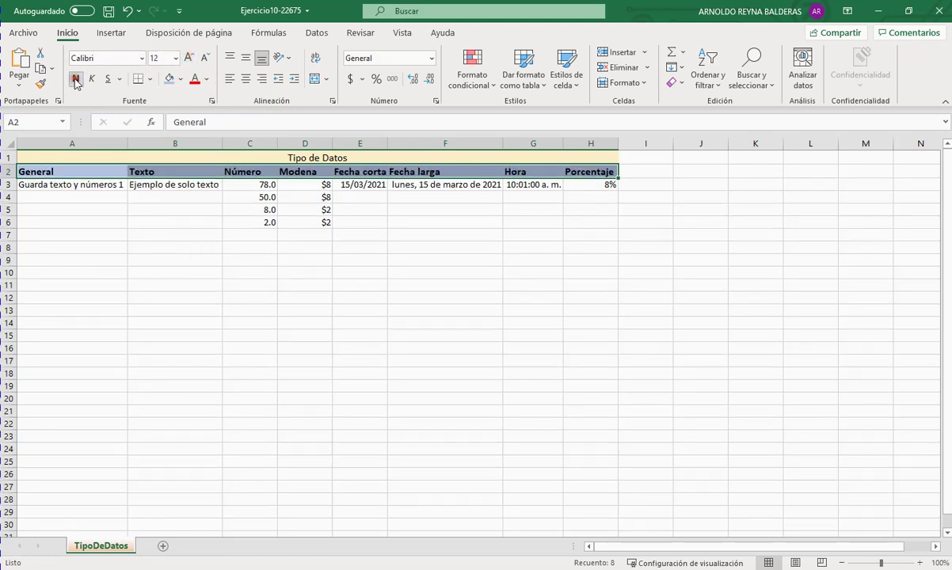
left_click(245, 78)
left_click(491, 196)
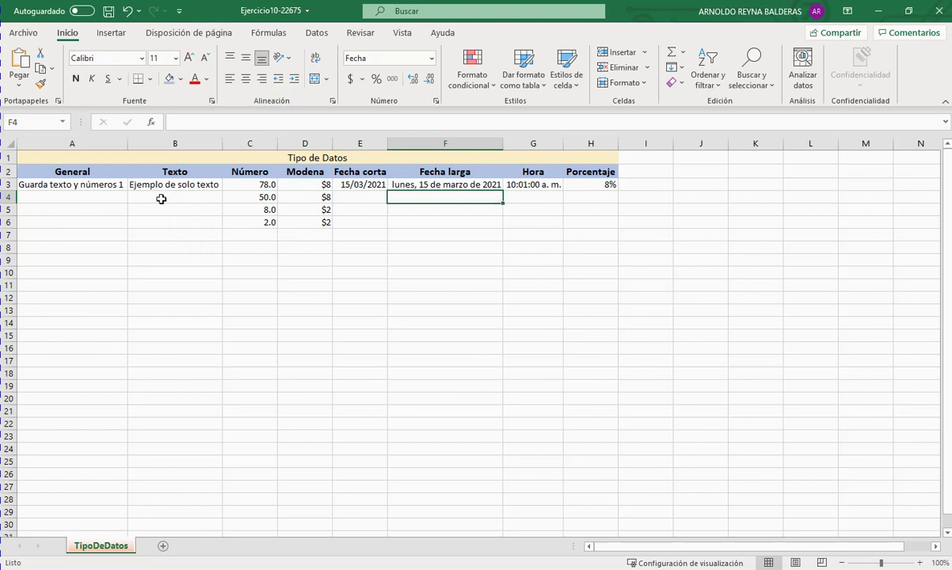
Step: Center the contents of the data cells A3:H6 horizontally
left_click_drag(83, 183, 610, 214)
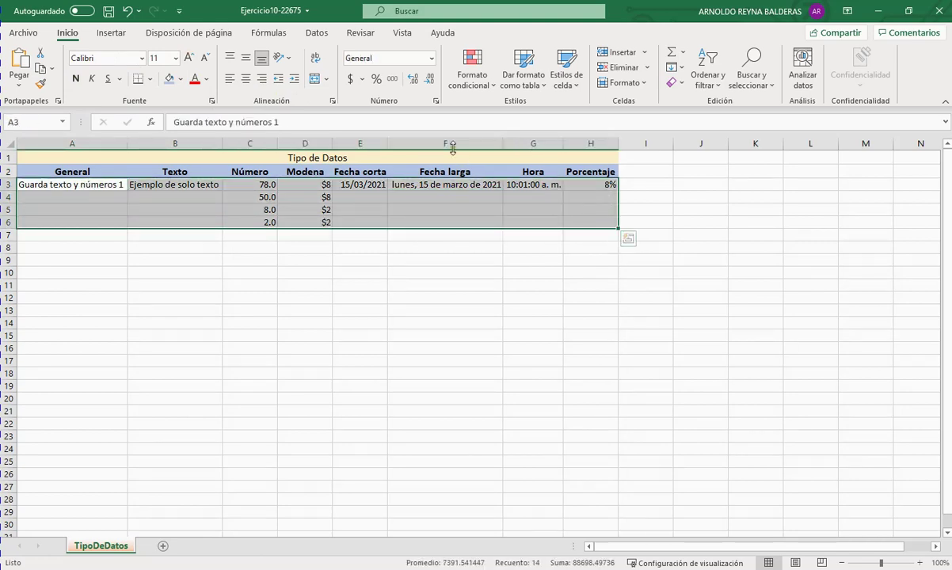
left_click(247, 80)
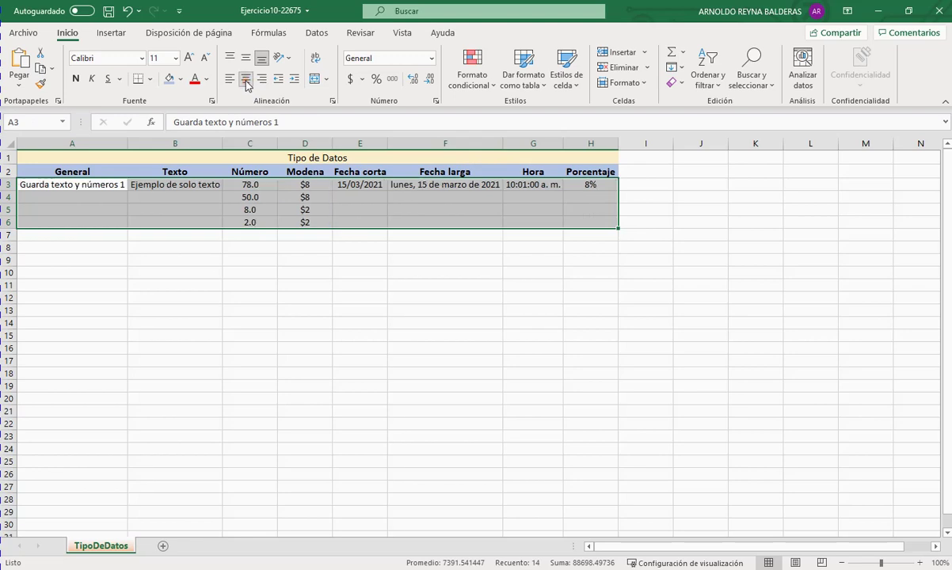
left_click(366, 309)
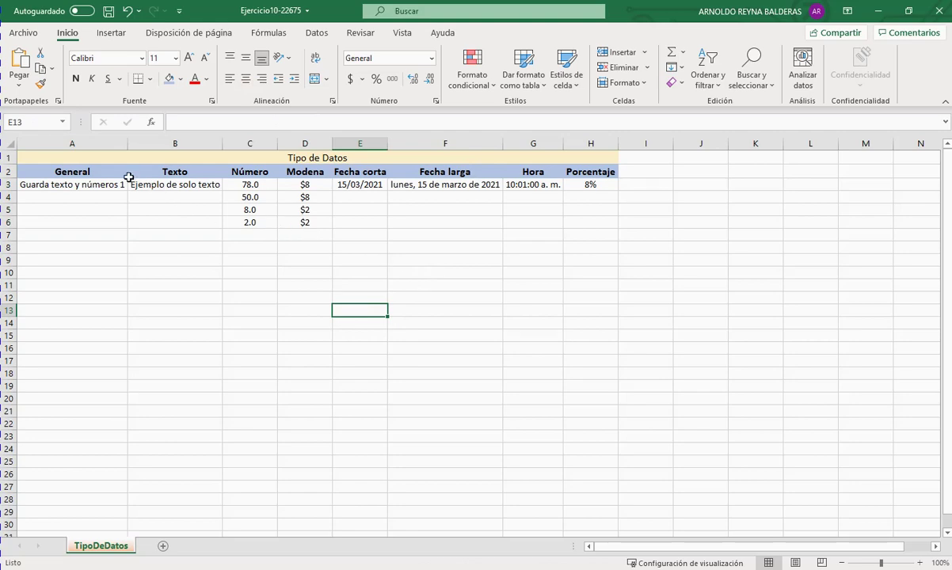
left_click_drag(93, 171, 592, 171)
left_click(364, 222)
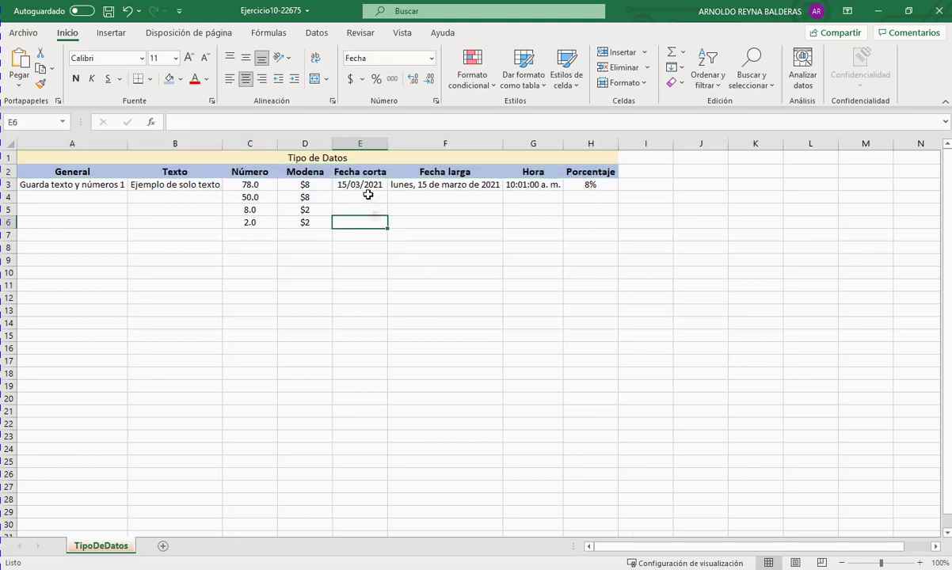
left_click_drag(595, 185, 590, 220)
left_click(376, 207)
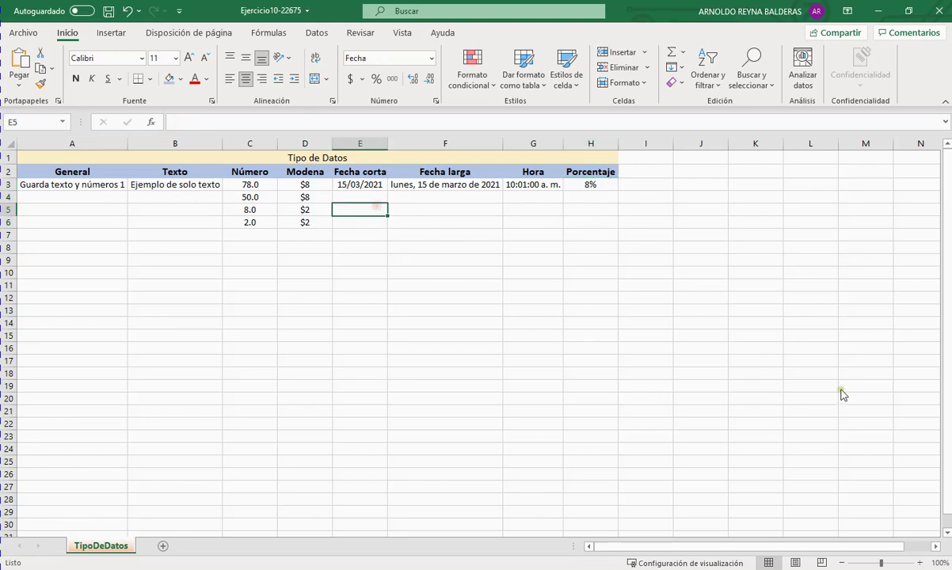